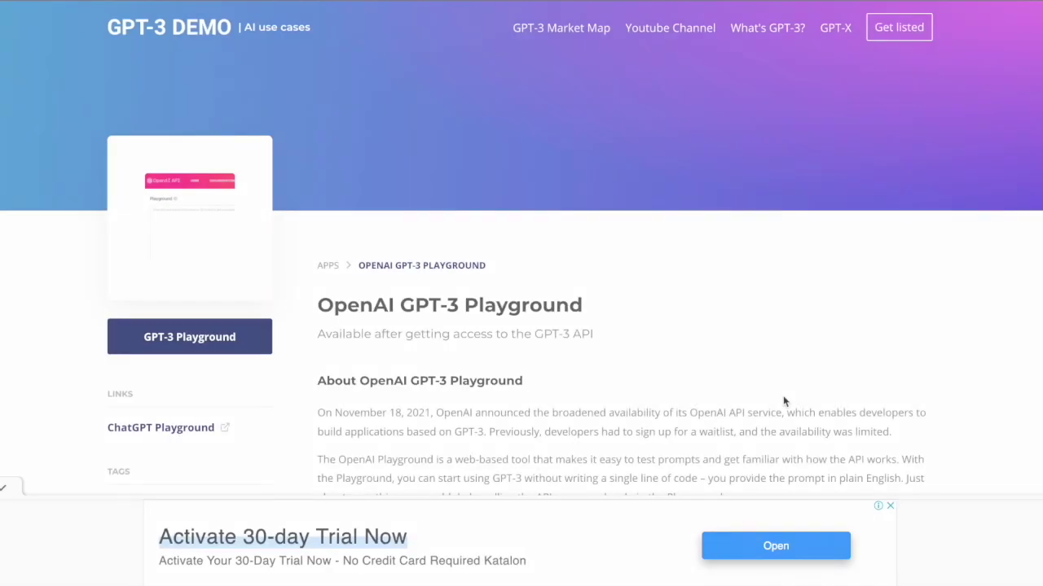
# - Show the Playground's sample API code and find the note on where the API key is
pyautogui.scroll(-1, 784, 400)
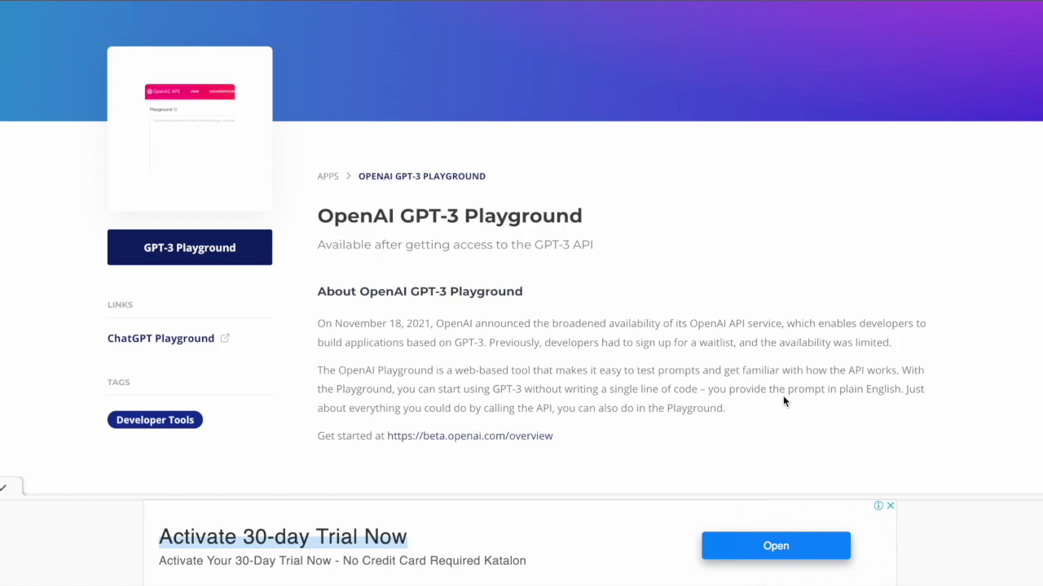
pyautogui.scroll(-4, 783, 399)
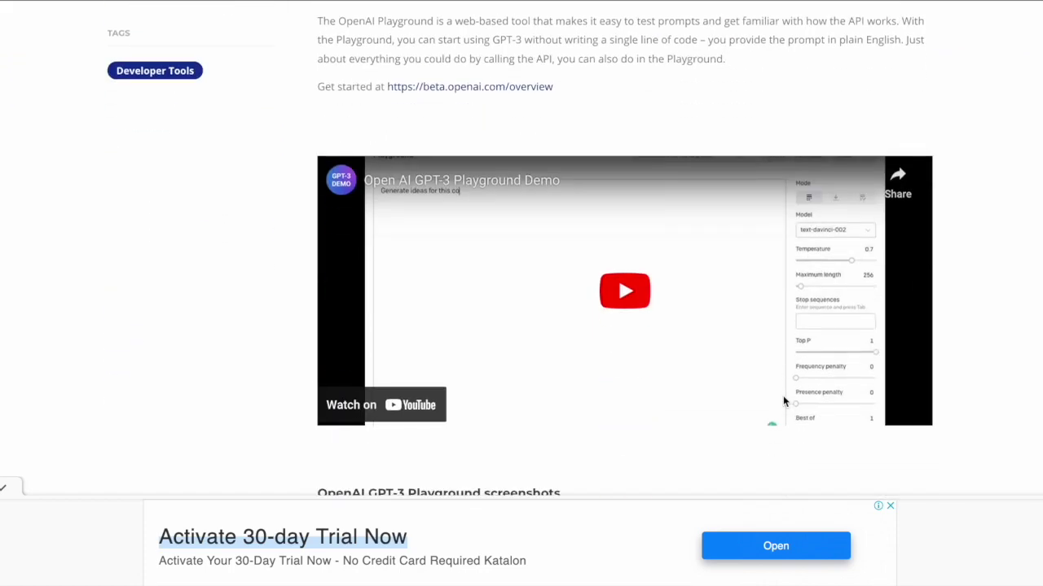
pyautogui.scroll(-3, 782, 399)
pyautogui.scroll(-3, 783, 399)
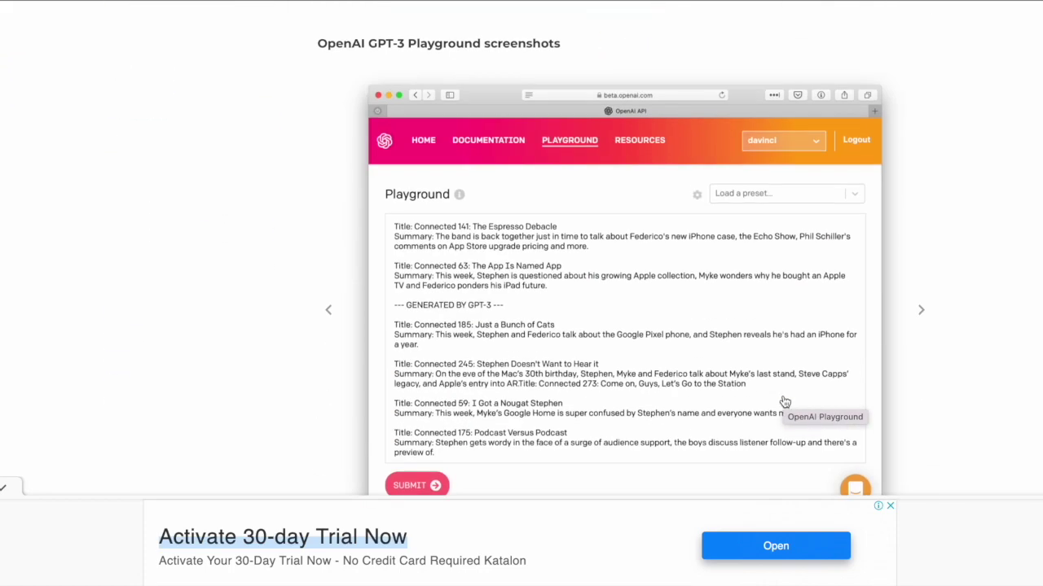
pyautogui.scroll(-4, 784, 401)
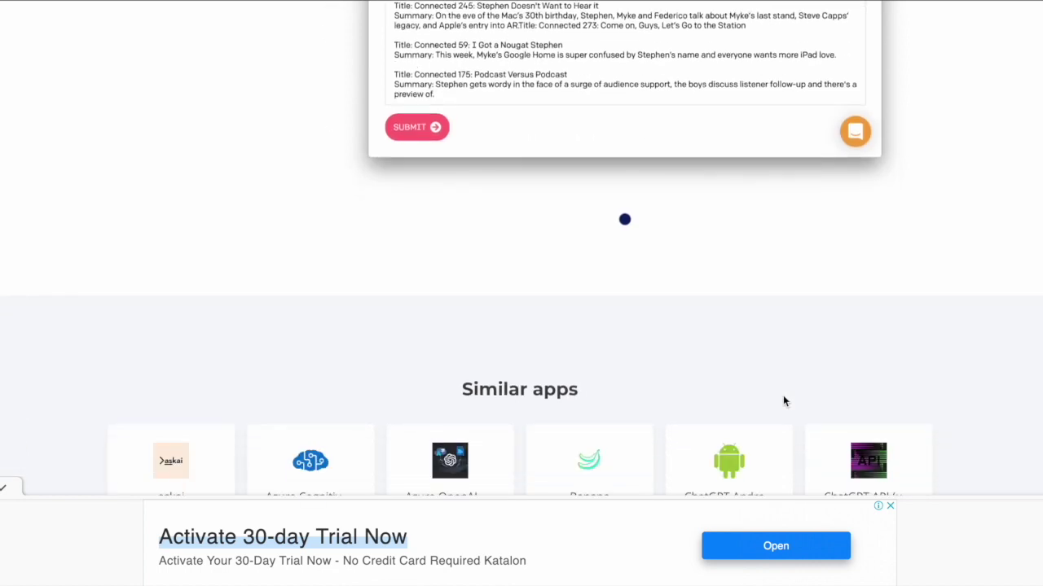
pyautogui.scroll(-2, 783, 401)
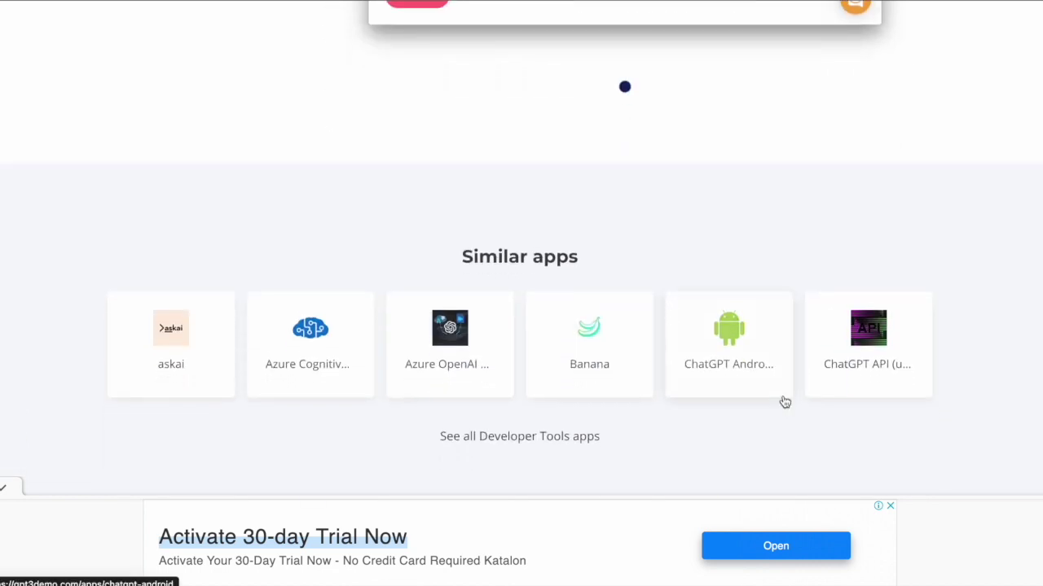
pyautogui.scroll(-3, 784, 403)
pyautogui.scroll(-2, 783, 399)
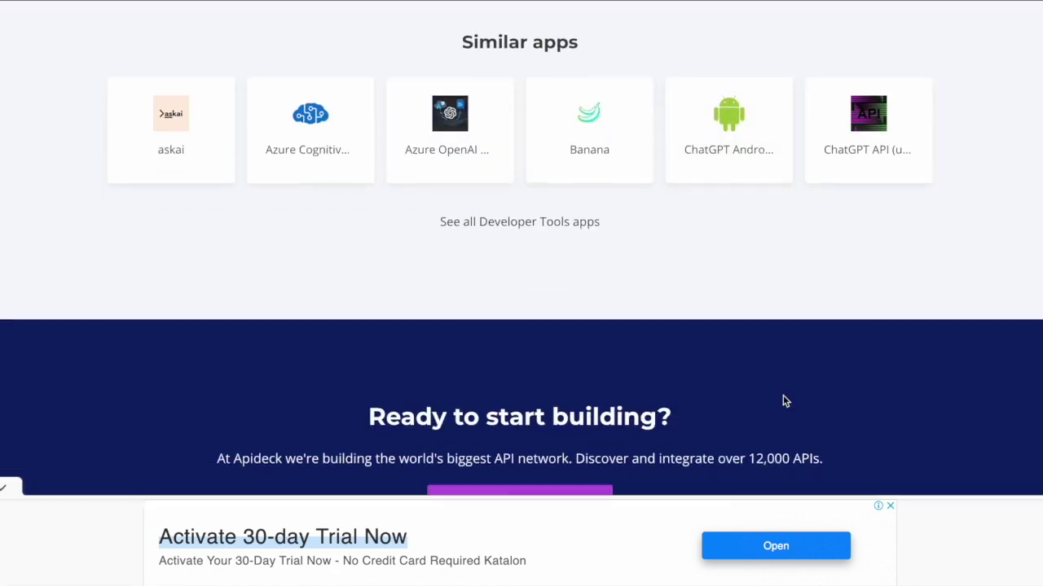
pyautogui.scroll(-1, 783, 395)
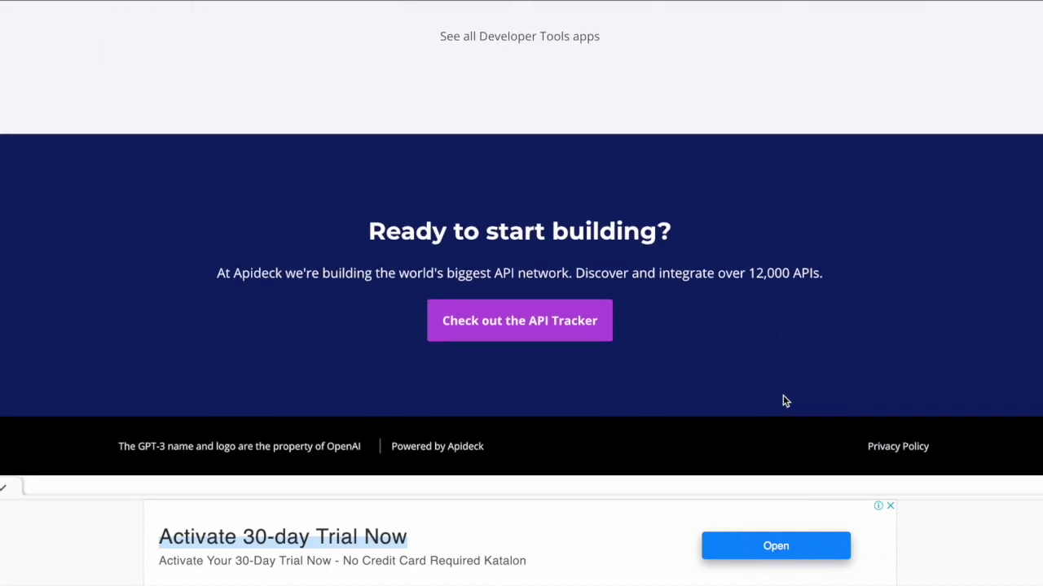
pyautogui.scroll(8, 783, 395)
pyautogui.scroll(4, 783, 399)
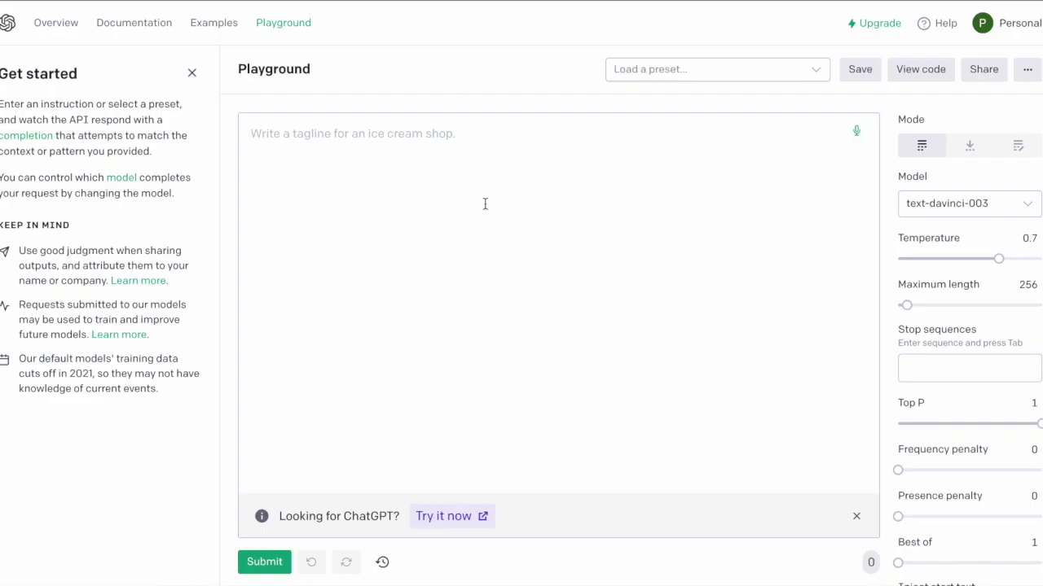
pyautogui.click(919, 75)
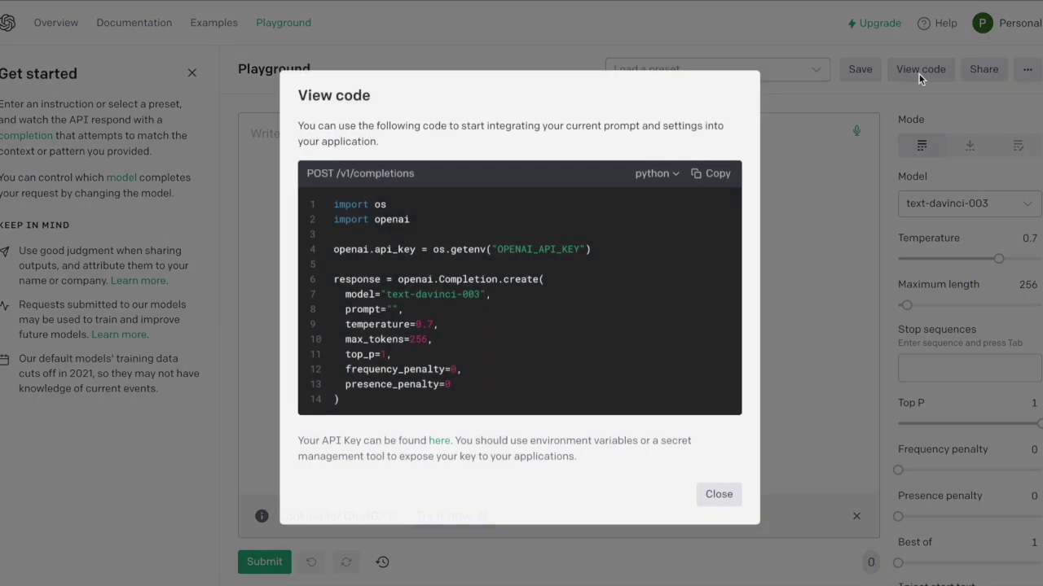
pyautogui.moveTo(410, 441); pyautogui.dragTo(502, 441)
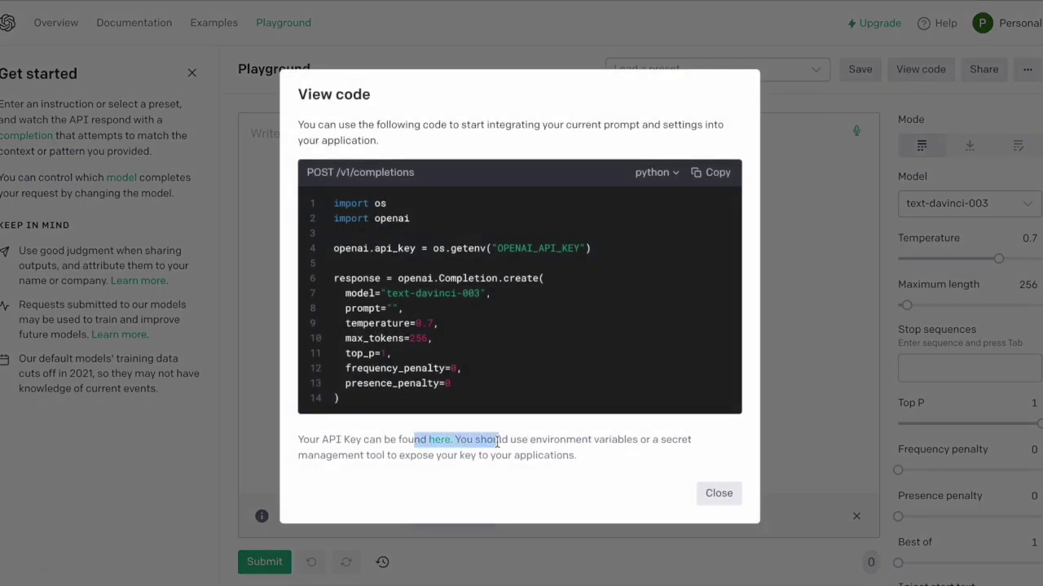
pyautogui.click(444, 447)
pyautogui.moveTo(326, 439); pyautogui.dragTo(437, 444)
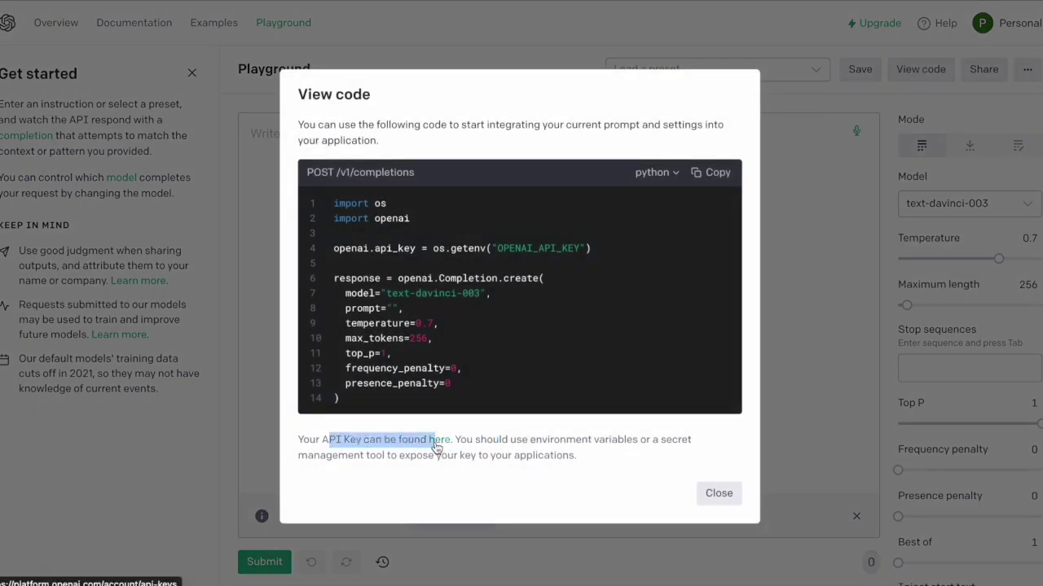
# - On the API keys page, create a new secret key and copy it
pyautogui.click(440, 444)
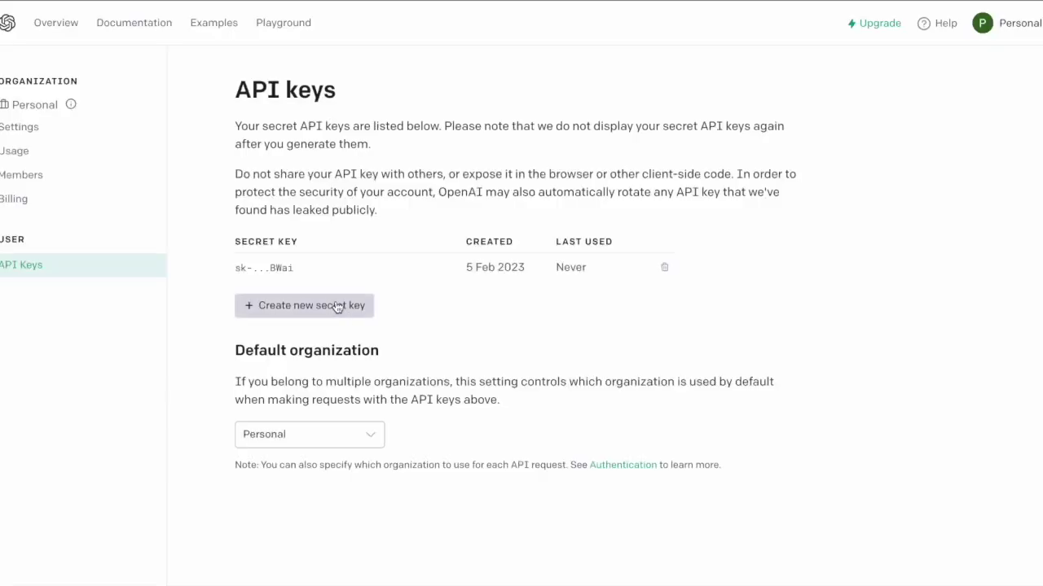
pyautogui.moveTo(337, 307); pyautogui.dragTo(268, 268)
pyautogui.click(313, 306)
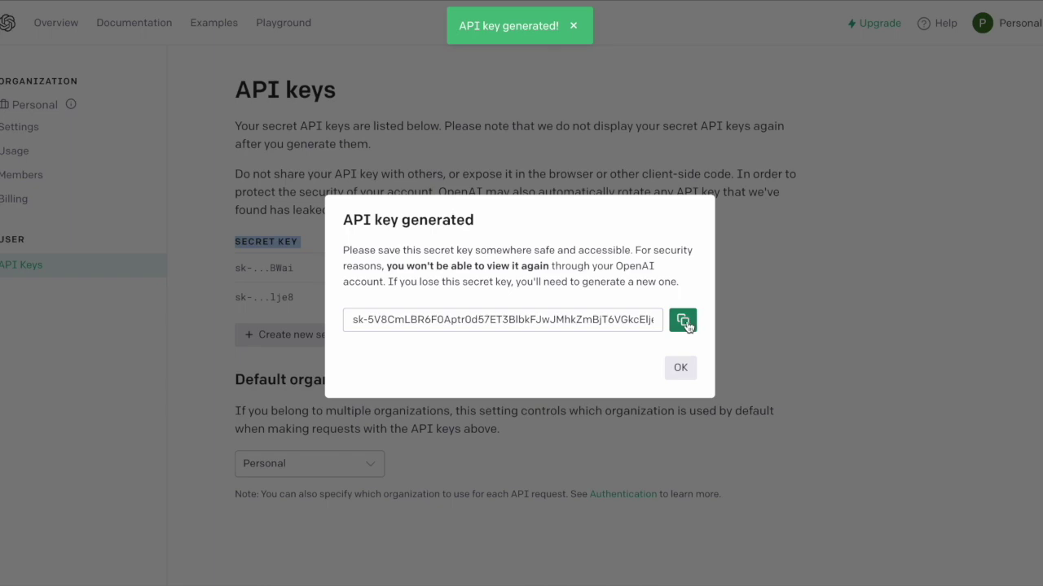
pyautogui.click(684, 320)
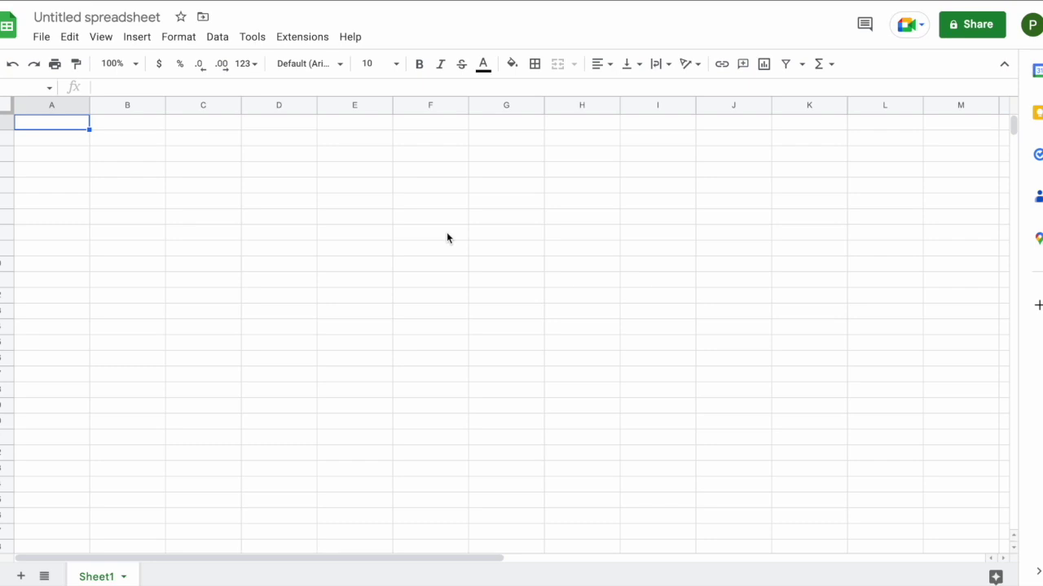
pyautogui.click(221, 38)
pyautogui.moveTo(295, 42)
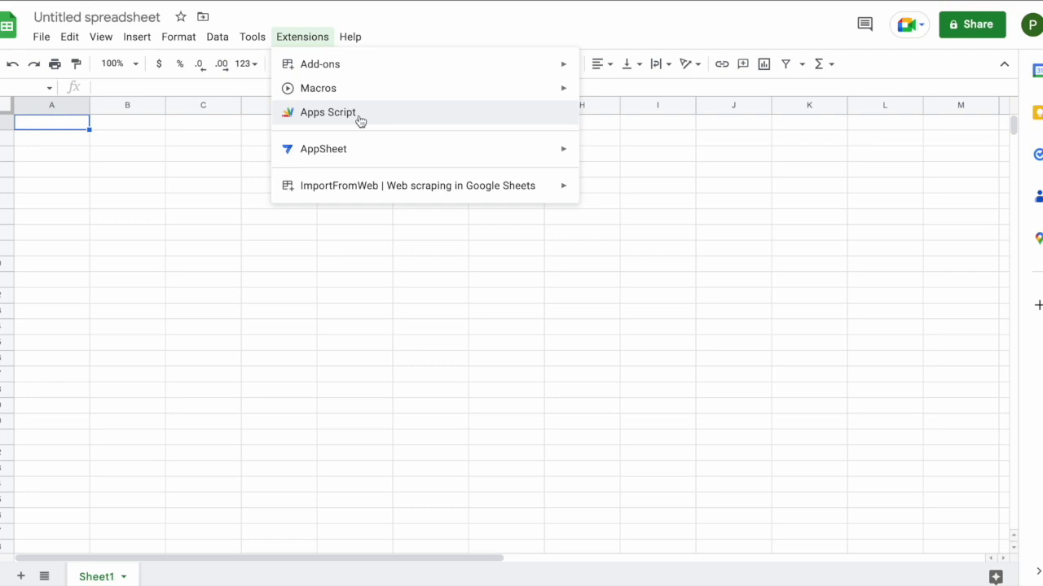
pyautogui.click(109, 186)
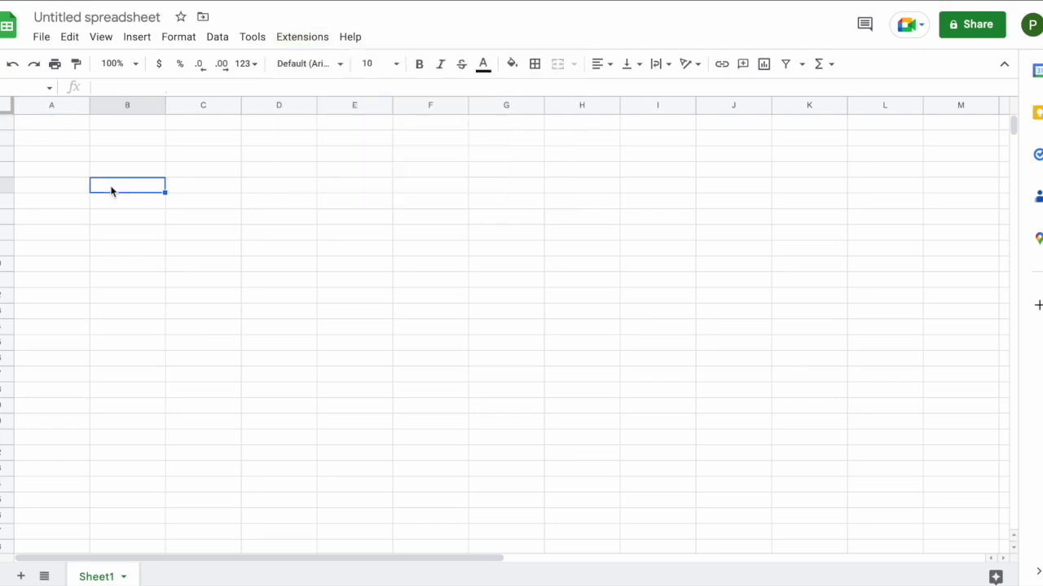
pyautogui.click(72, 139)
pyautogui.keyDown('shift'); pyautogui.click(542, 379); pyautogui.keyUp('shift')
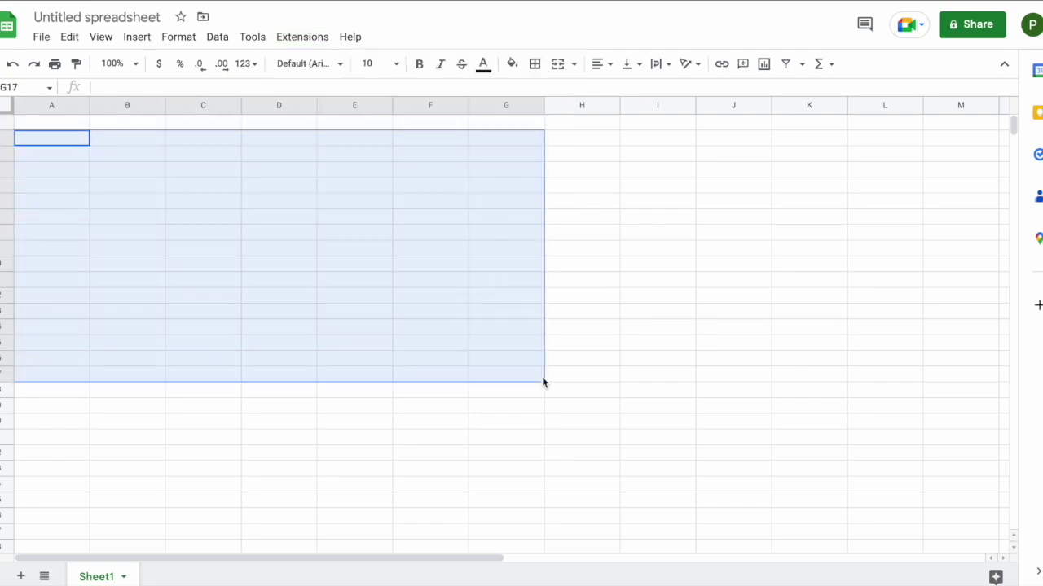
pyautogui.click(545, 384)
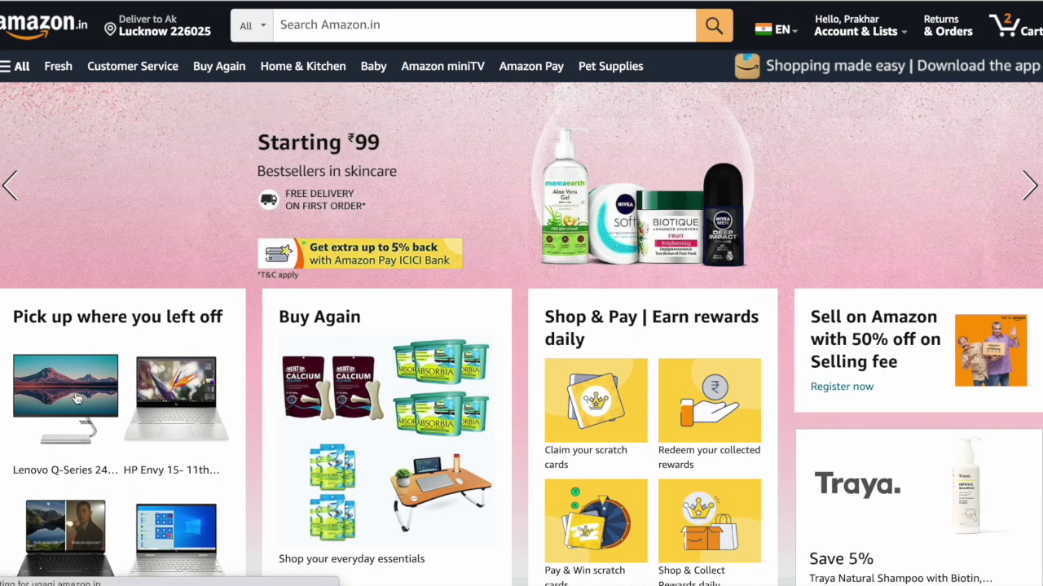
# - Open the Lenovo Q-Series monitor listing and follow 'See all reviews' to its review page
pyautogui.click(77, 399)
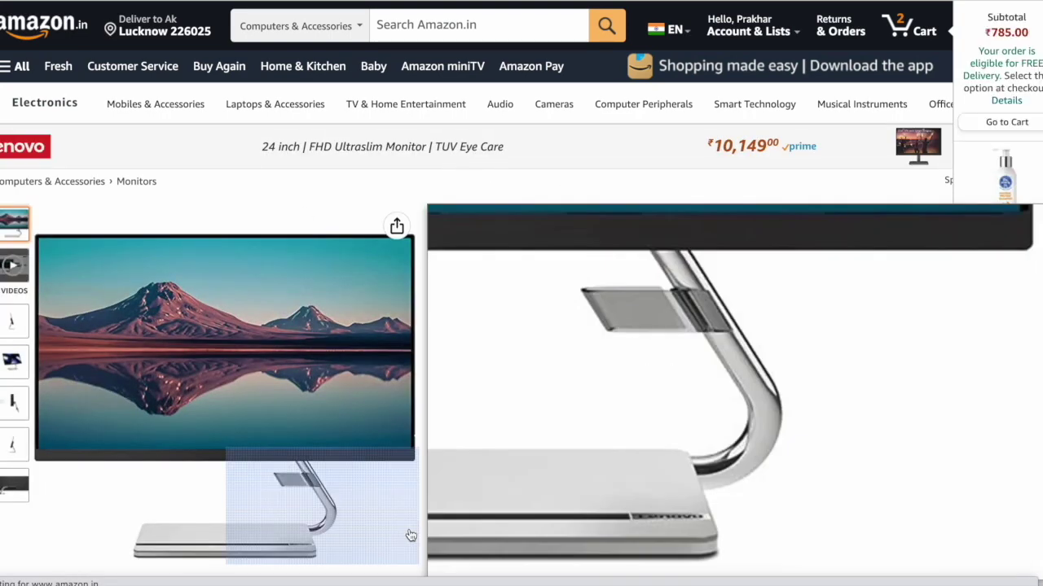
pyautogui.scroll(-15, 411, 535)
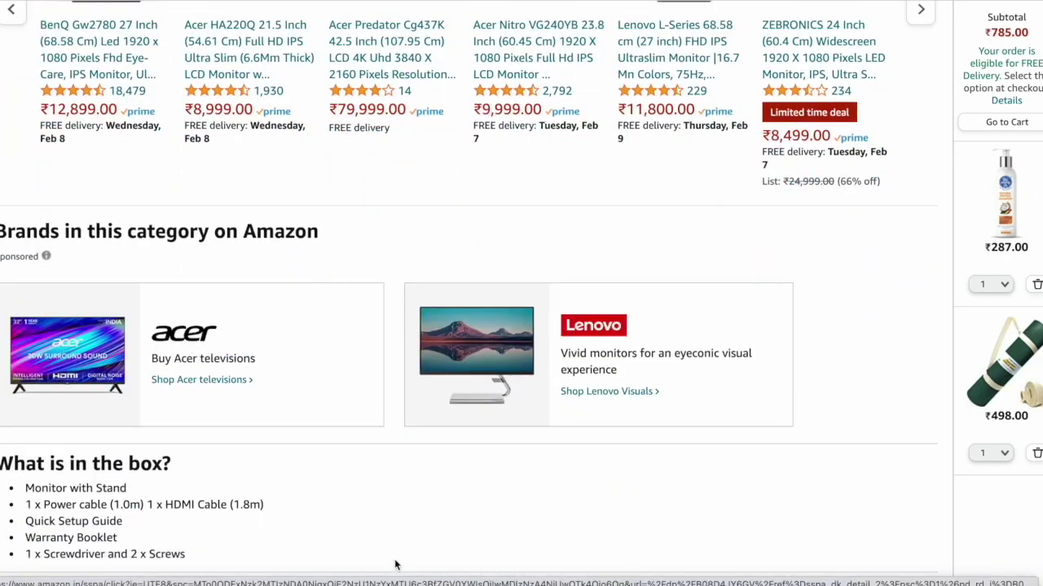
pyautogui.scroll(-20, 395, 564)
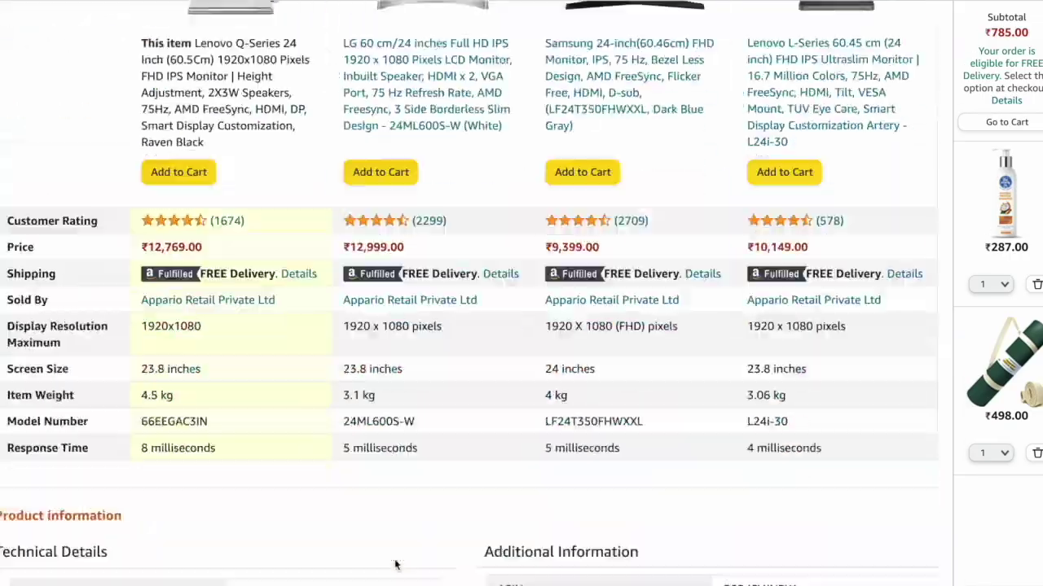
pyautogui.scroll(-20, 395, 564)
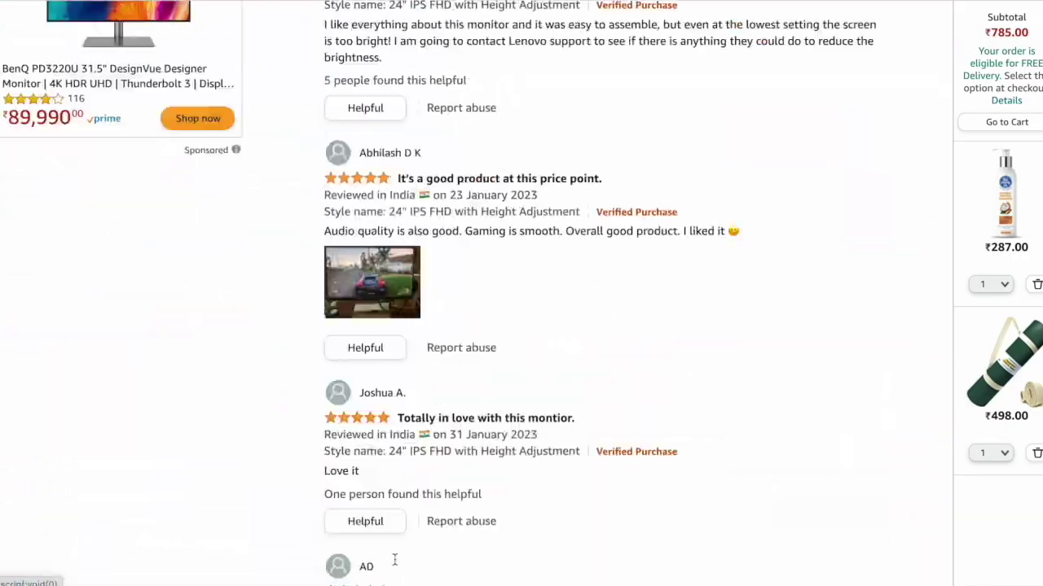
pyautogui.scroll(-10, 395, 562)
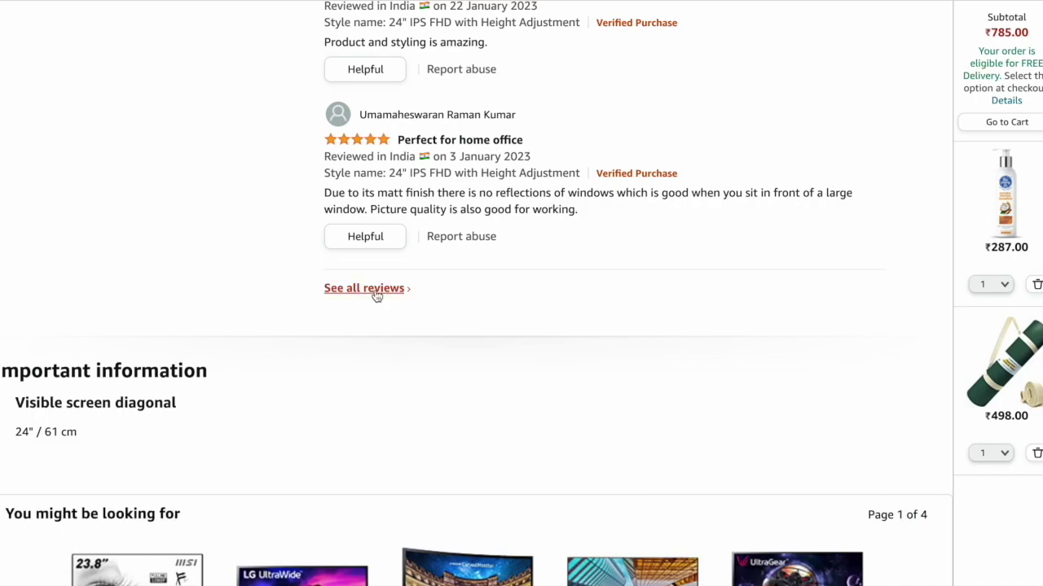
pyautogui.click(376, 288)
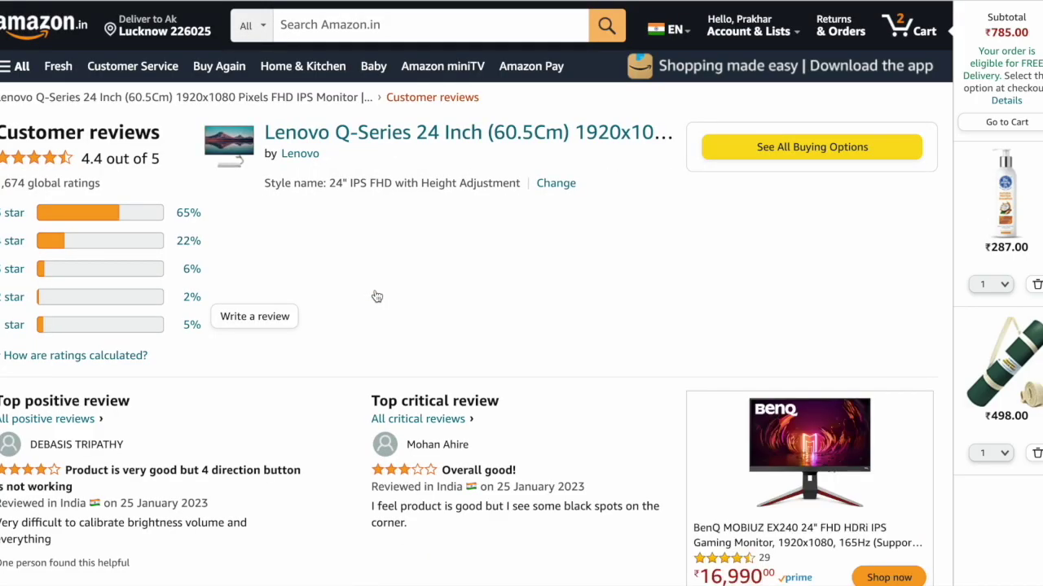
pyautogui.scroll(-15, 376, 297)
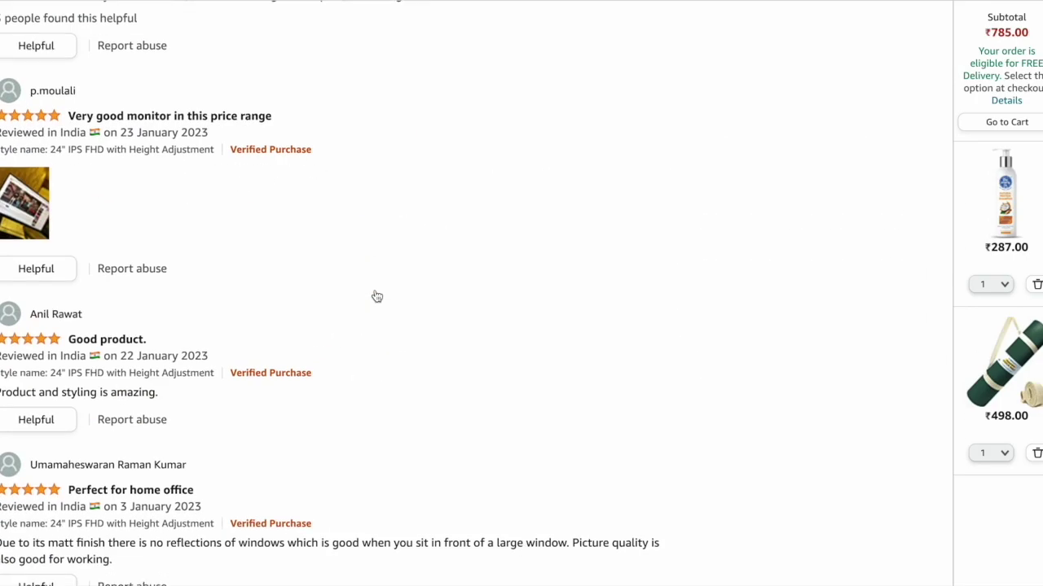
pyautogui.scroll(-10, 376, 296)
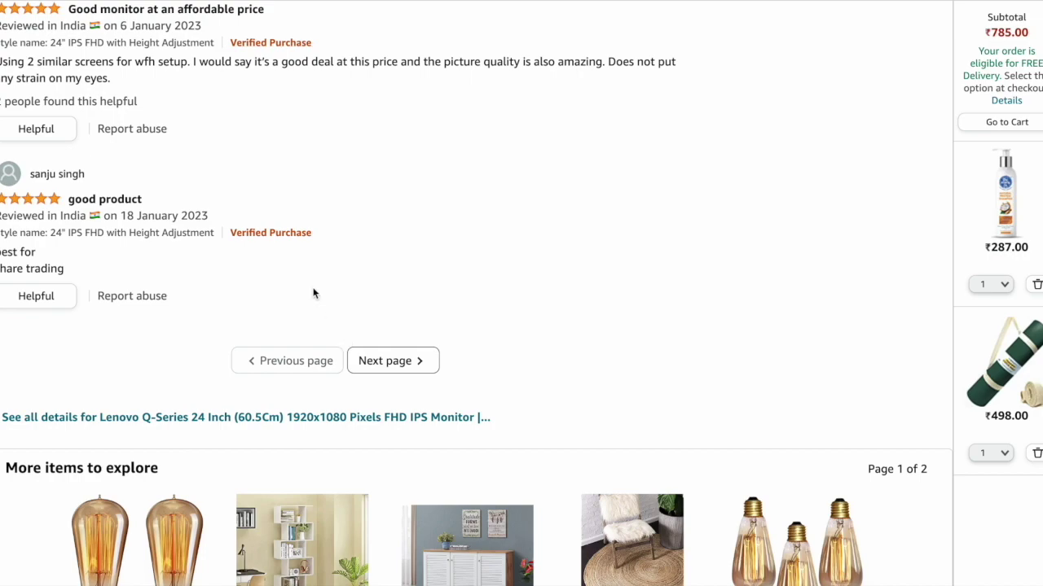
pyautogui.scroll(15, 380, 212)
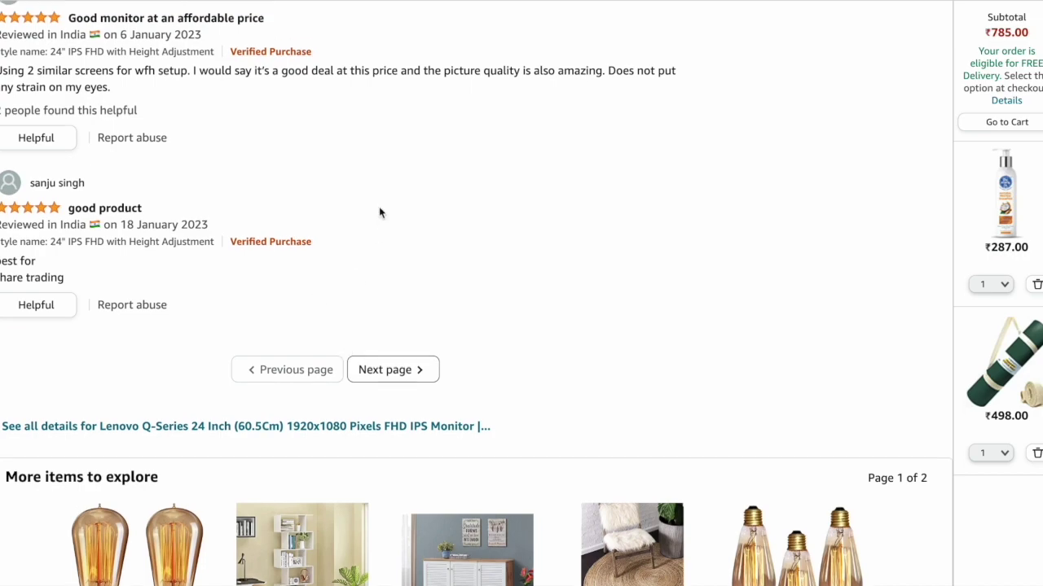
pyautogui.scroll(5, 379, 206)
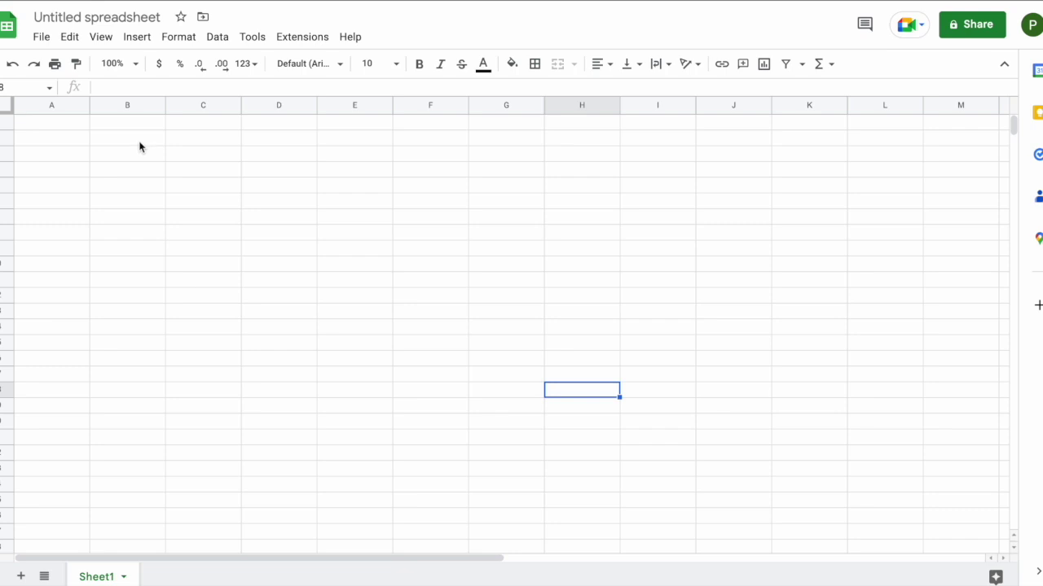
# - Label B2 'review pg 1' and paste the Amazon reviews URL into C2
pyautogui.click(137, 145)
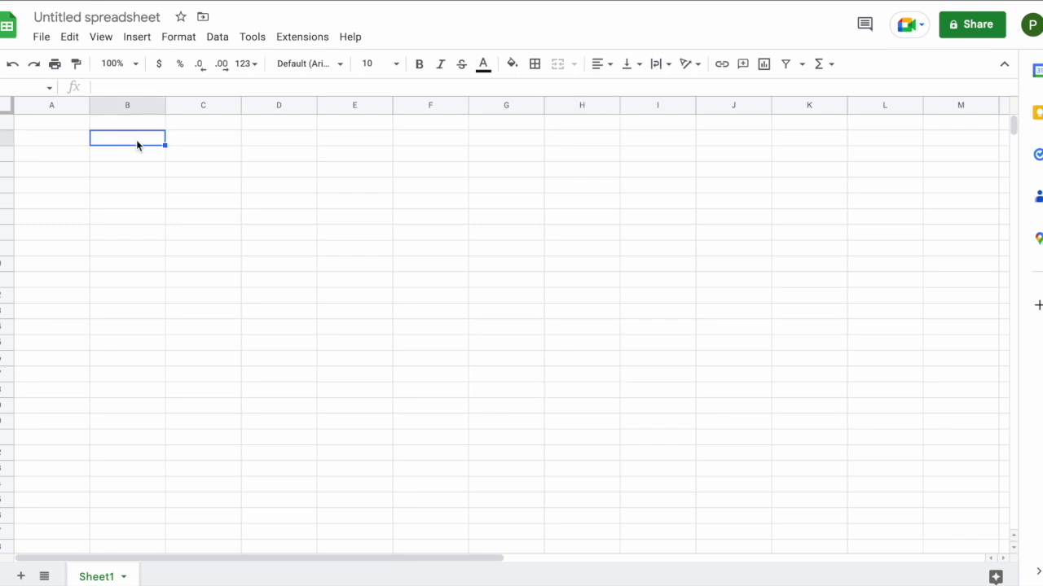
pyautogui.write('review')
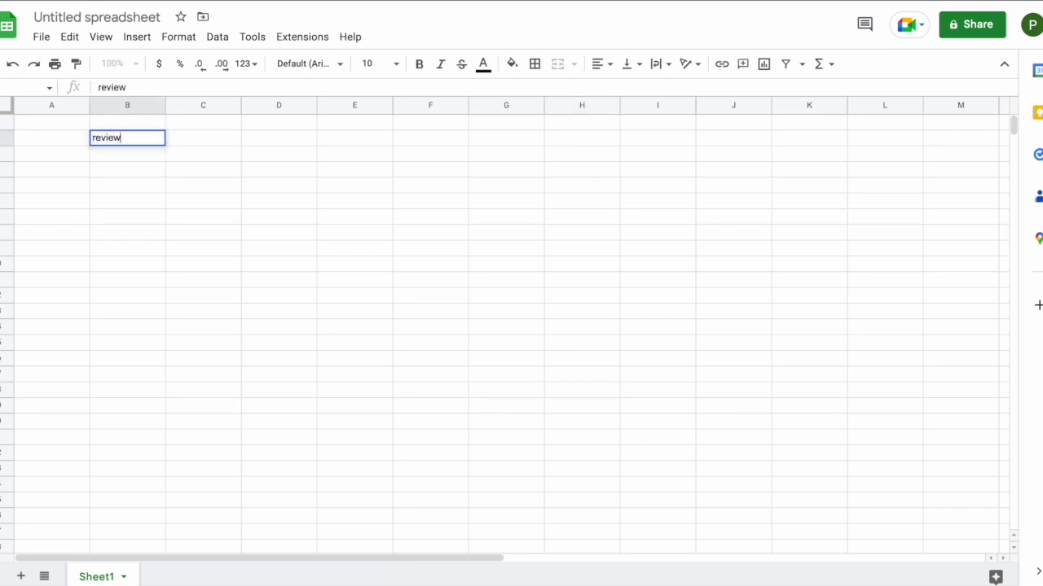
pyautogui.write(' pg 1')
pyautogui.click(187, 144)
pyautogui.hotkey('ctrl', 'v')
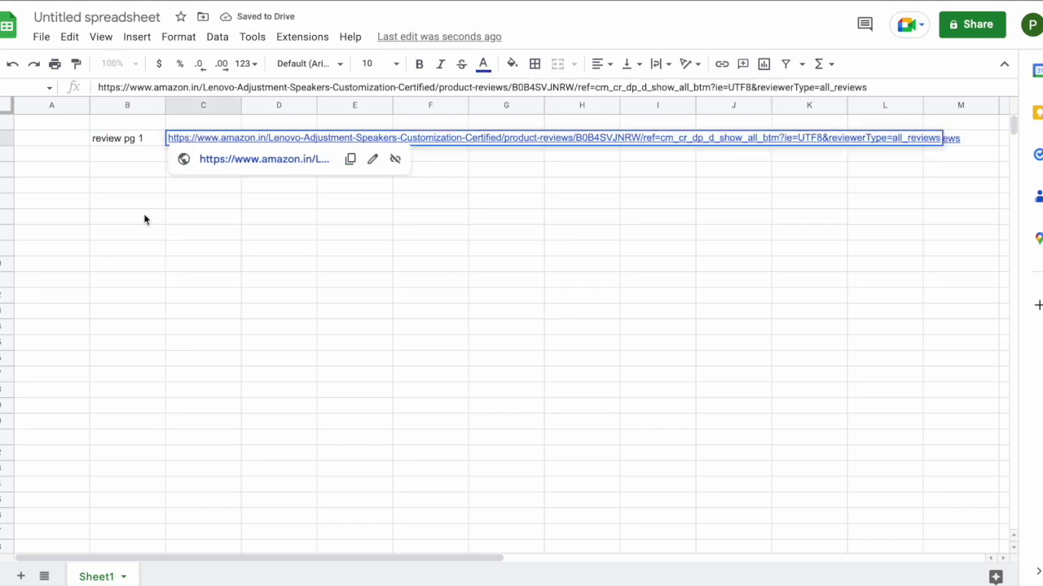
pyautogui.click(144, 221)
# - Append '&pageNumber=1&pageSize=2' to the URL in C2
pyautogui.click(182, 137)
pyautogui.write('&pa')
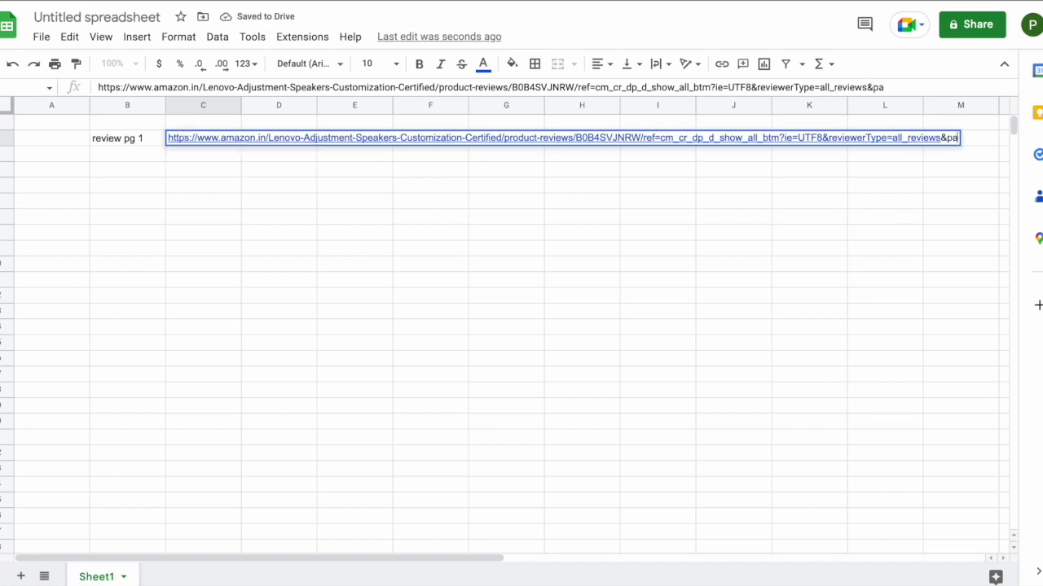
pyautogui.write('geNumer')
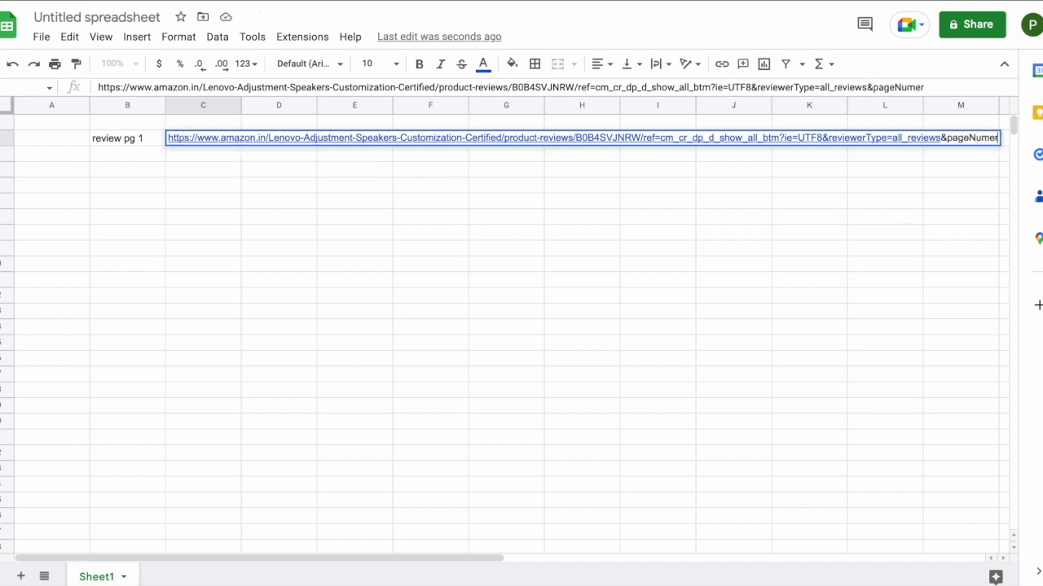
pyautogui.press('BackSpace')
pyautogui.write('ber')
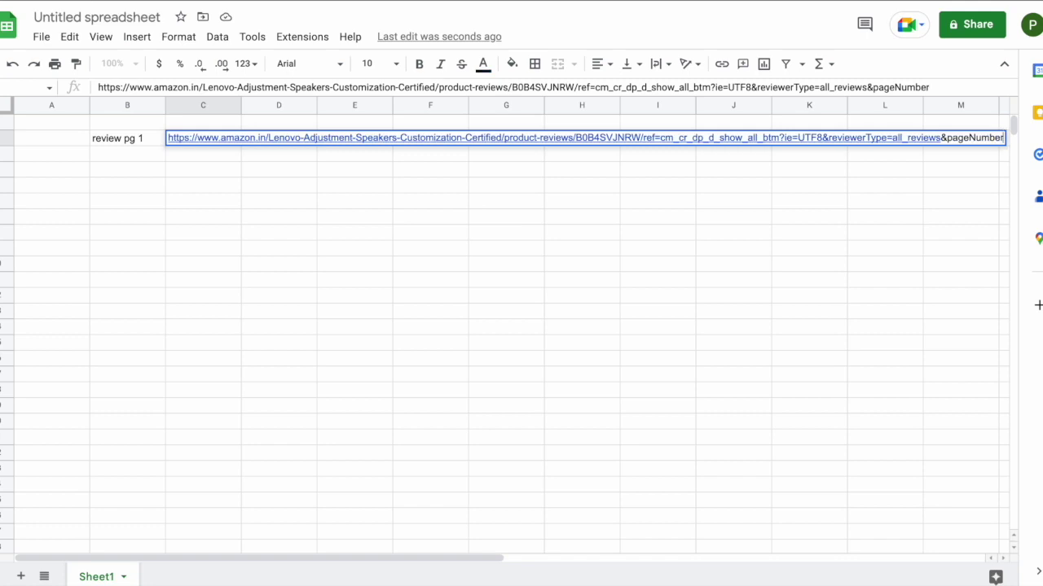
pyautogui.write('=1')
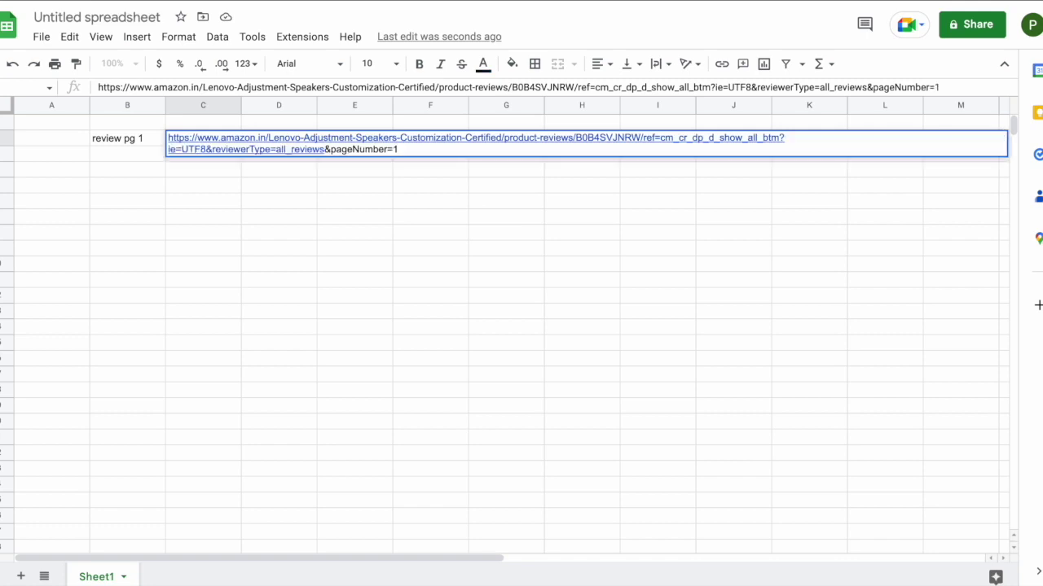
pyautogui.write('&pageSize=20')
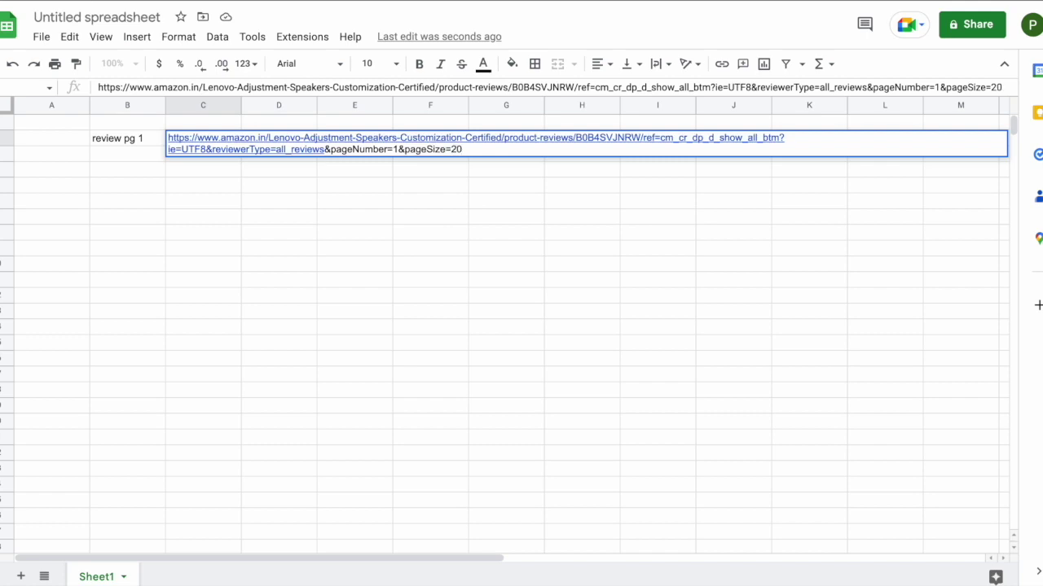
# - Copy the B2:C2 label and URL pair into rows 3 and 4
pyautogui.press('Return')
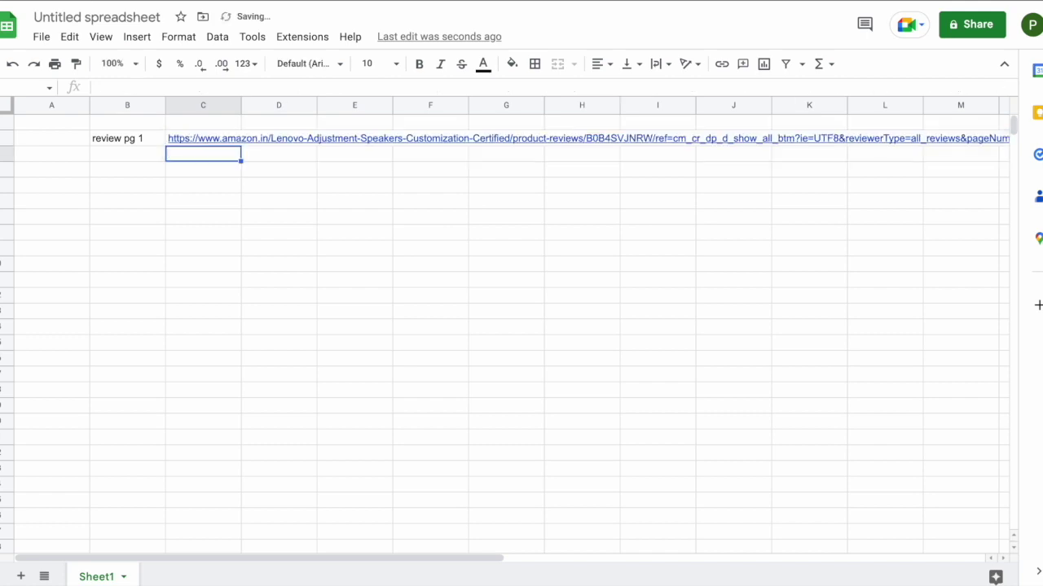
pyautogui.moveTo(126, 140); pyautogui.dragTo(238, 139)
pyautogui.hotkey('ctrl', 'c')
pyautogui.click(132, 159)
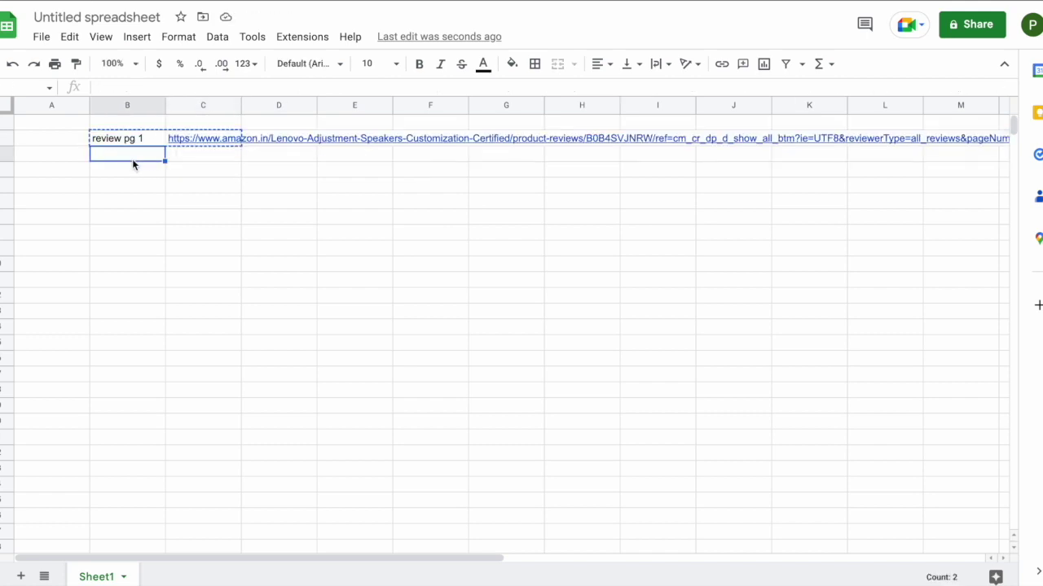
pyautogui.hotkey('ctrl', 'v')
pyautogui.click(137, 186)
pyautogui.click(133, 169)
pyautogui.hotkey('ctrl', 'v')
# - Relabel B3 and B4 as 'review pg 2' and 'review pg 3'
pyautogui.doubleClick(130, 159)
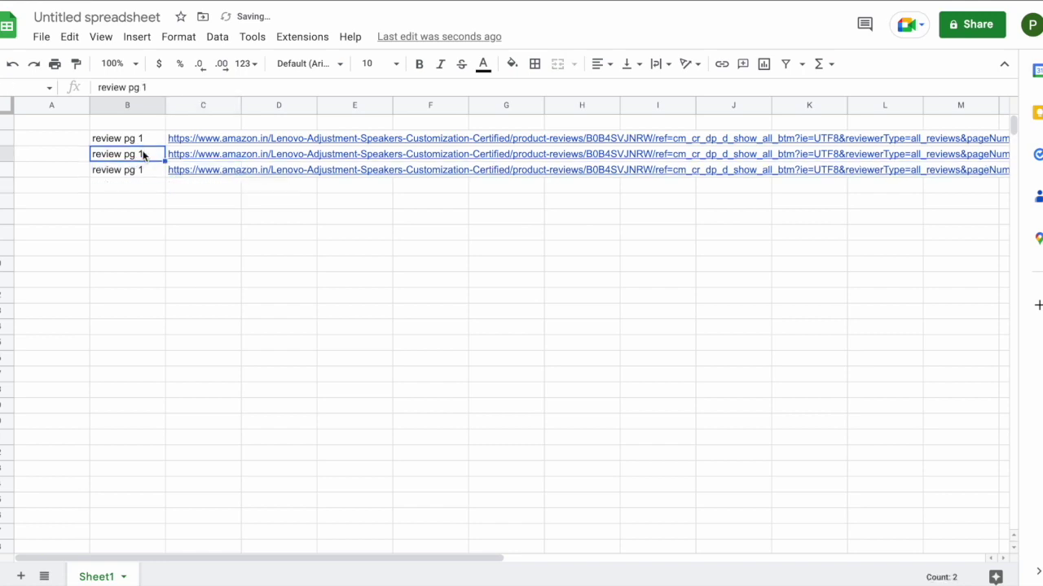
pyautogui.press('BackSpace')
pyautogui.write('2')
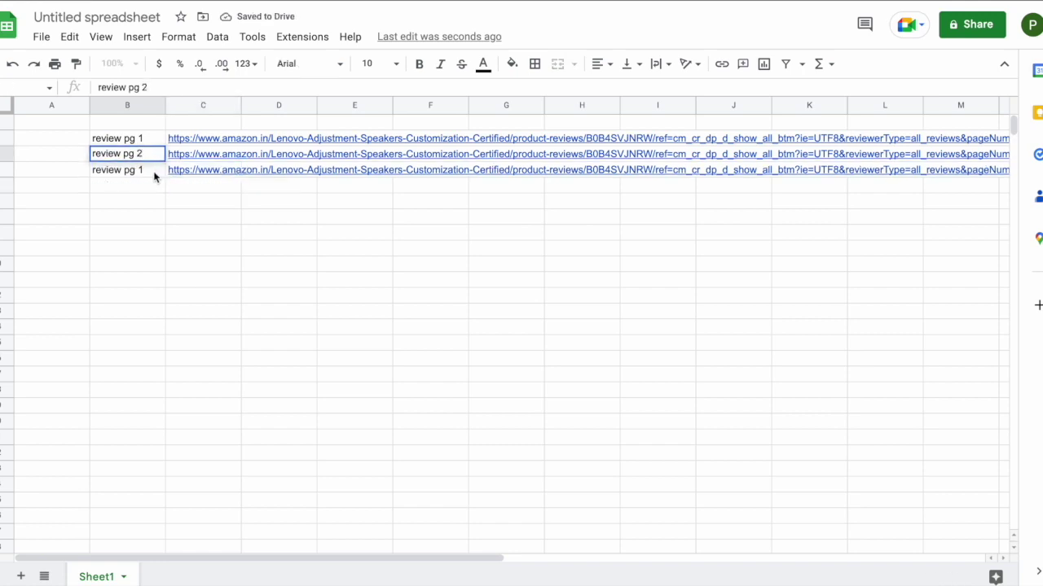
pyautogui.doubleClick(153, 171)
pyautogui.press('BackSpace')
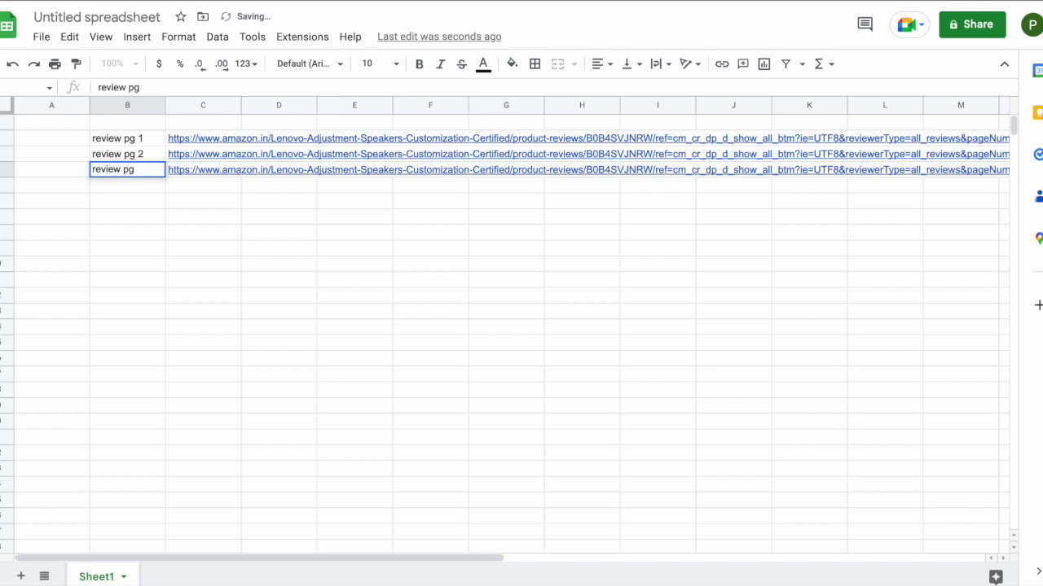
pyautogui.write('3')
# - Change the URL in C3 to pageNumber=2
pyautogui.click(198, 153)
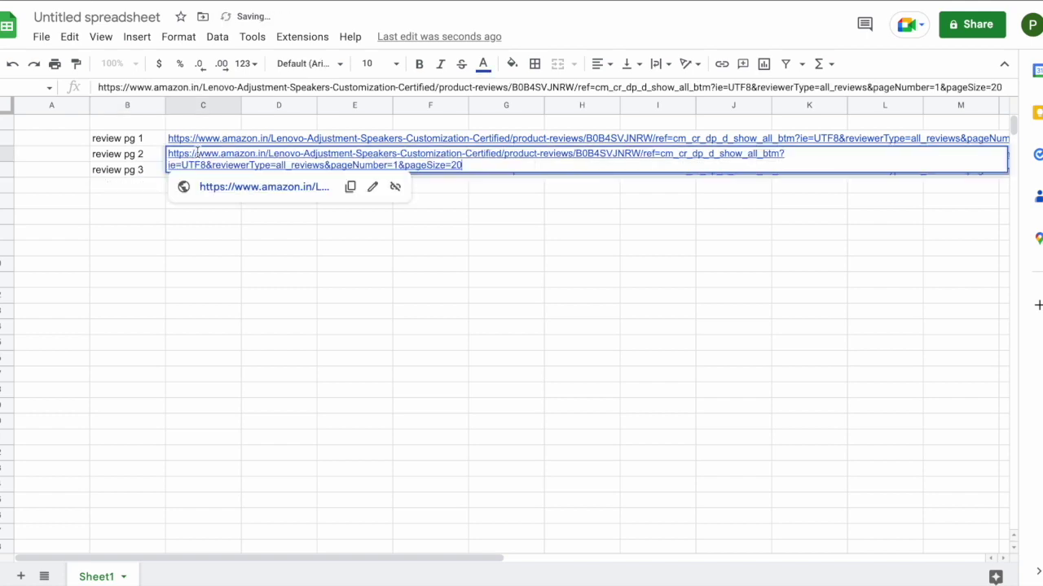
pyautogui.click(395, 165)
pyautogui.press('BackSpace')
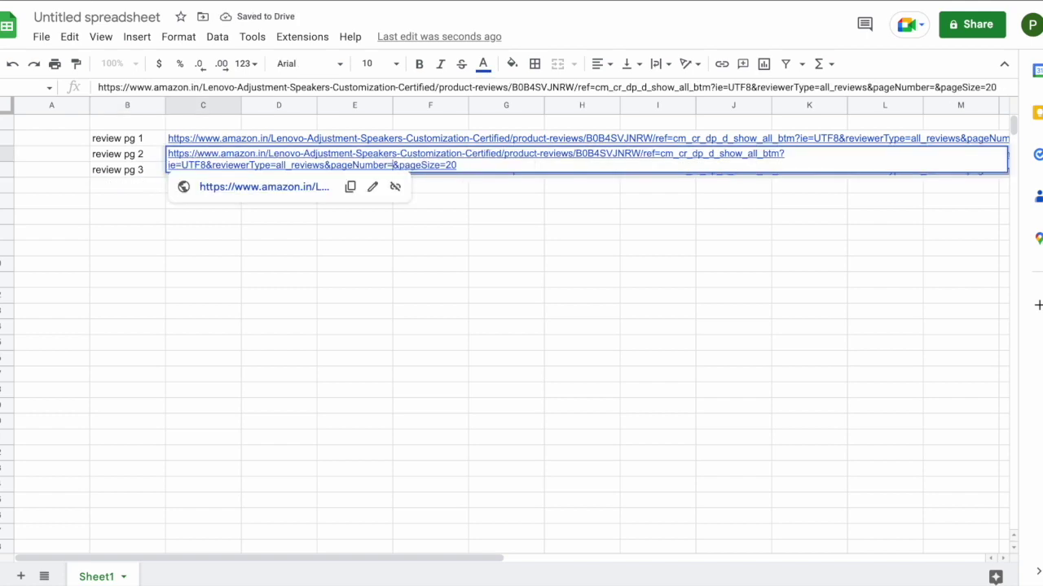
pyautogui.write('2')
pyautogui.click(472, 234)
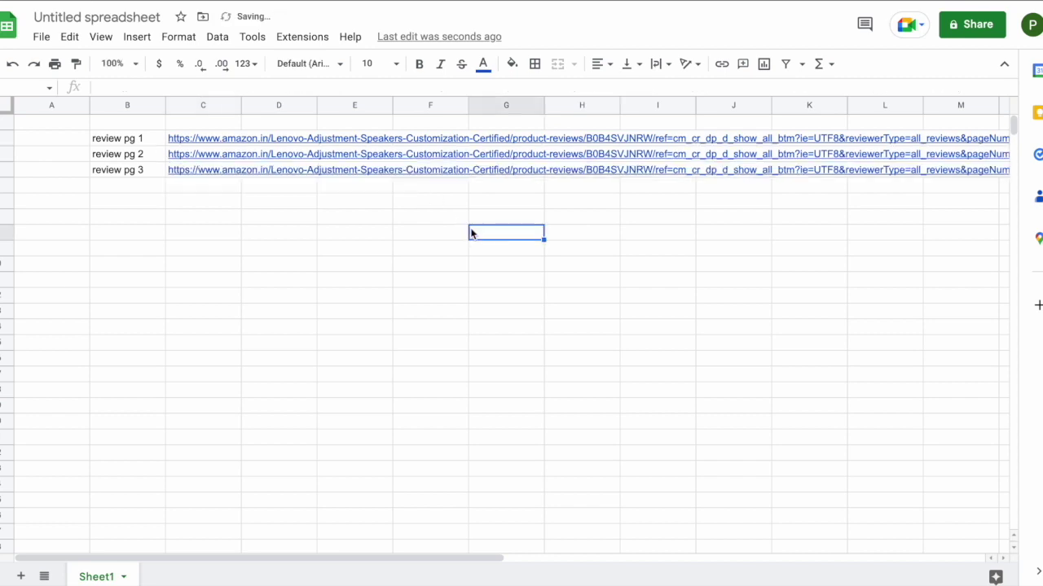
pyautogui.click(460, 253)
pyautogui.moveTo(107, 140); pyautogui.dragTo(497, 184)
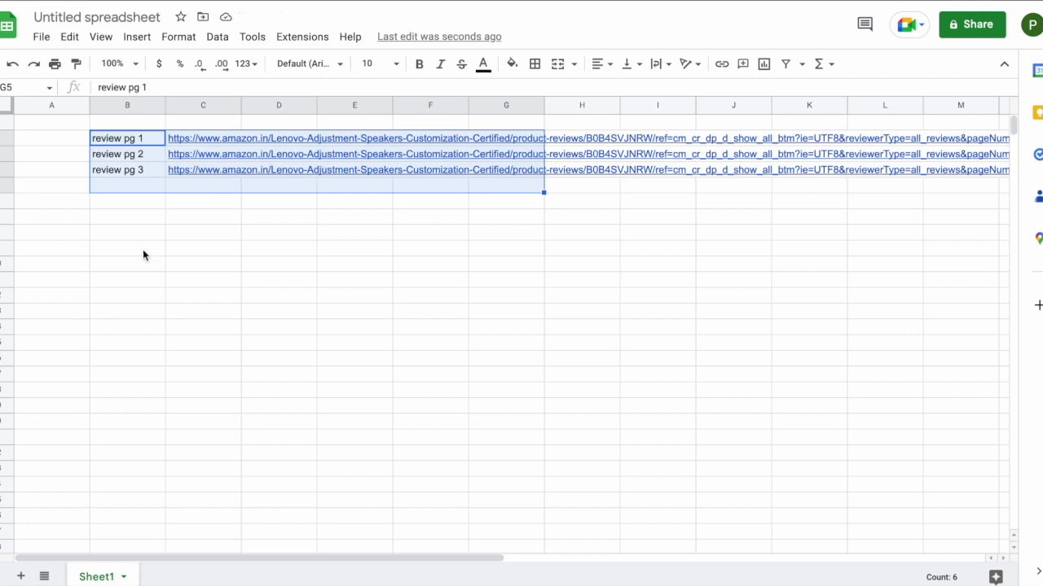
pyautogui.moveTo(130, 232); pyautogui.dragTo(351, 353)
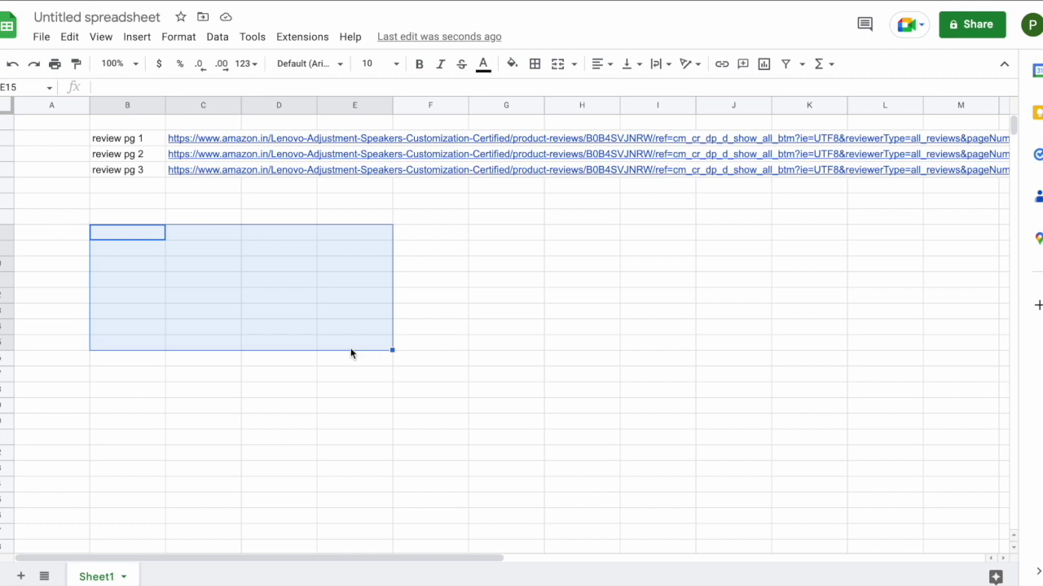
pyautogui.click(314, 299)
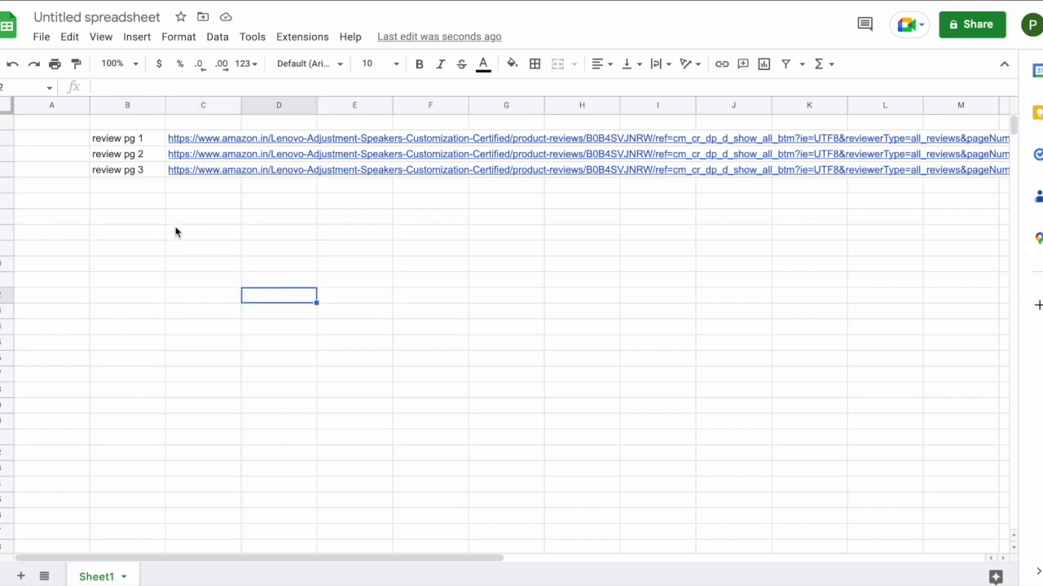
pyautogui.moveTo(149, 217); pyautogui.dragTo(514, 463)
pyautogui.click(484, 483)
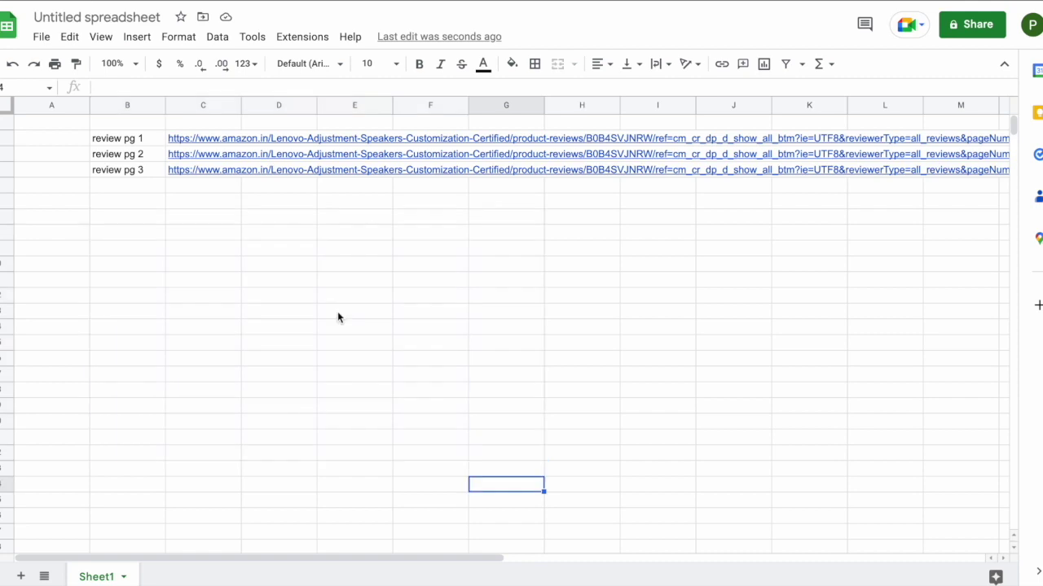
# - Search the add-on Marketplace for 'import' via Extensions > Add-ons > Get add-ons
pyautogui.click(300, 37)
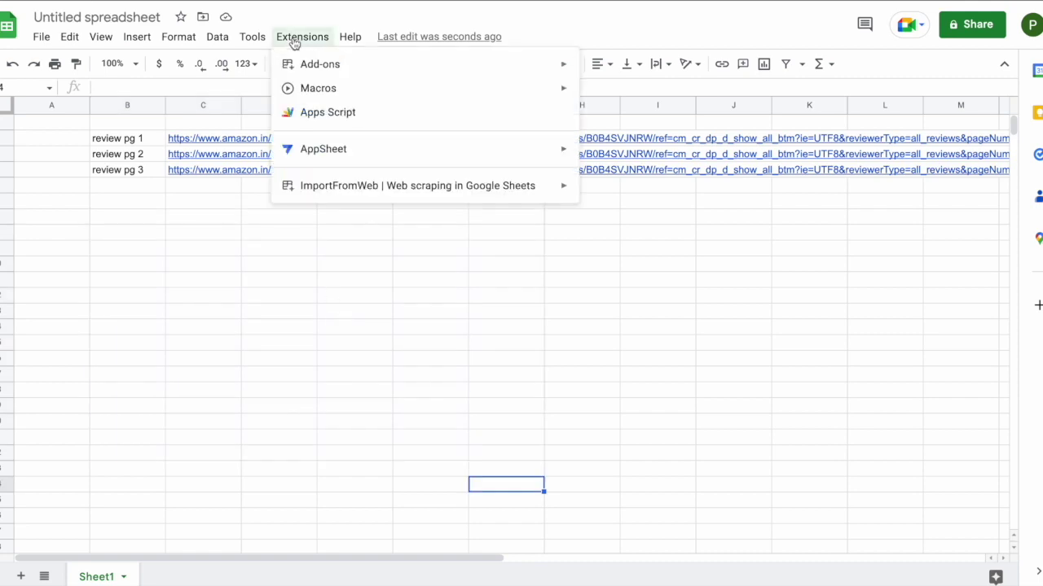
pyautogui.moveTo(304, 63)
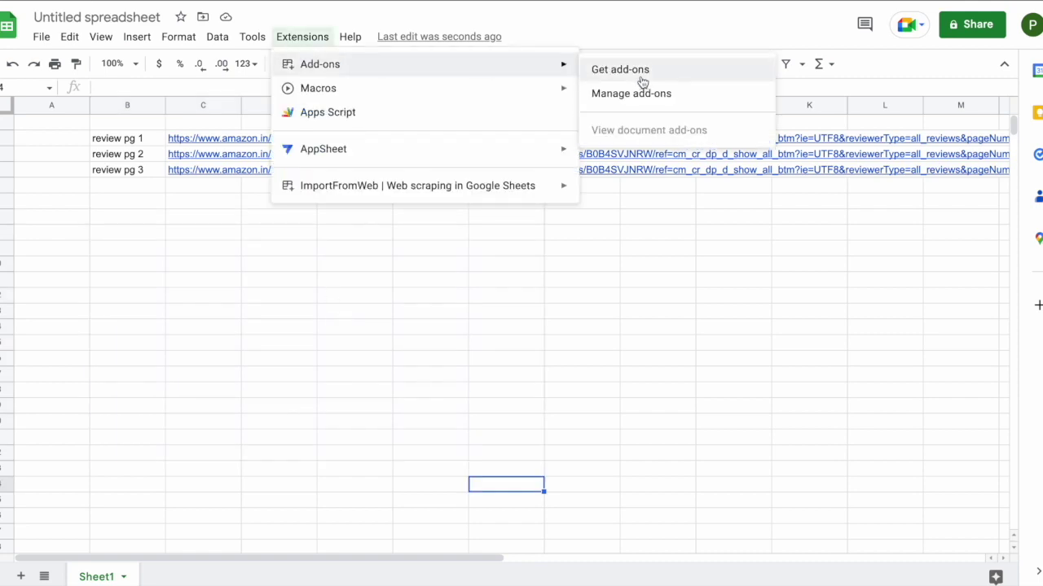
pyautogui.click(318, 39)
pyautogui.click(317, 39)
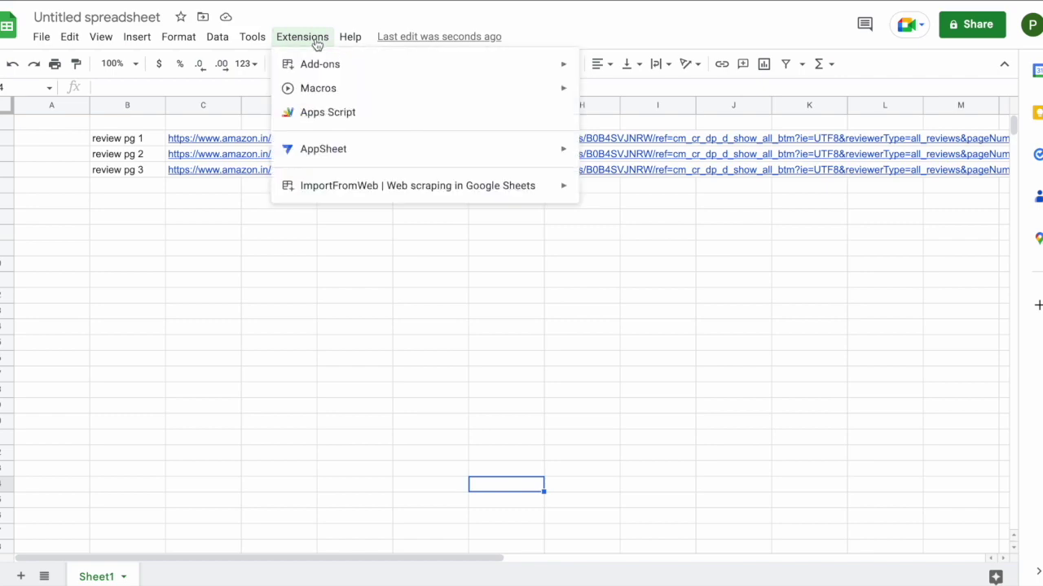
pyautogui.moveTo(317, 62)
pyautogui.click(652, 67)
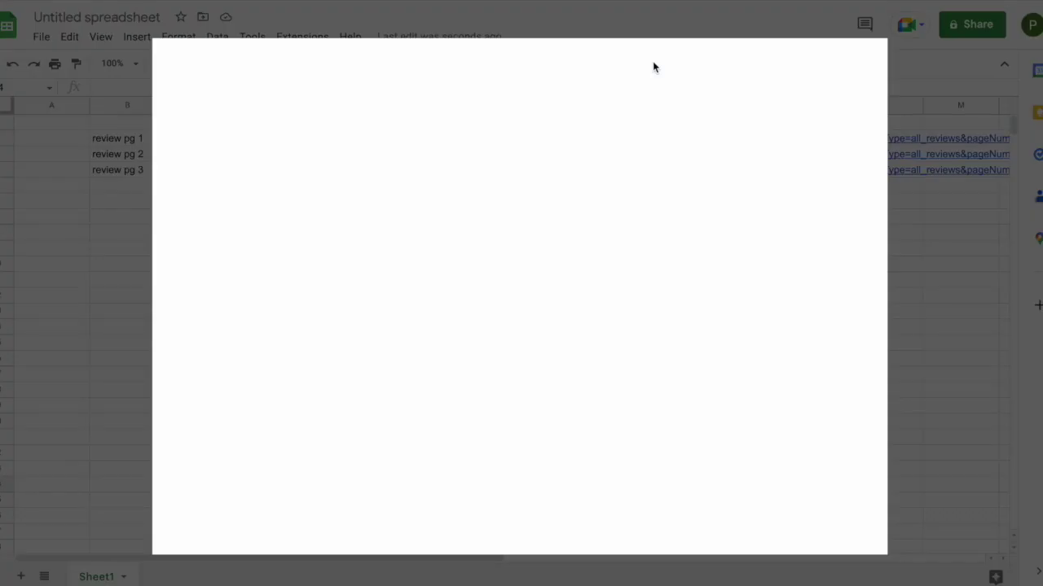
pyautogui.click(659, 66)
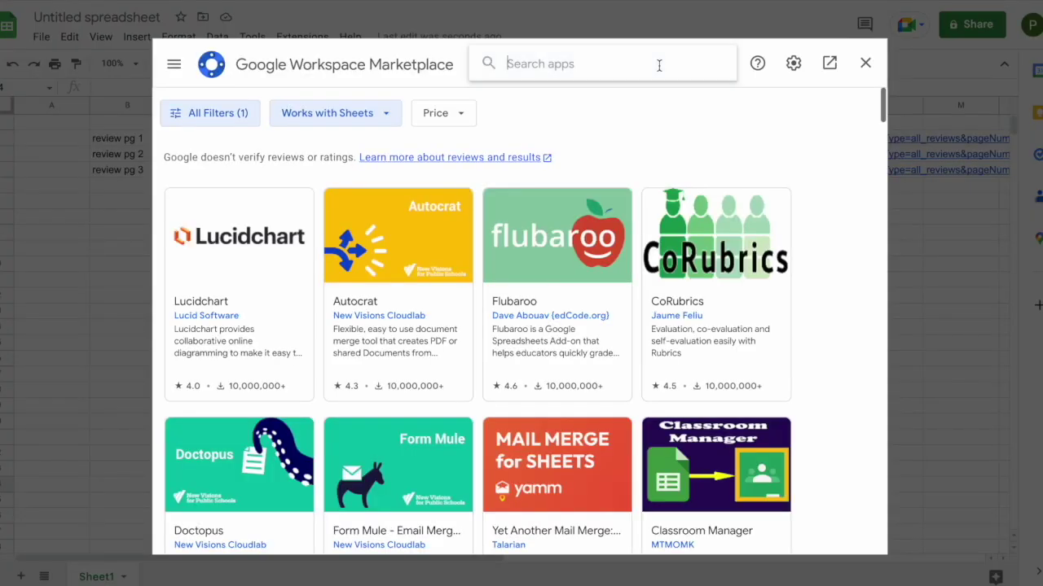
pyautogui.write('import')
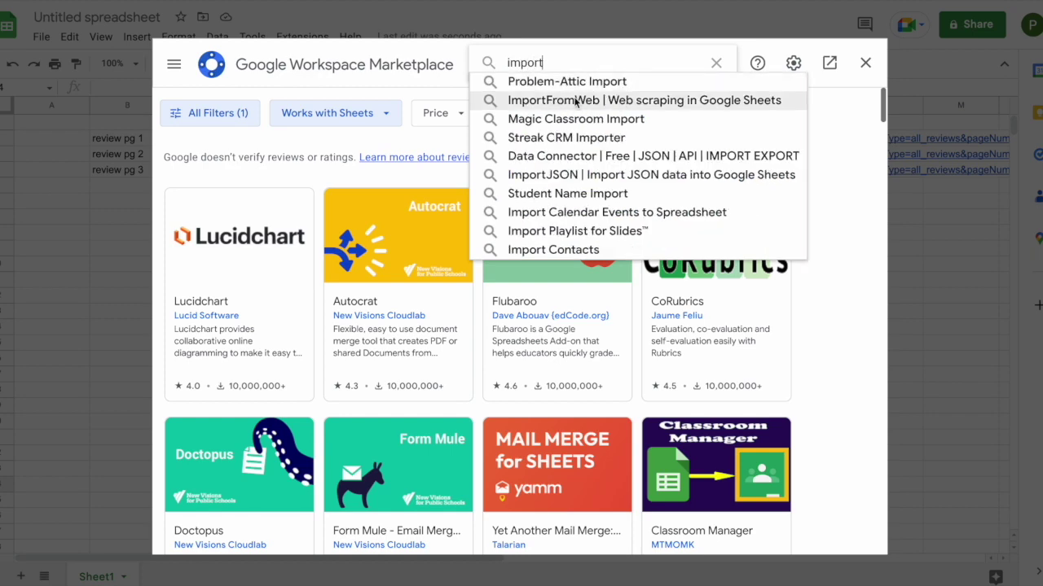
pyautogui.click(576, 101)
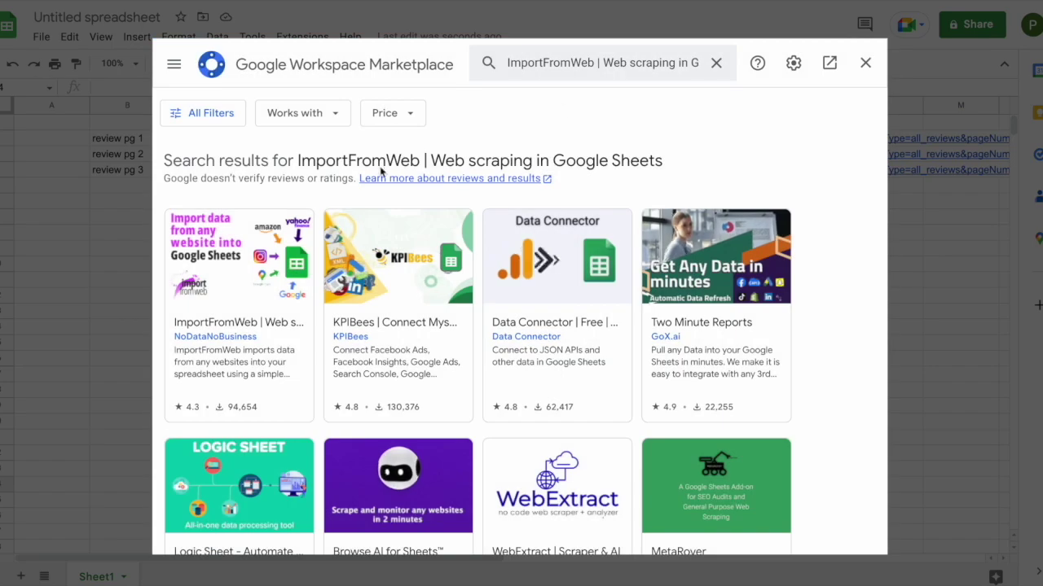
# - Install ImportFromWeb, authorize it with the Google account, and close the Marketplace
pyautogui.click(230, 262)
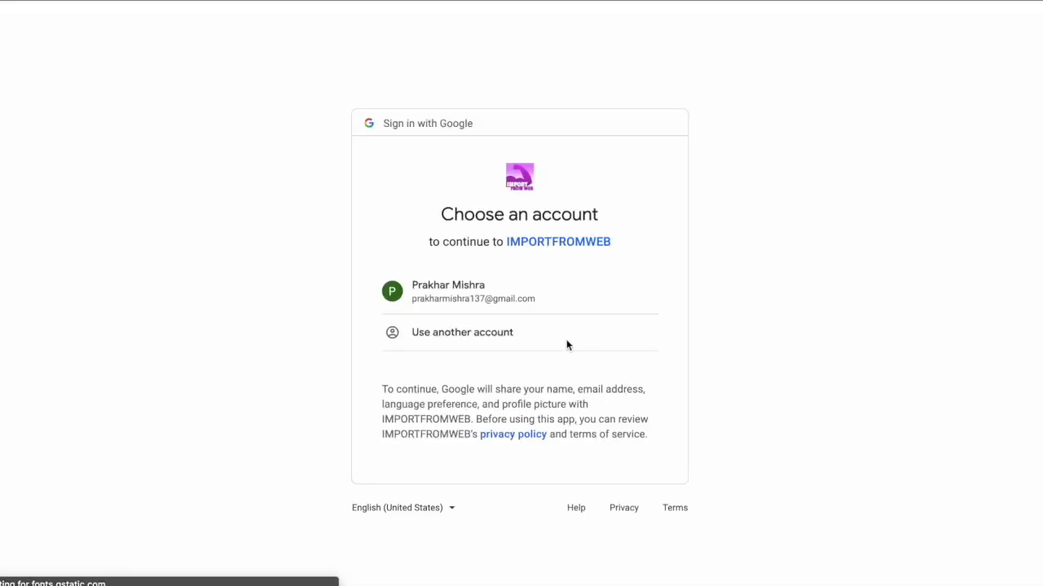
pyautogui.click(522, 304)
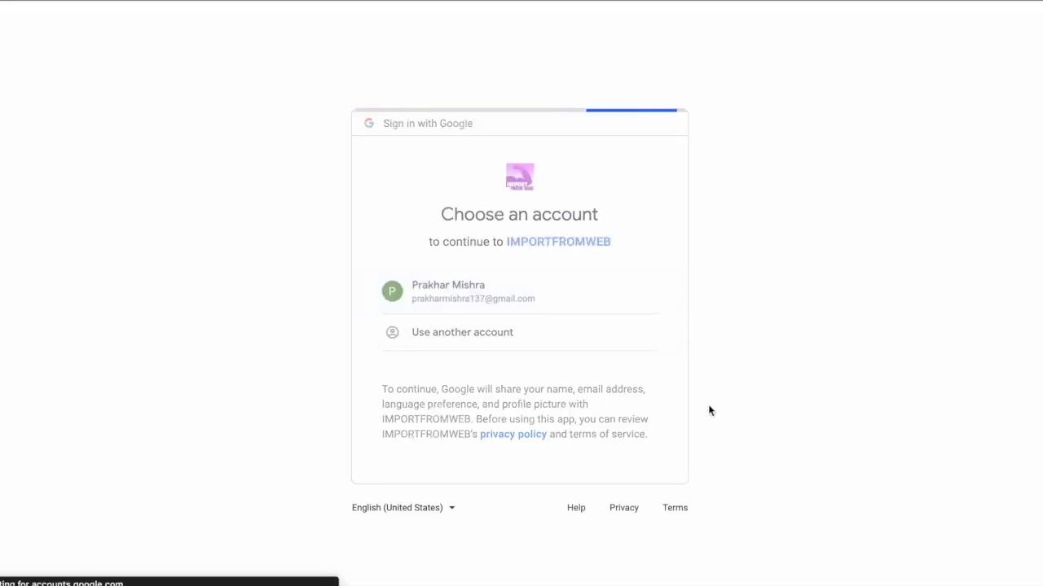
pyautogui.scroll(-2, 626, 503)
pyautogui.click(622, 486)
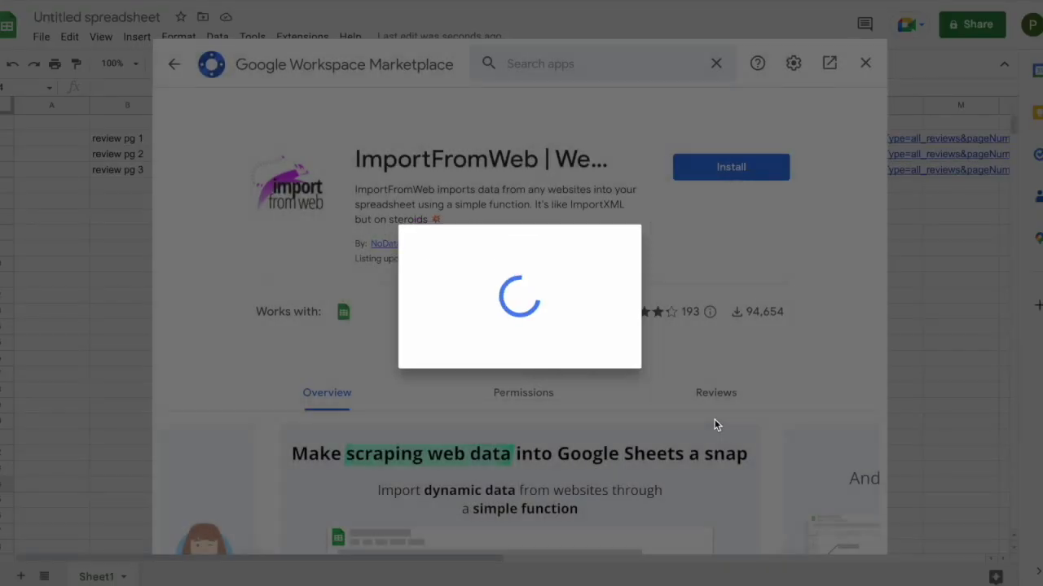
pyautogui.press('Escape')
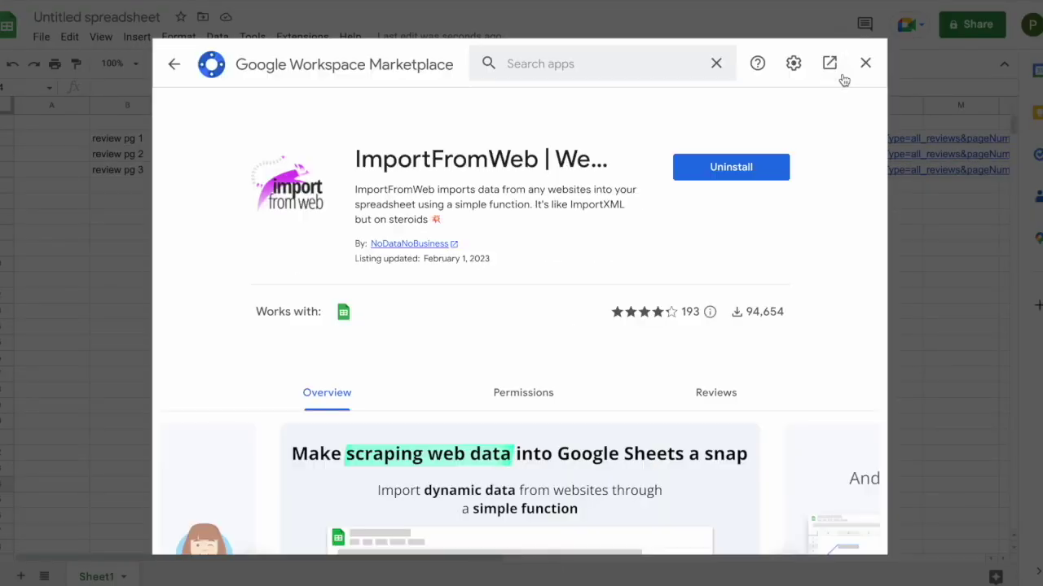
pyautogui.click(865, 62)
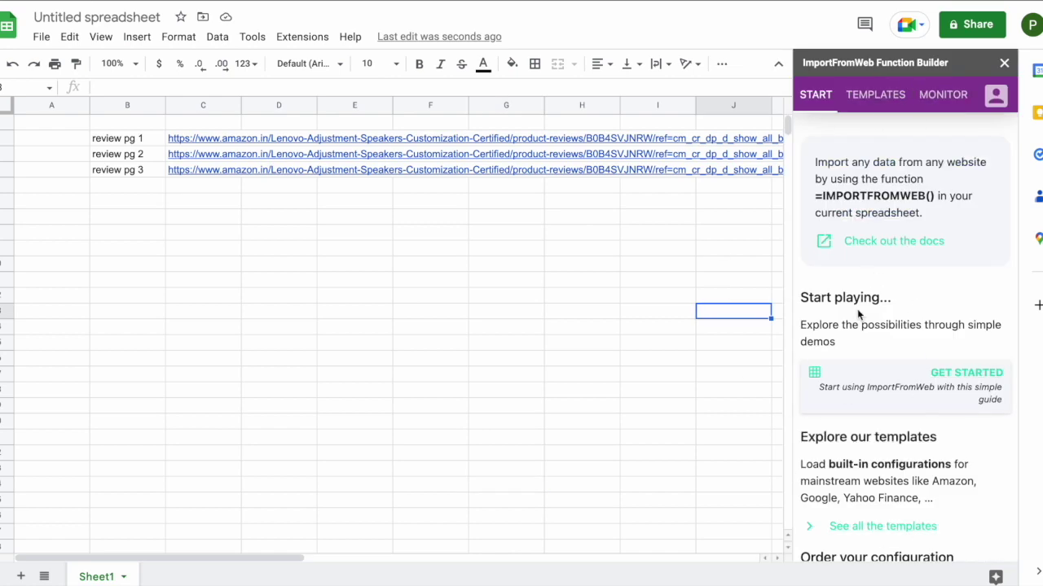
# - Close the ImportFromWeb sidebar and discard a started =IMPORTFROMWEB formula
pyautogui.click(1004, 64)
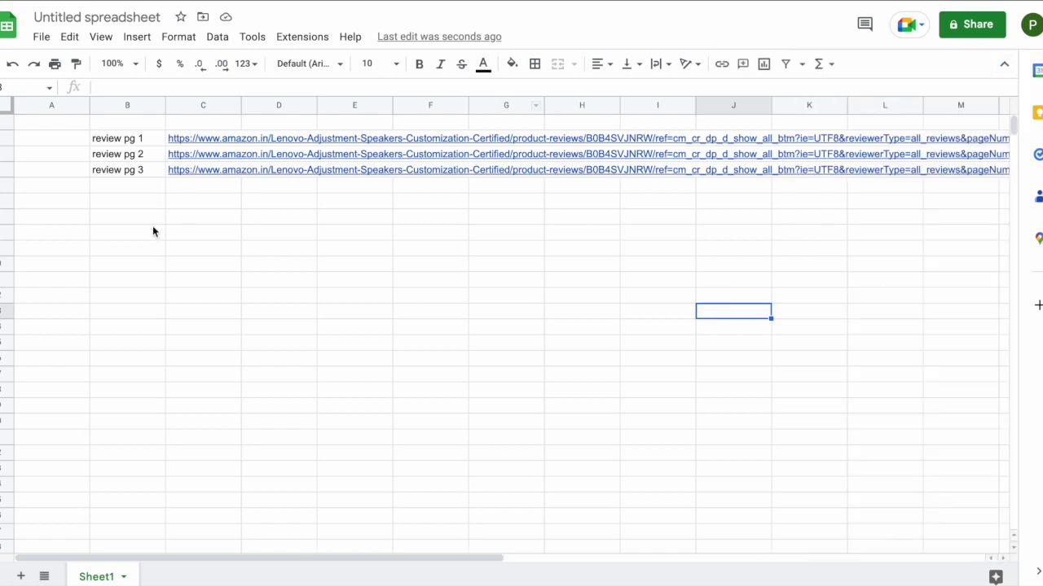
pyautogui.click(131, 233)
pyautogui.write('=')
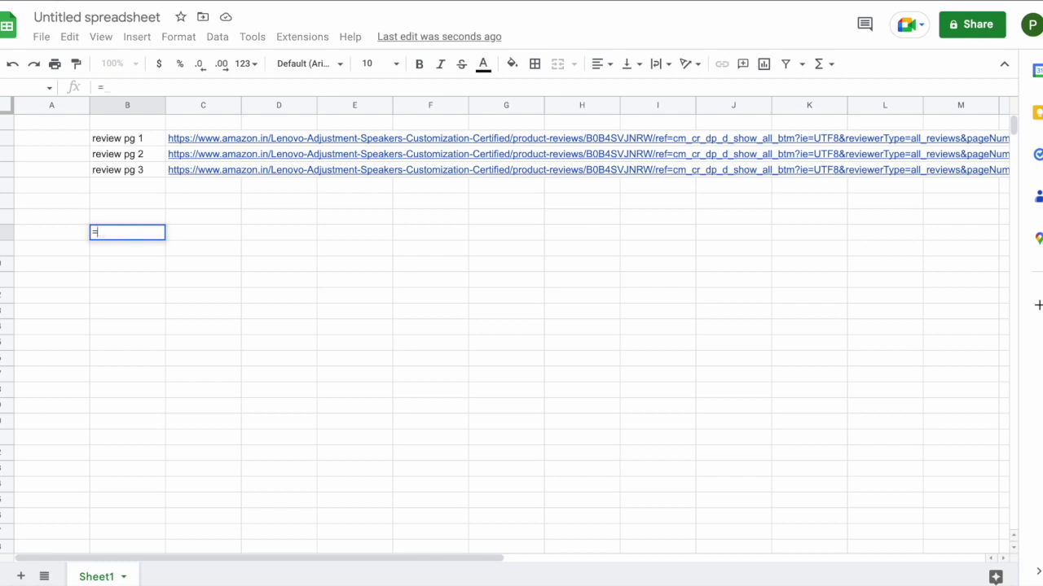
pyautogui.write('IMPO')
pyautogui.press('BackSpace')
pyautogui.write('PO')
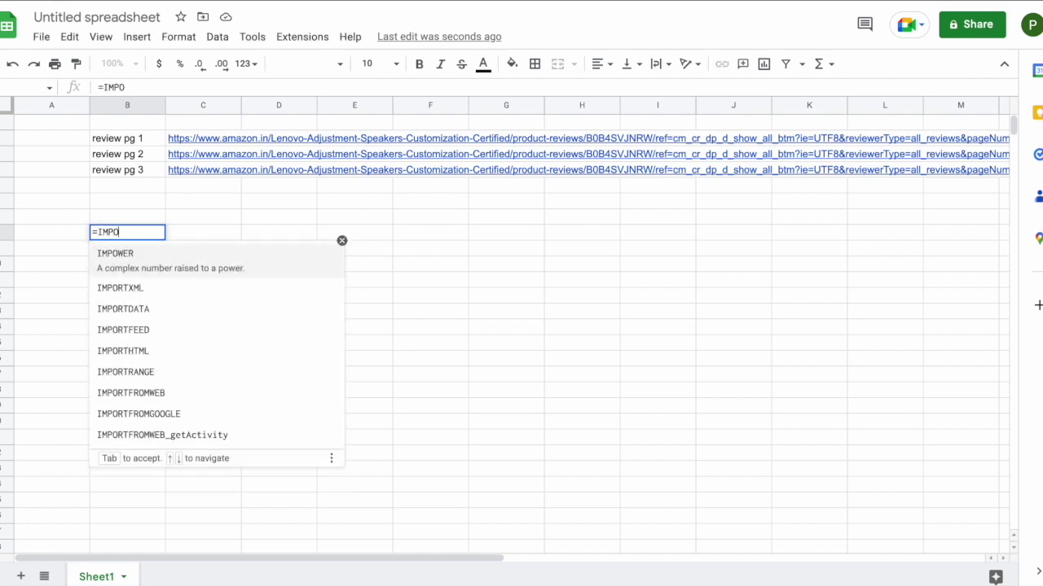
pyautogui.press('Down')
pyautogui.press('Down')
pyautogui.press('Down')
pyautogui.press('Down')
pyautogui.press('Down')
pyautogui.press('Down')
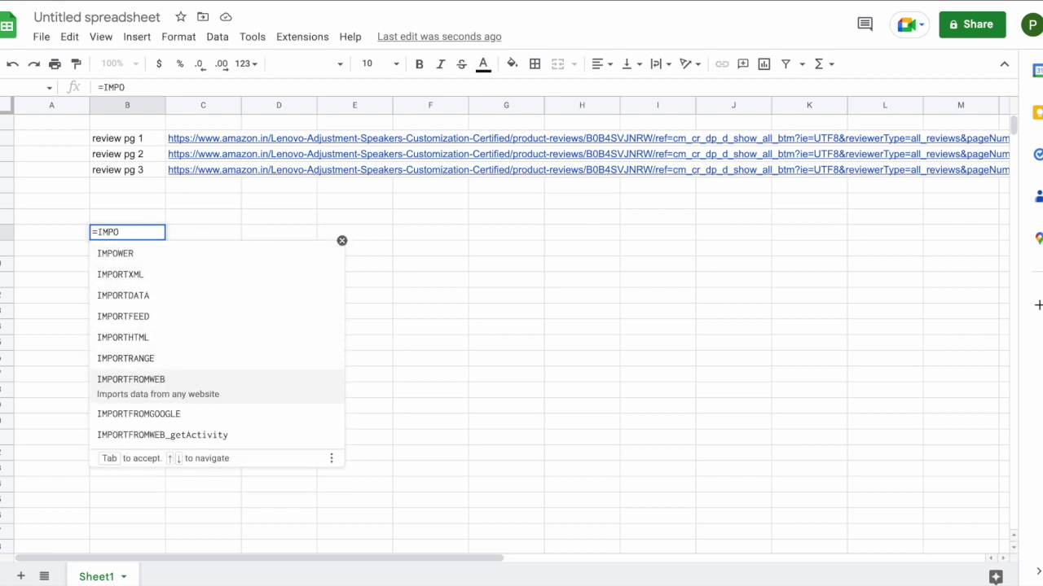
pyautogui.press('Escape')
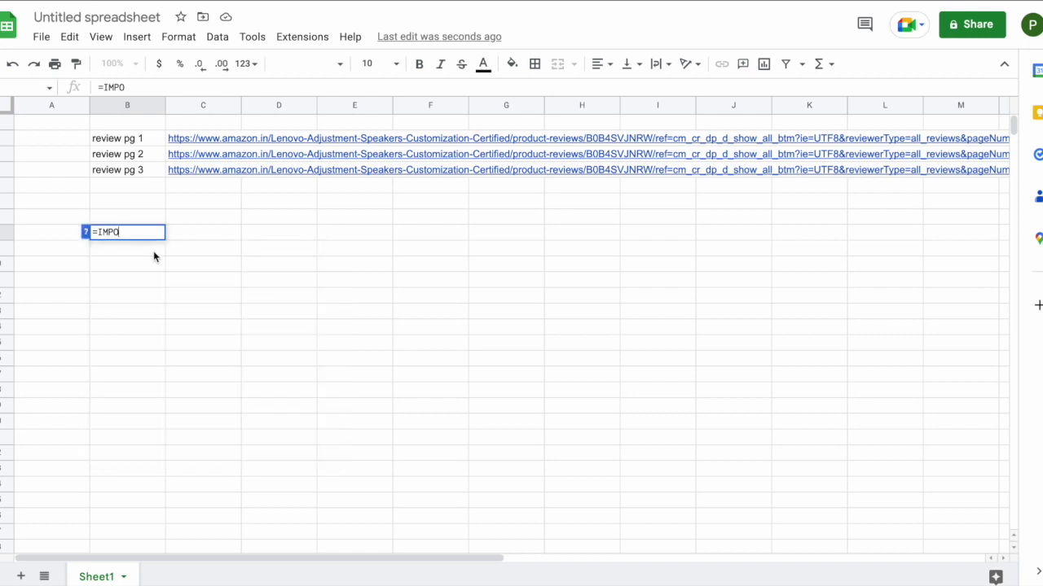
pyautogui.hotkey('ctrl', 'a')
pyautogui.press('BackSpace')
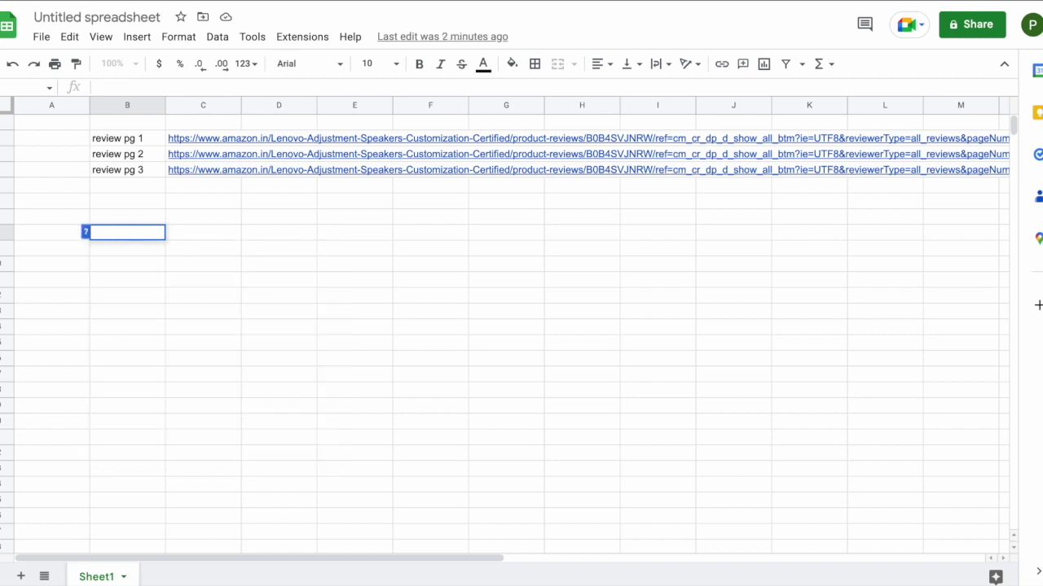
# - Paste review_profile_name, review_title, review_body and review_rating into B9:E9 and auto-fit column B
pyautogui.click(145, 251)
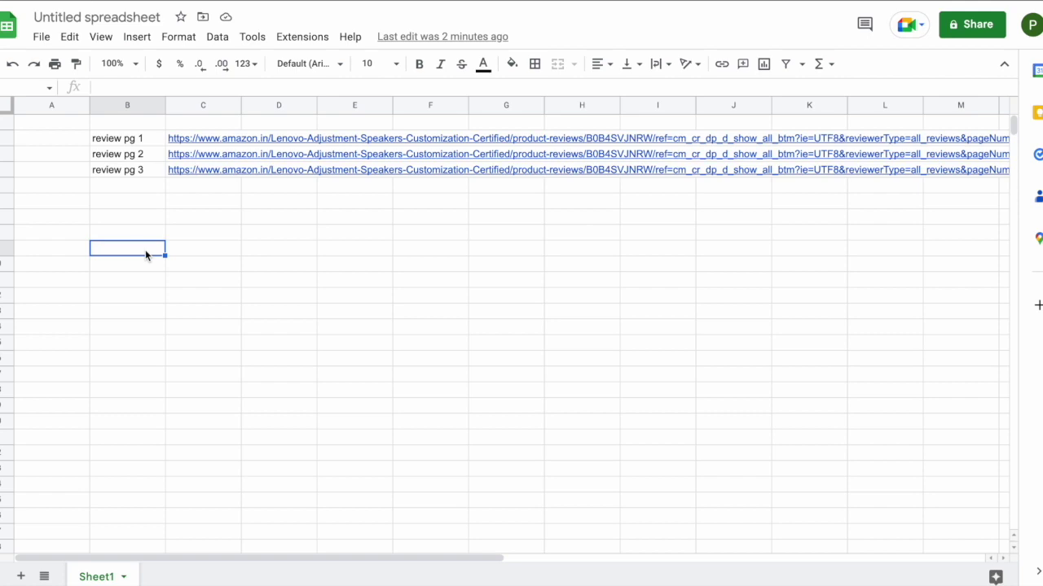
pyautogui.write('review_profile_name\treview_title\treview_body\treview_rating')
pyautogui.click(187, 308)
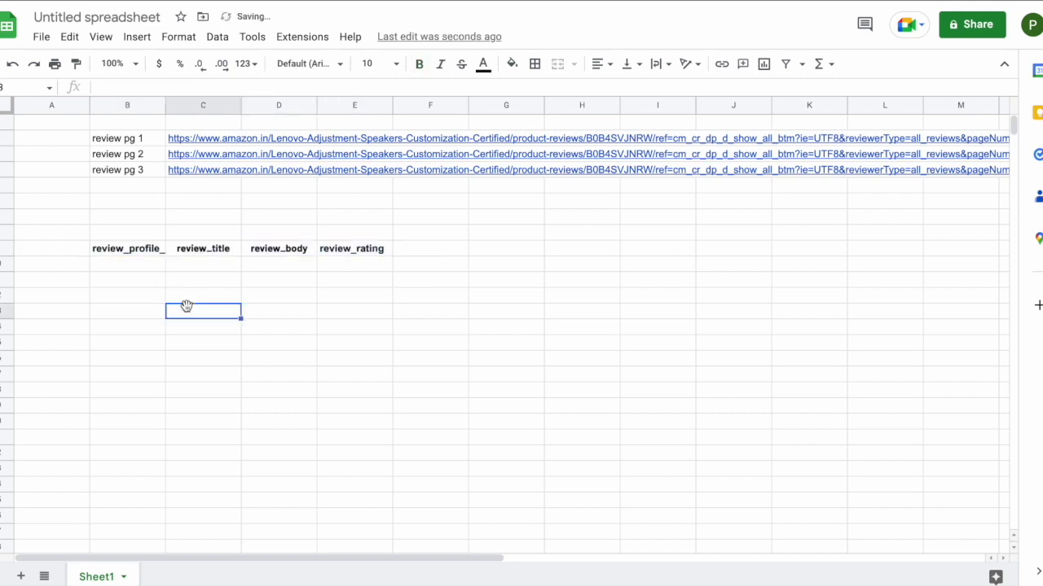
pyautogui.doubleClick(165, 104)
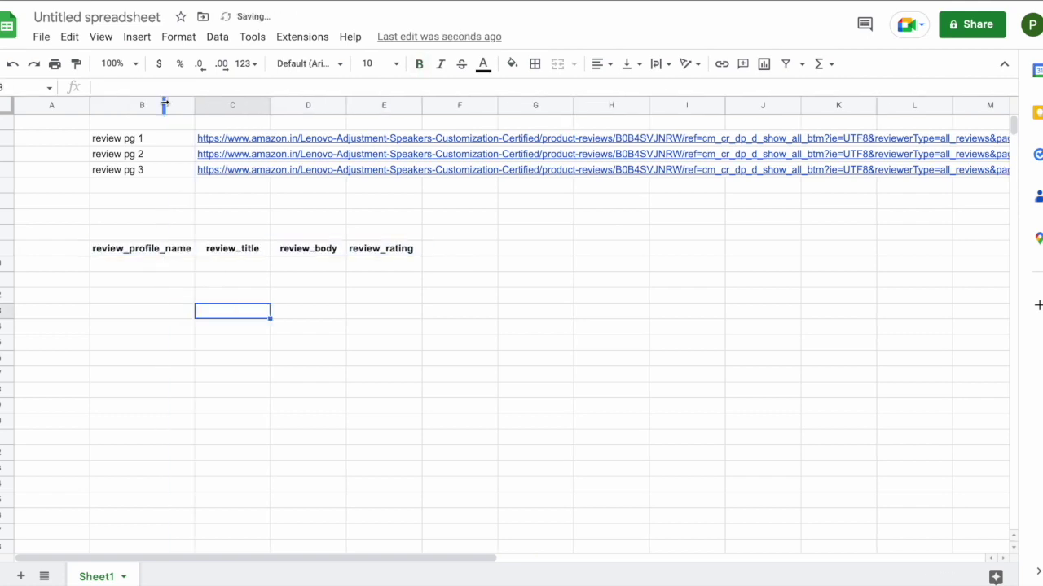
pyautogui.click(151, 252)
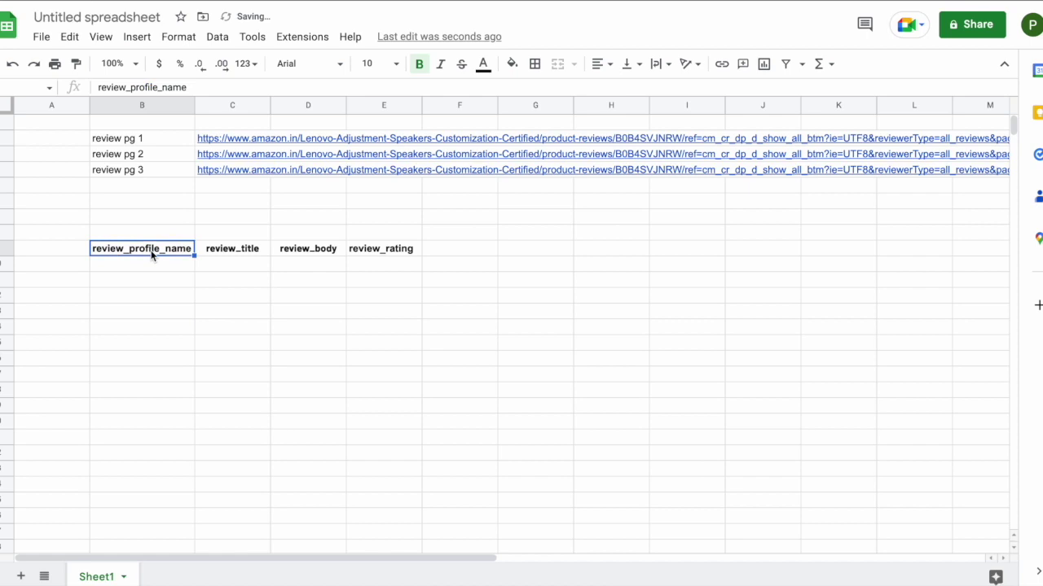
pyautogui.press('Right')
pyautogui.press('Right')
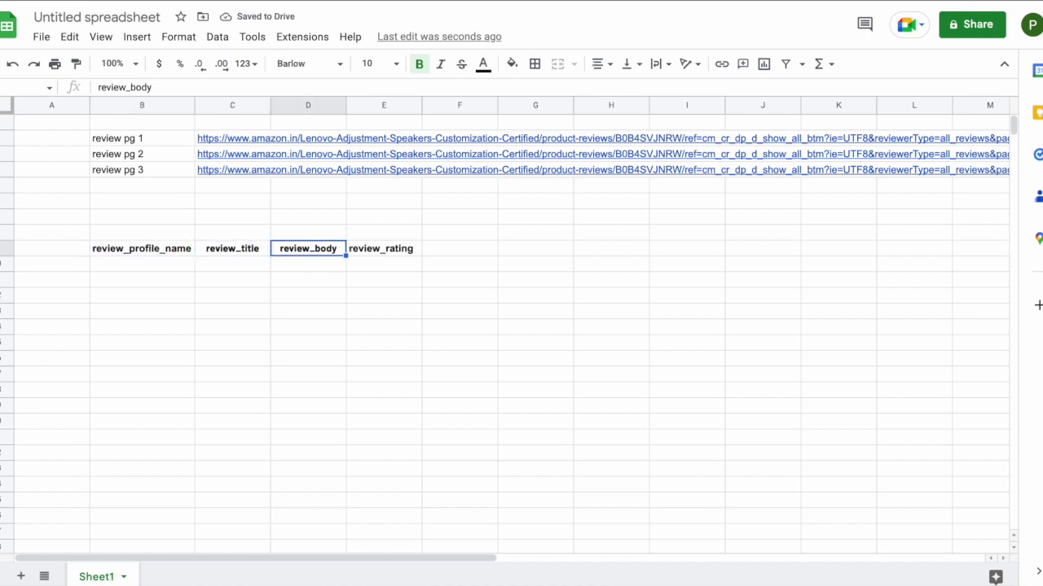
pyautogui.press('Right')
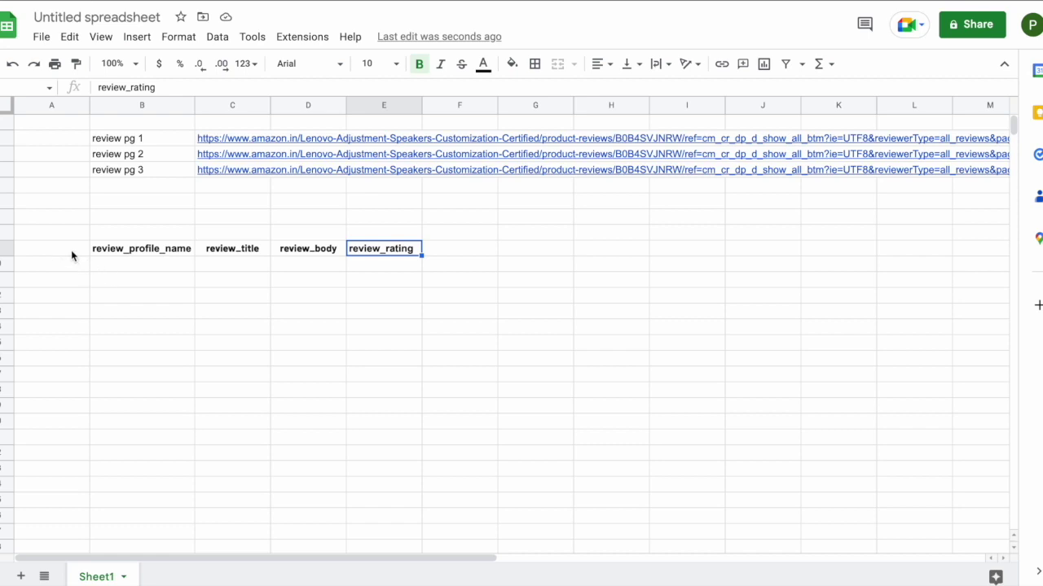
pyautogui.moveTo(98, 249); pyautogui.dragTo(435, 268)
pyautogui.click(258, 283)
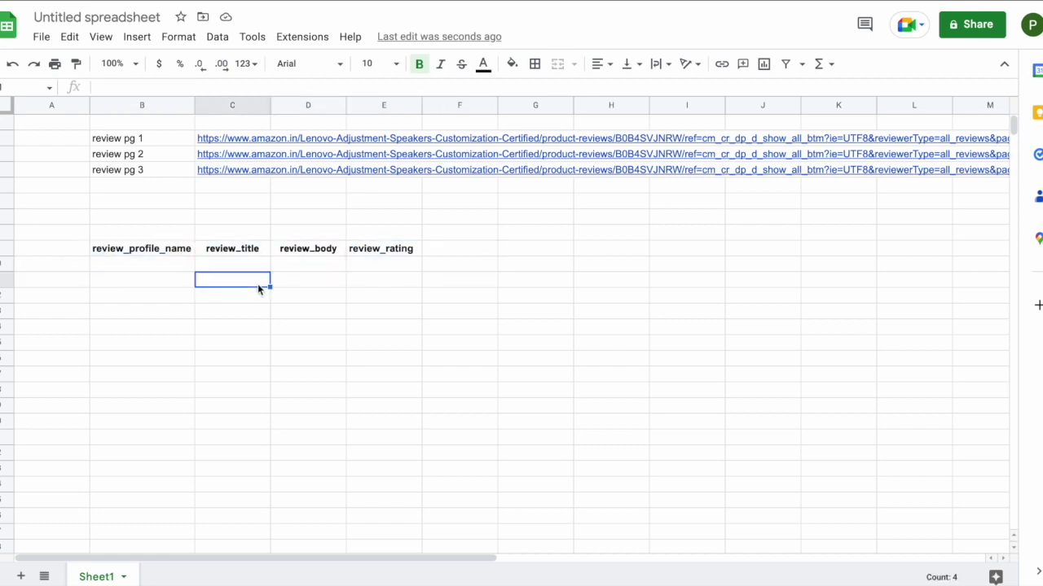
# - Enter =IMPORTFROMWEB(C2:C4, B9:E9) in B10 to load the scraped reviews
pyautogui.click(169, 266)
pyautogui.write('=IMPO')
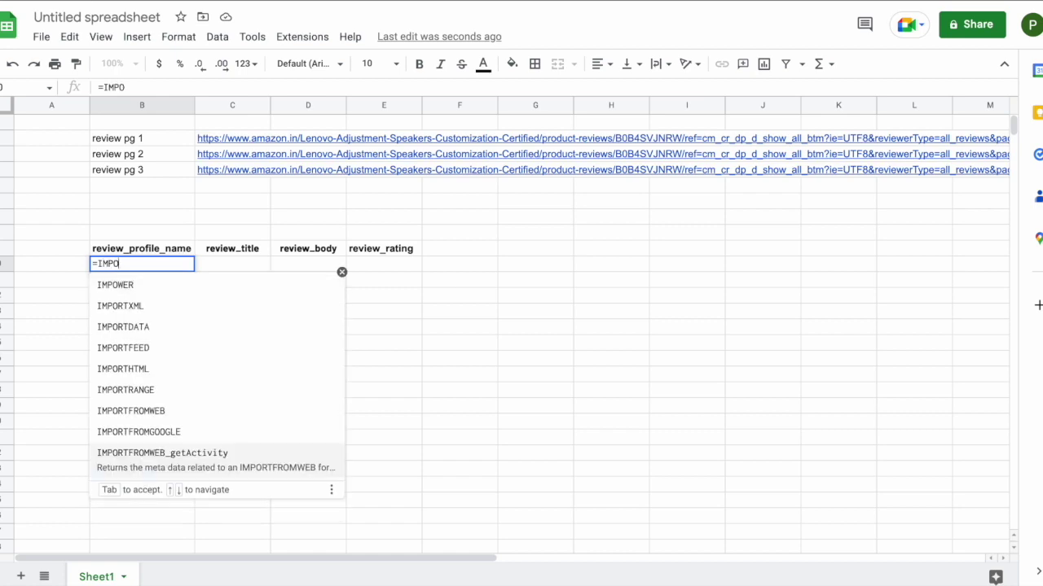
pyautogui.press('Up')
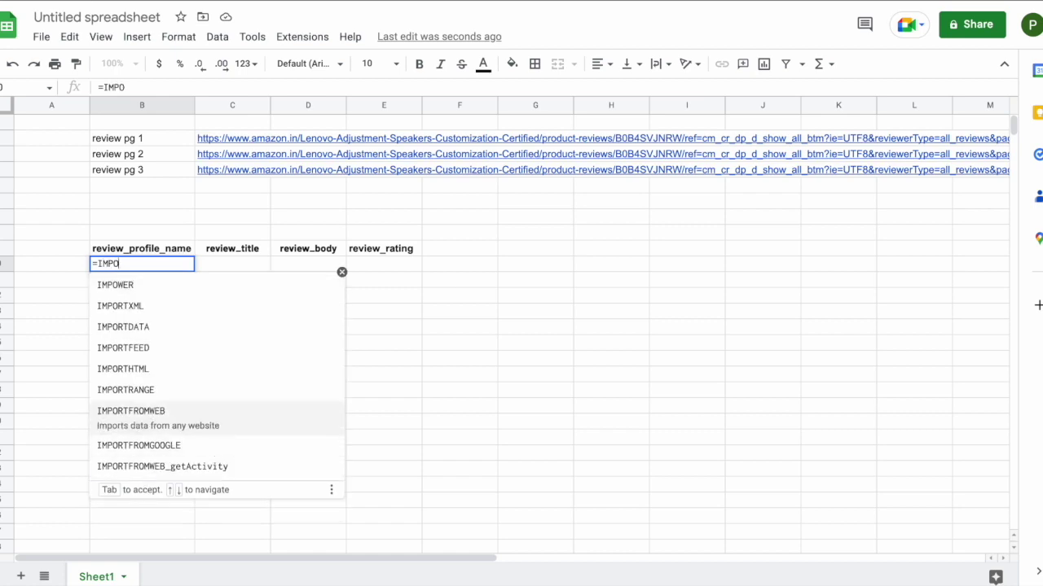
pyautogui.press('Tab')
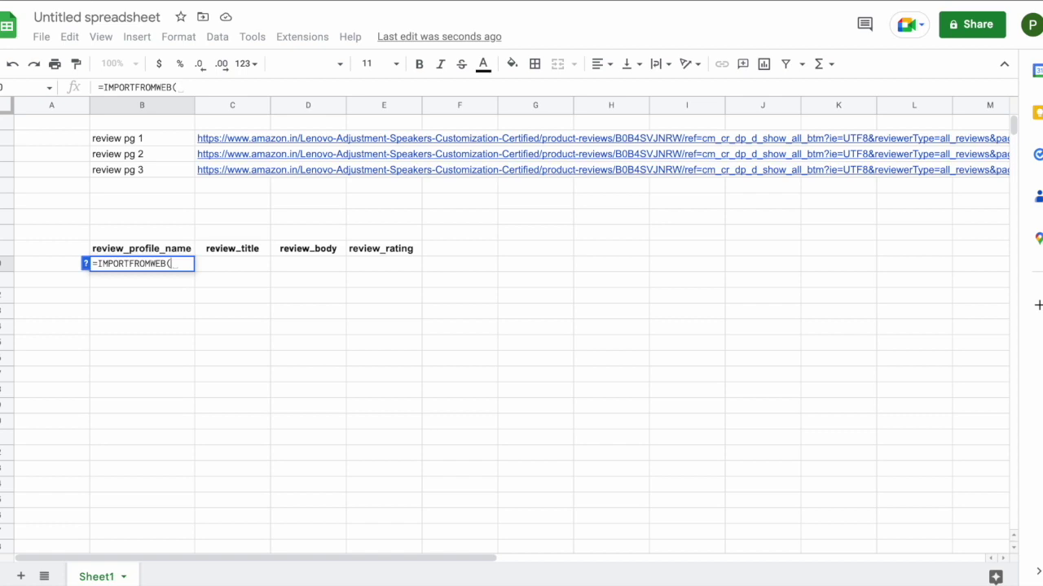
pyautogui.write('C2:')
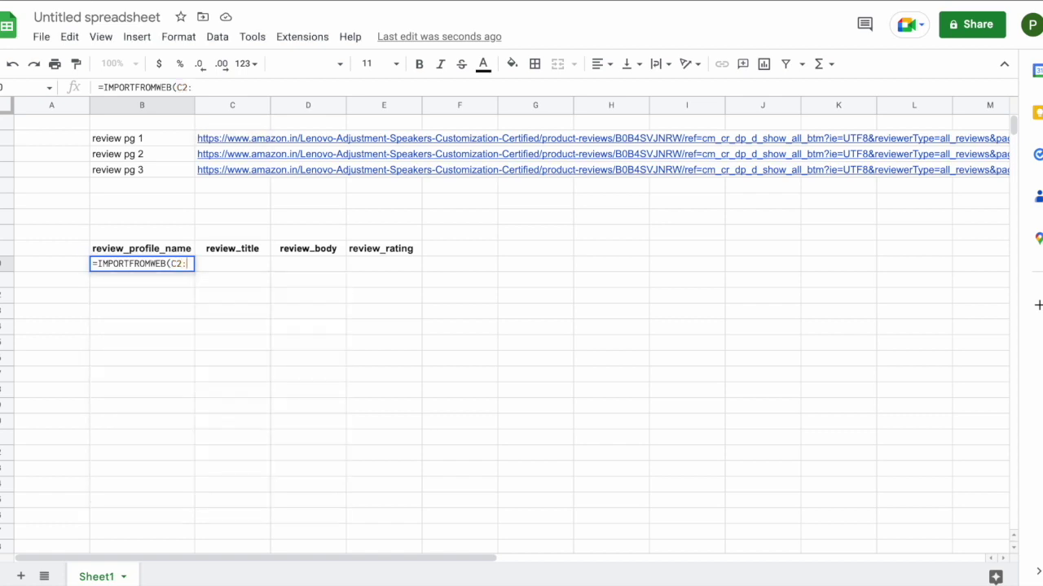
pyautogui.write('C4')
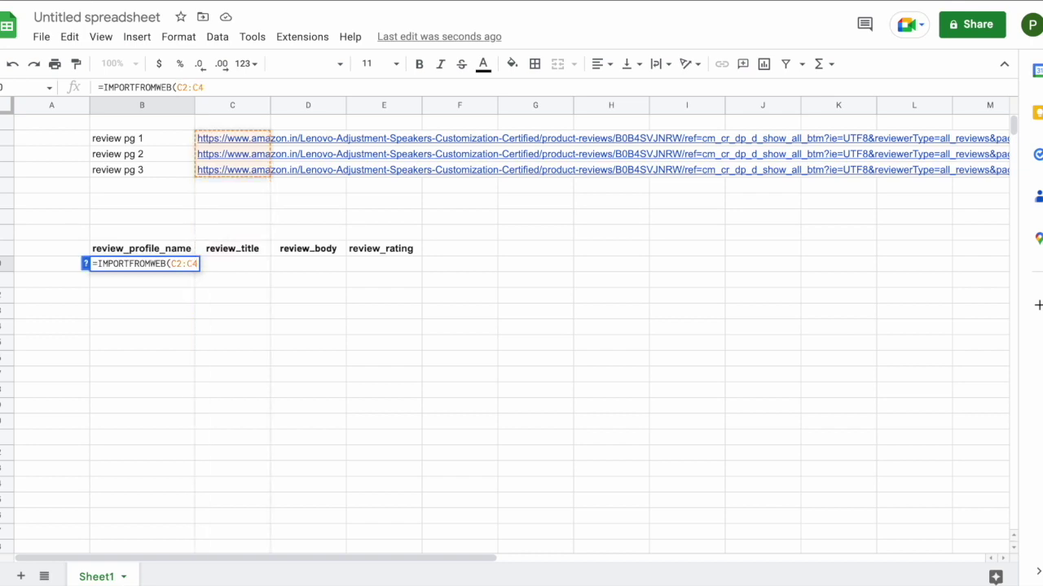
pyautogui.write(', ')
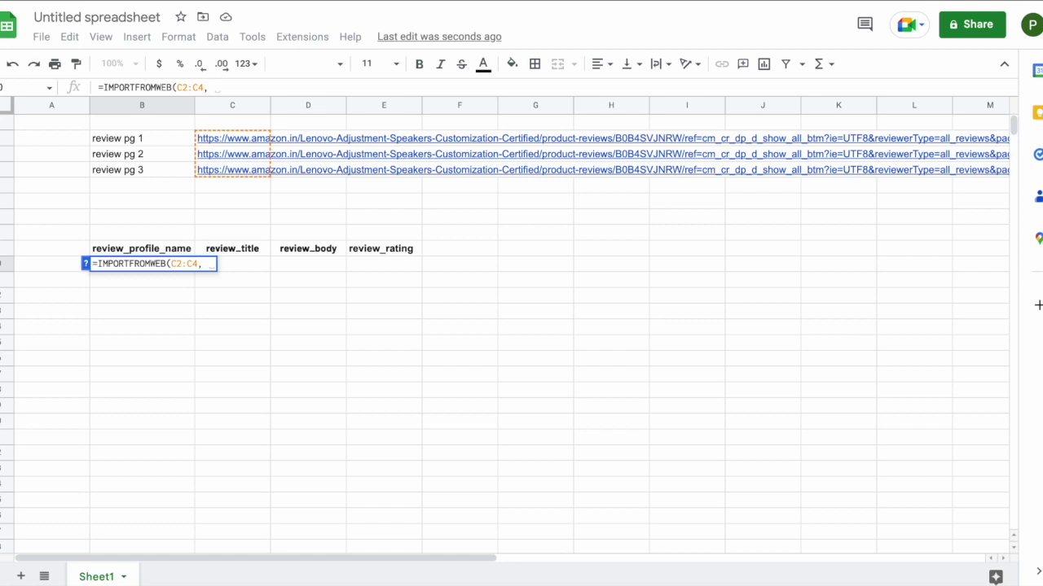
pyautogui.write('B9:E')
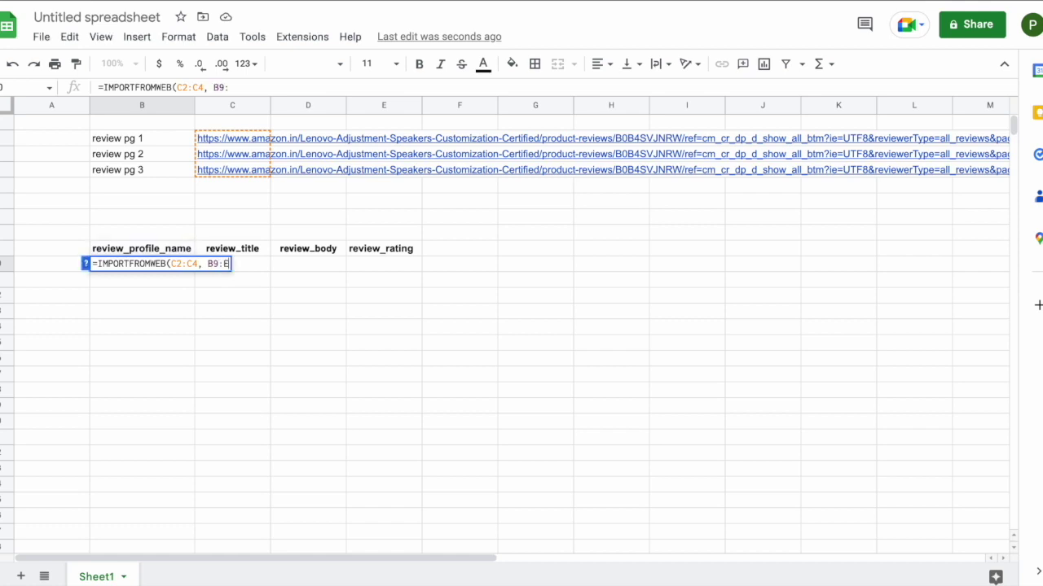
pyautogui.write('9)')
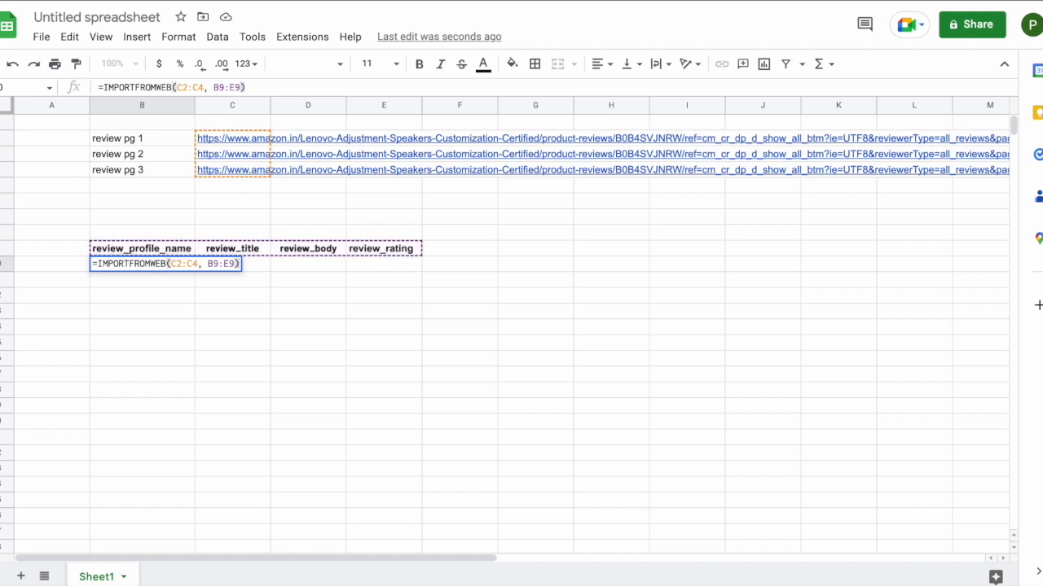
pyautogui.press('Return')
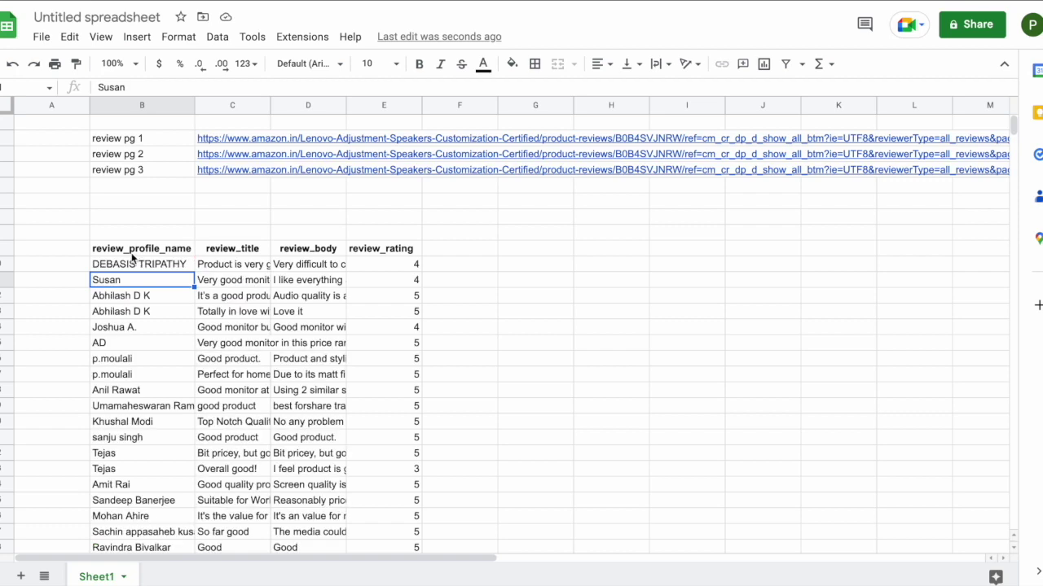
pyautogui.click(105, 264)
pyautogui.keyDown('shift'); pyautogui.click(358, 351); pyautogui.keyUp('shift')
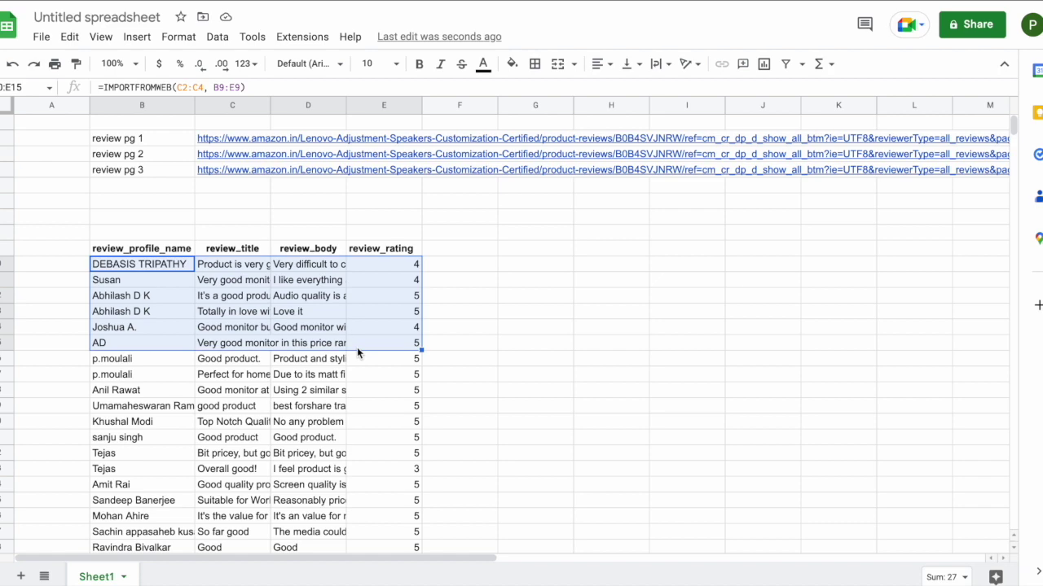
pyautogui.scroll(-15, 358, 351)
# - Resize columns C and D to look over the imported titles, bodies and ratings
pyautogui.scroll(15, 356, 347)
pyautogui.doubleClick(269, 106)
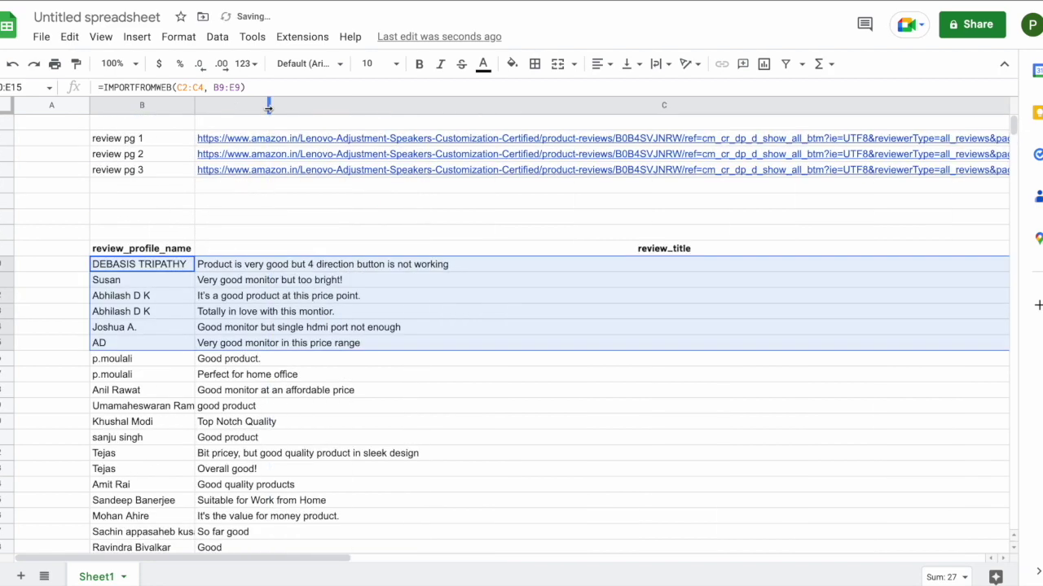
pyautogui.click(315, 279)
pyautogui.moveTo(310, 266); pyautogui.dragTo(308, 522)
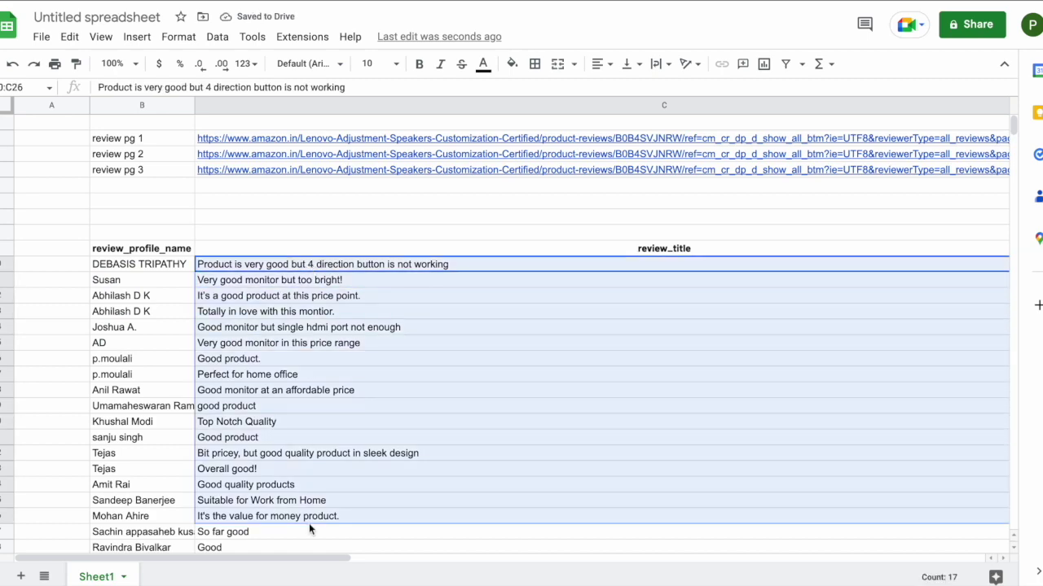
pyautogui.click(139, 270)
pyautogui.moveTo(139, 280); pyautogui.dragTo(156, 404)
pyautogui.hscroll(3, 343, 408)
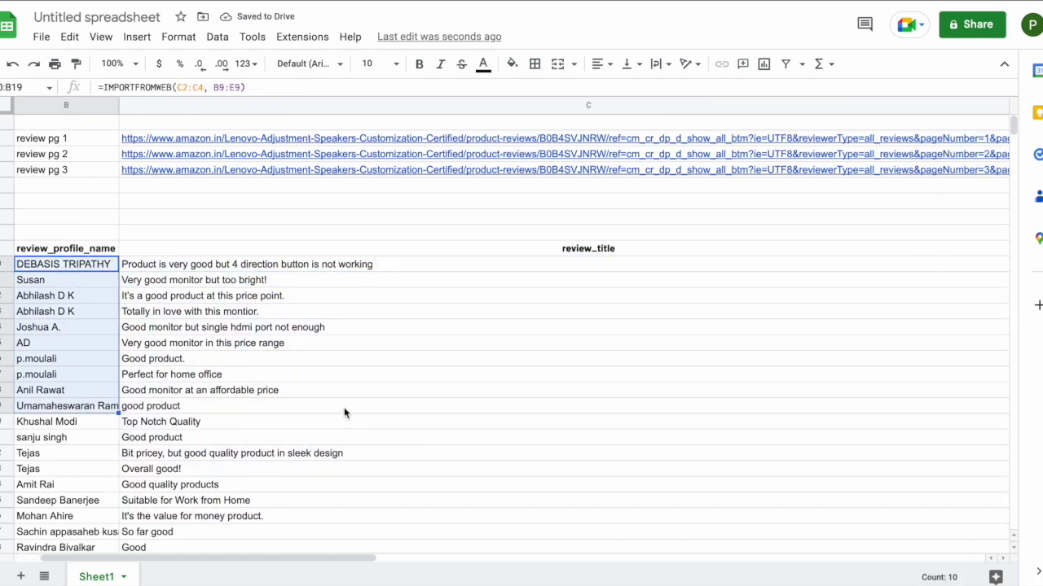
pyautogui.moveTo(951, 106); pyautogui.dragTo(167, 106)
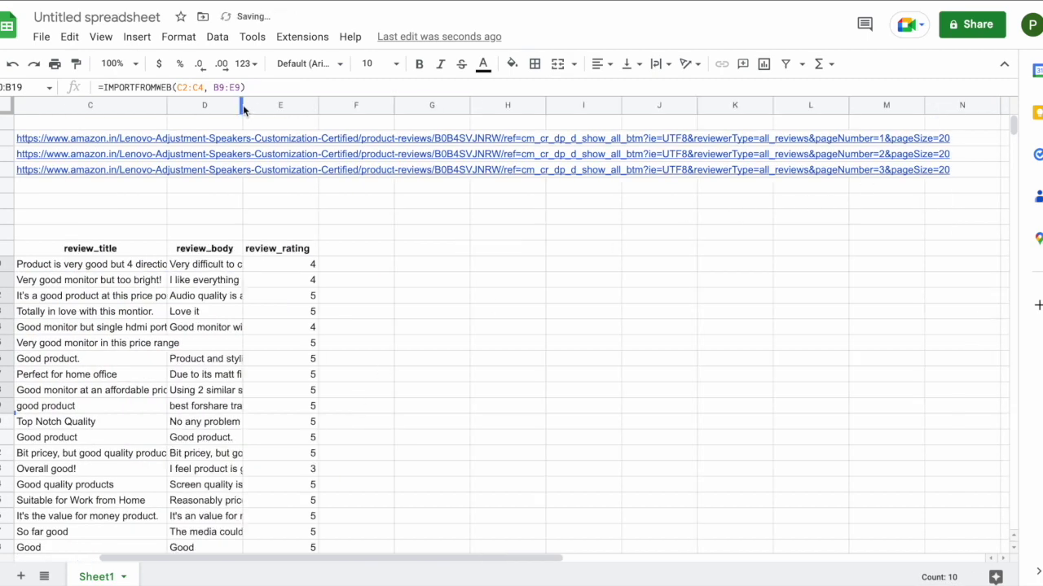
pyautogui.moveTo(242, 104); pyautogui.dragTo(686, 104)
pyautogui.moveTo(371, 267); pyautogui.dragTo(370, 425)
pyautogui.moveTo(736, 266); pyautogui.dragTo(731, 419)
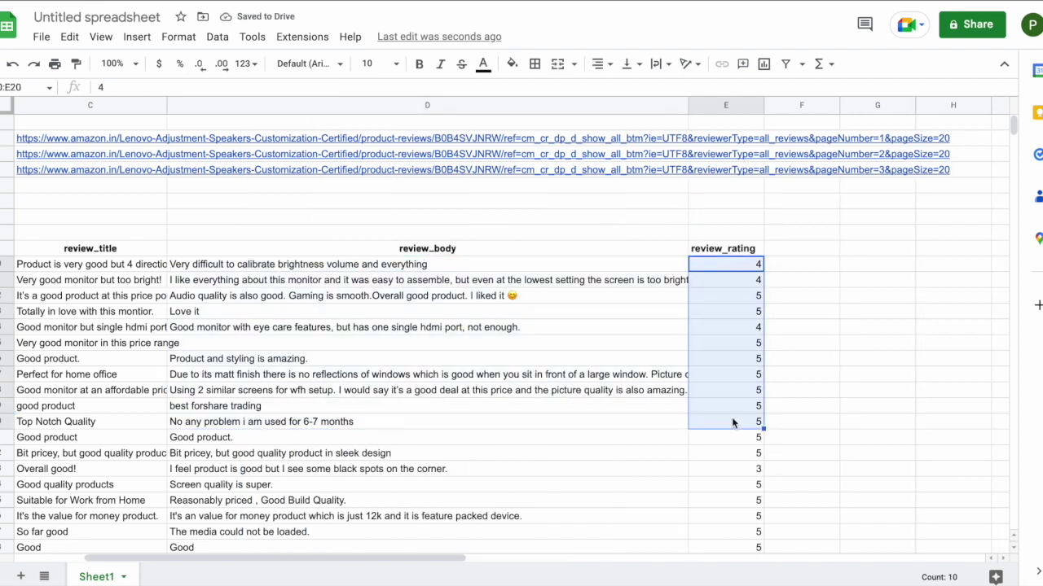
pyautogui.moveTo(691, 113); pyautogui.dragTo(458, 108)
pyautogui.hscroll(-2, 383, 280)
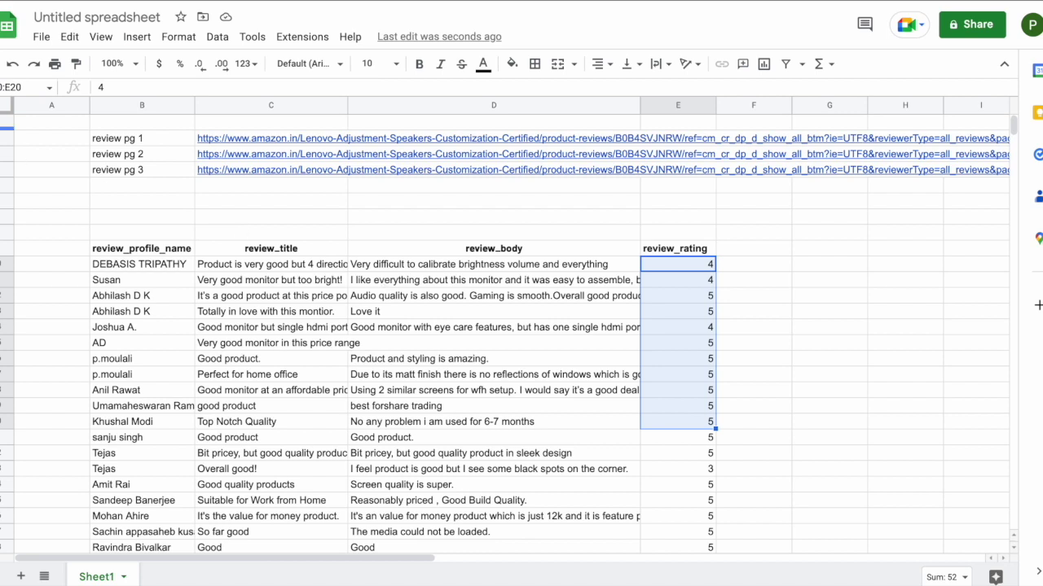
# - Enter 100 in cell A1
pyautogui.moveTo(102, 140); pyautogui.dragTo(302, 186)
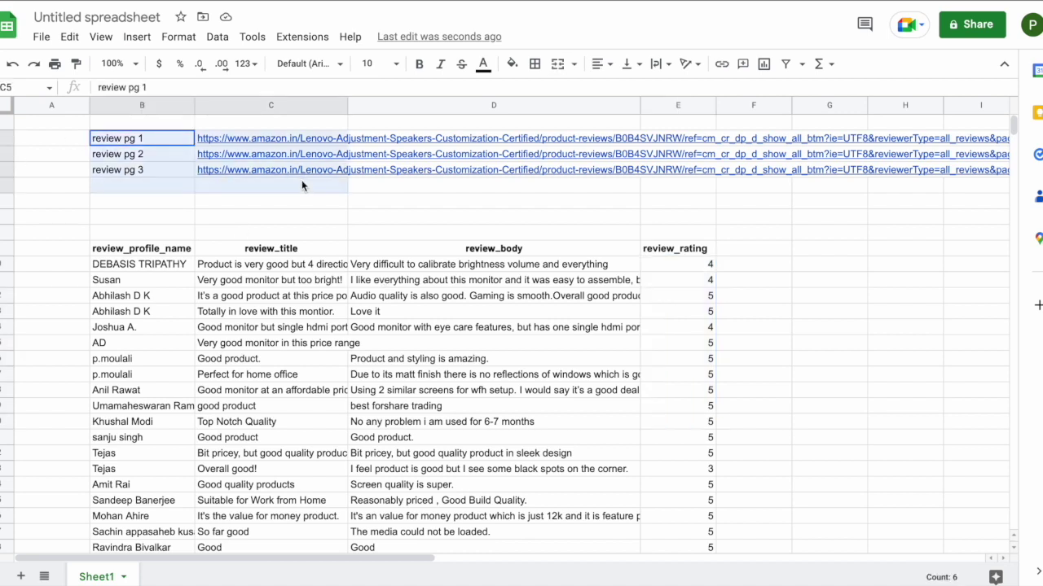
pyautogui.click(301, 184)
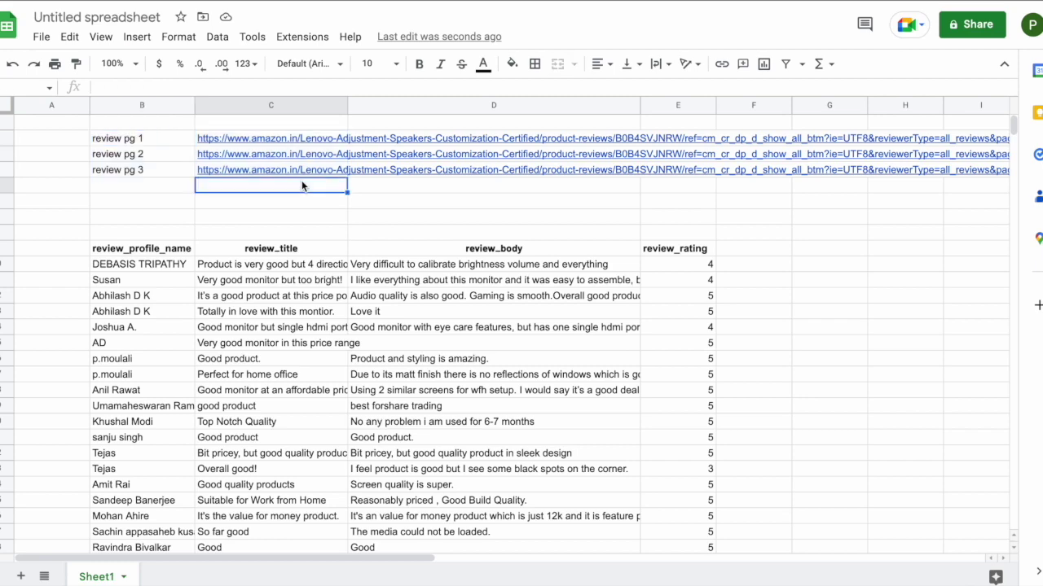
pyautogui.hscroll(4, 302, 185)
pyautogui.hscroll(-4, 301, 180)
pyautogui.click(52, 119)
pyautogui.write('100')
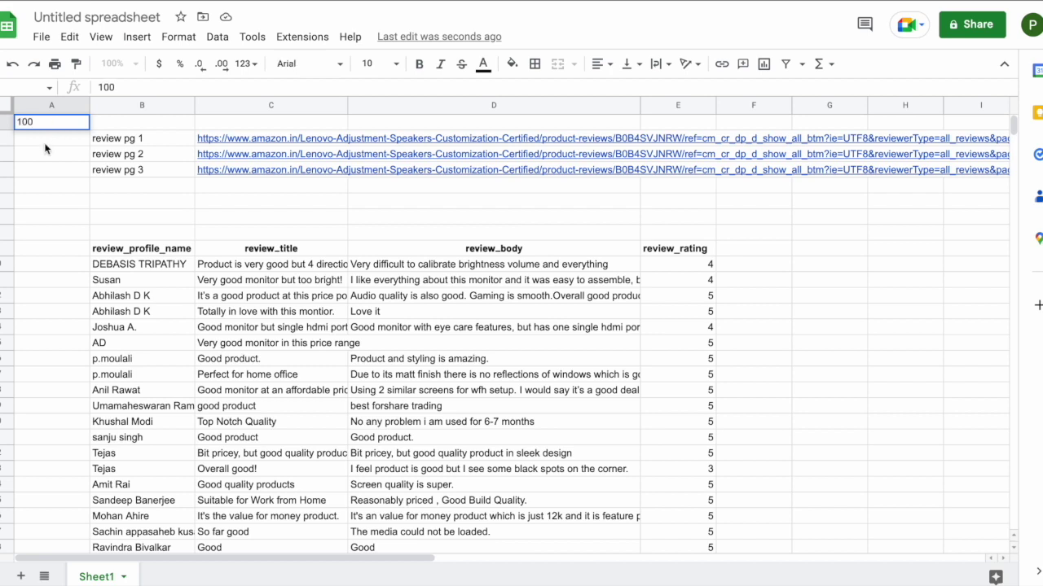
pyautogui.press('Return')
# - Check the review page links and the header row with the first imported reviews
pyautogui.moveTo(144, 138); pyautogui.dragTo(283, 198)
pyautogui.hscroll(3, 282, 193)
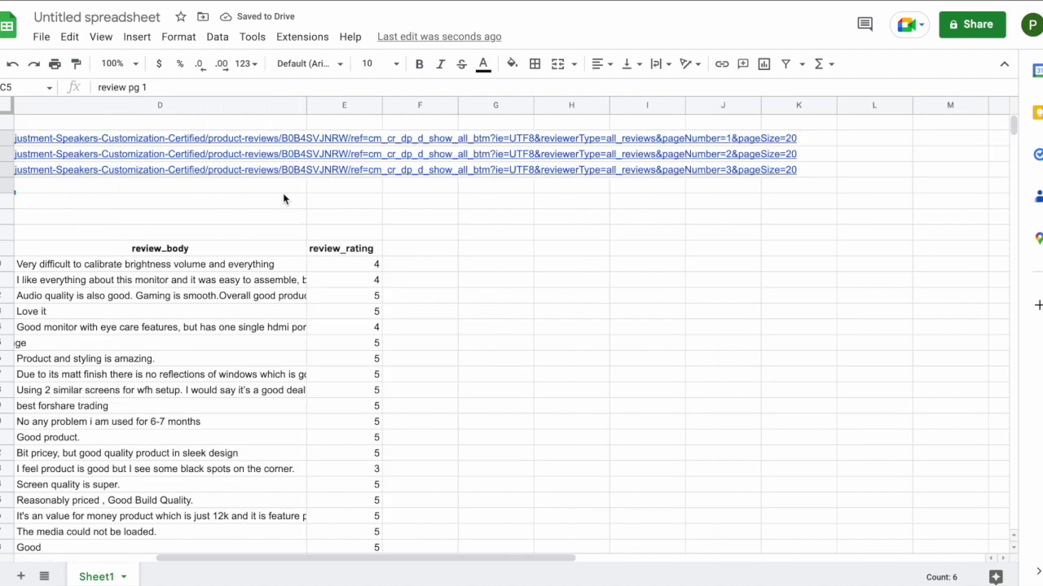
pyautogui.moveTo(661, 142)
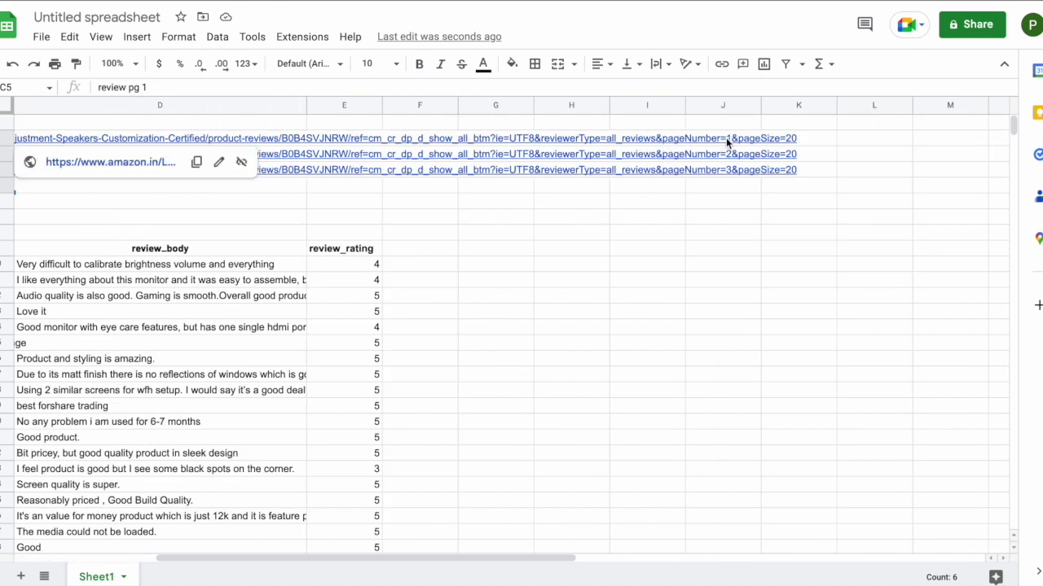
pyautogui.hscroll(-3, 575, 243)
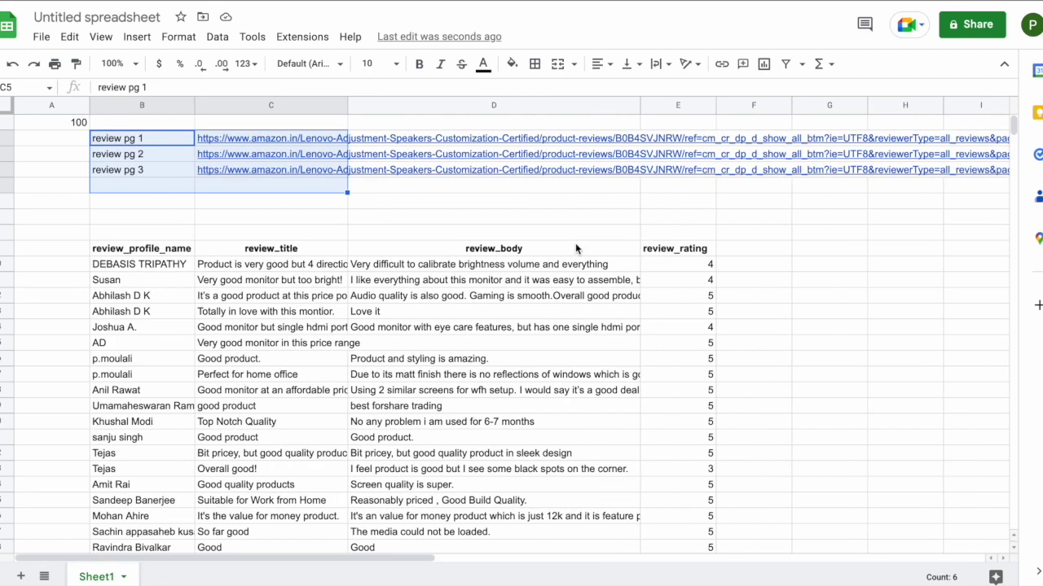
pyautogui.click(69, 121)
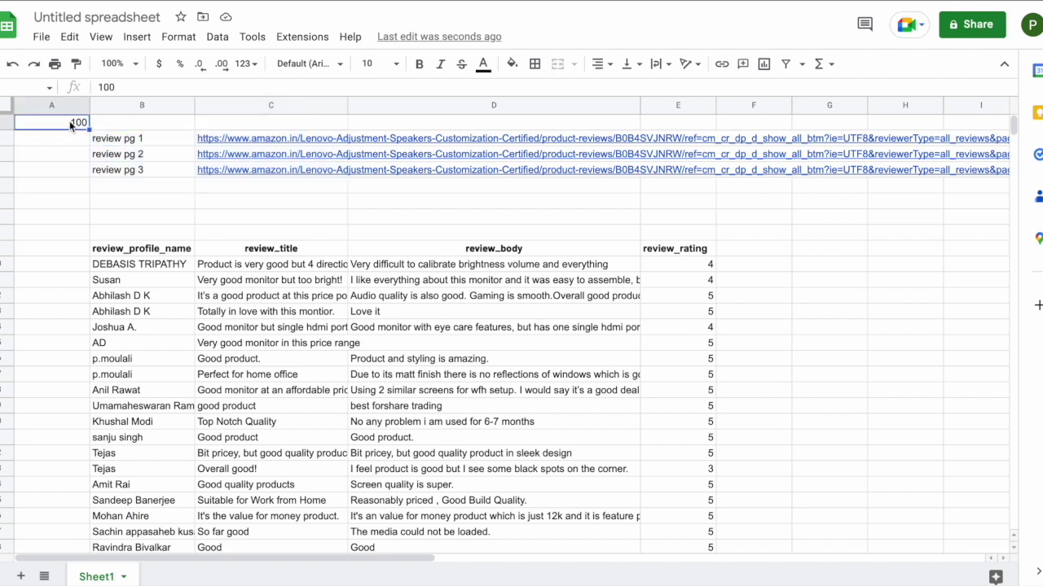
pyautogui.scroll(-1, 138, 221)
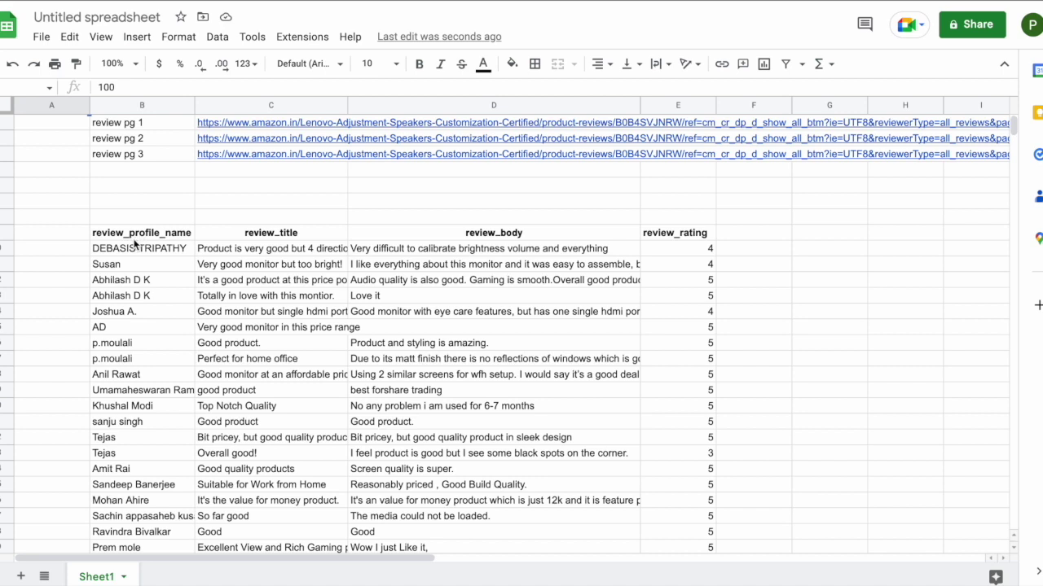
pyautogui.moveTo(137, 236); pyautogui.dragTo(607, 269)
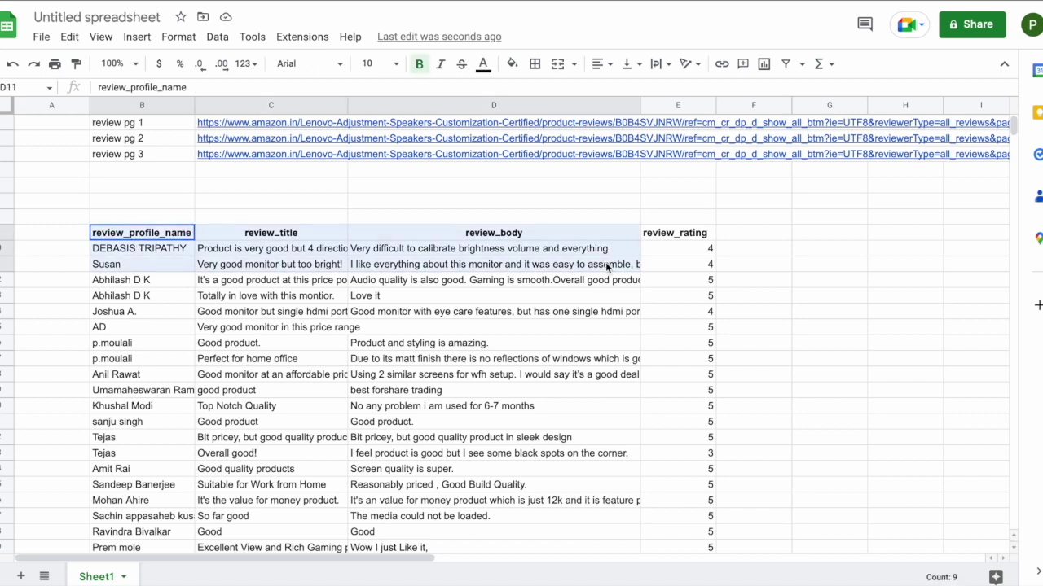
# - Enter a bold 'Sentiment' heading in column F beside review_rating
pyautogui.doubleClick(740, 229)
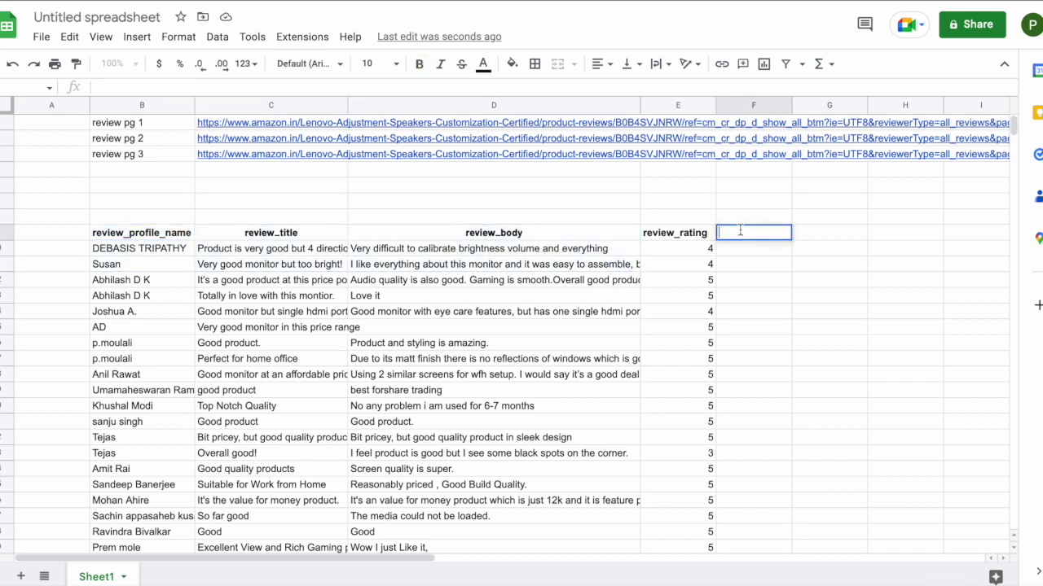
pyautogui.write('Sentiment')
pyautogui.hotkey('ctrl', 'b')
pyautogui.press('Return')
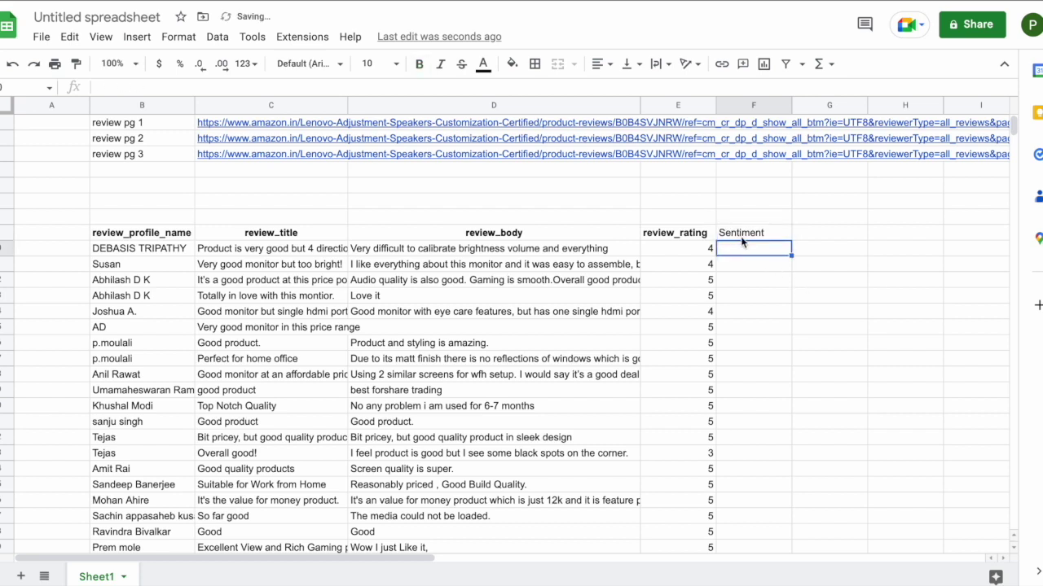
pyautogui.click(741, 239)
pyautogui.hotkey('ctrl', 'b')
# - Select the review bodies and the matching Sentiment cells beside them
pyautogui.click(743, 251)
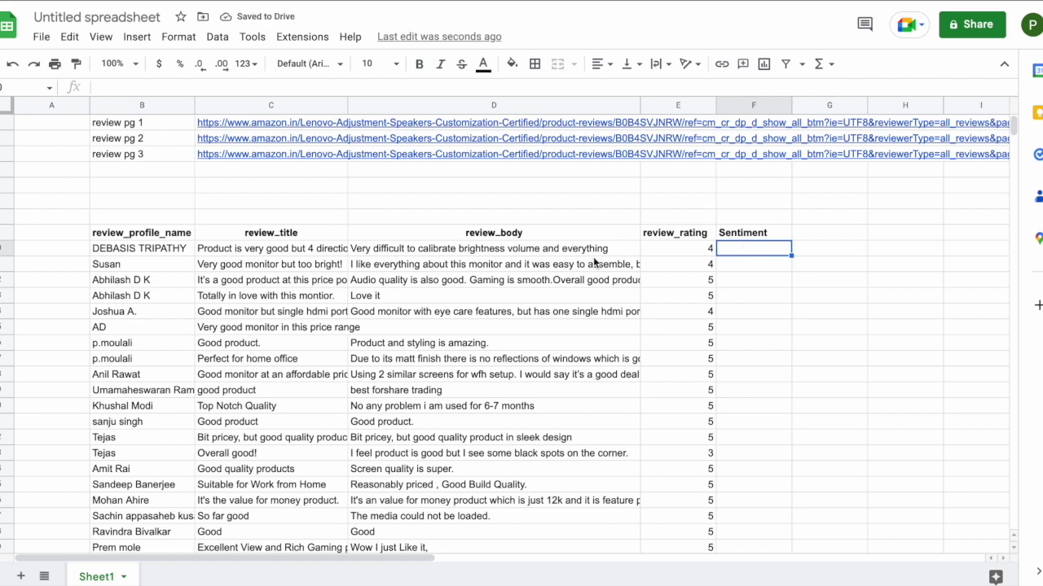
pyautogui.click(513, 251)
pyautogui.moveTo(512, 277); pyautogui.dragTo(516, 467)
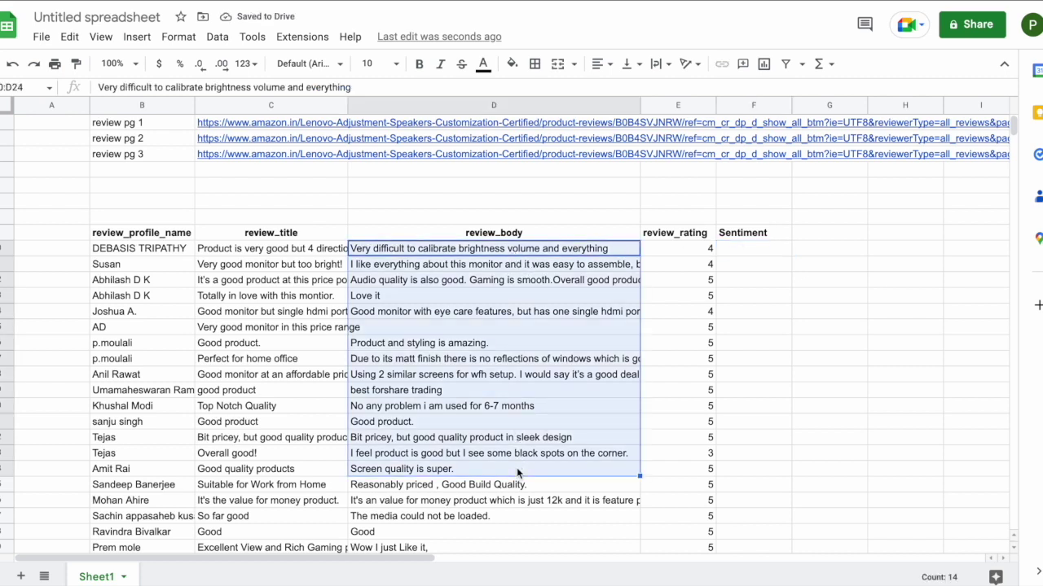
pyautogui.moveTo(732, 249); pyautogui.dragTo(741, 492)
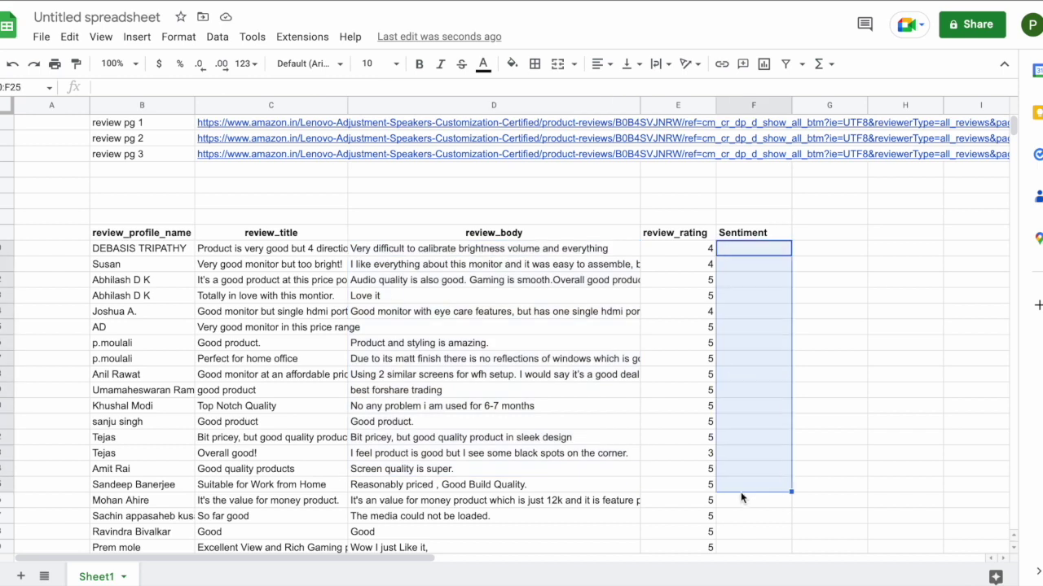
# - Look through the Data and Tools menus, then open Apps Script from Extensions
pyautogui.click(218, 38)
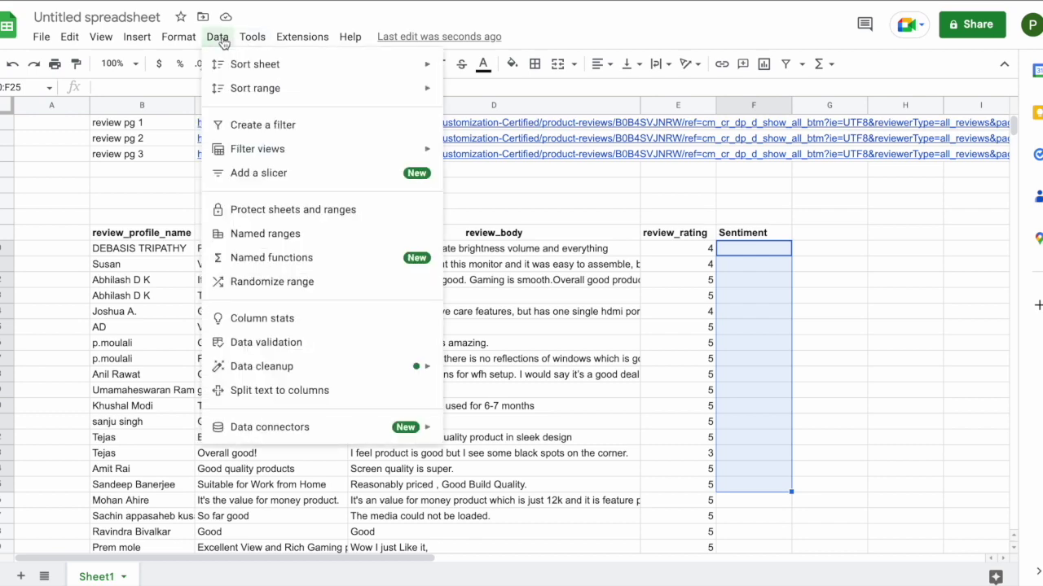
pyautogui.click(253, 39)
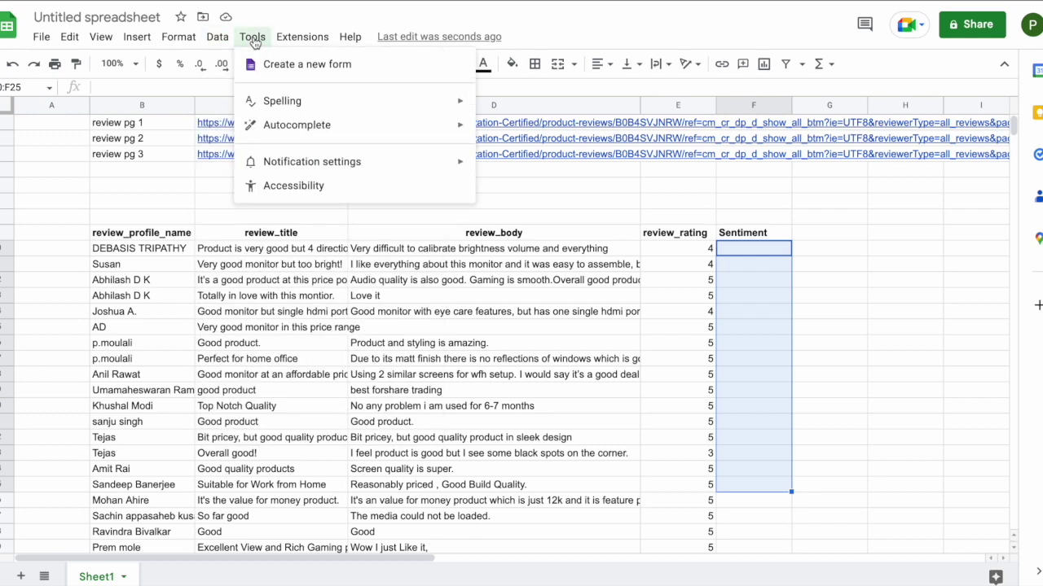
pyautogui.click(301, 38)
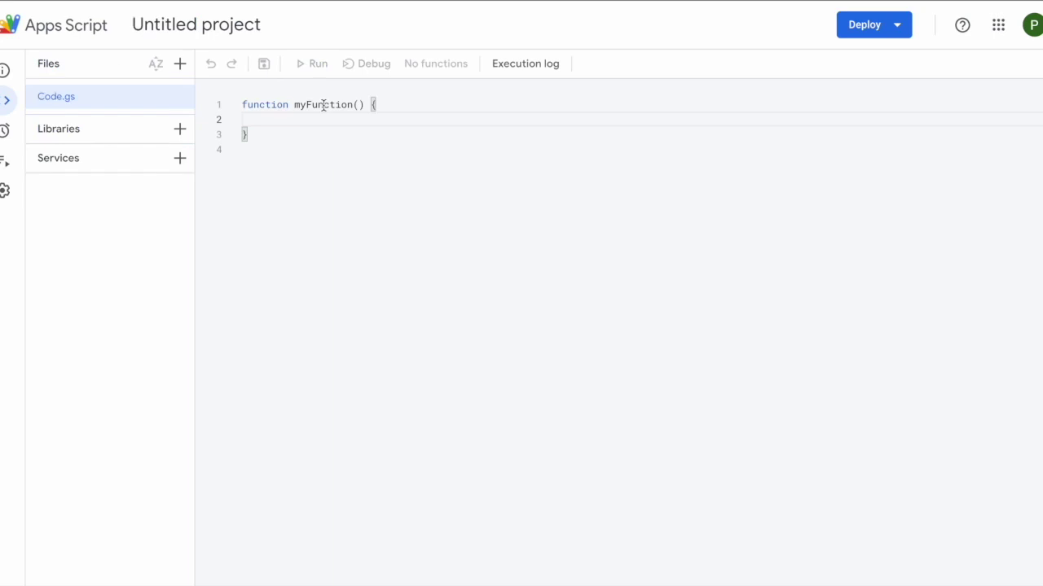
# - Empty Code.gs of its starter myFunction code and go to the gpt3-in-your-sheets.js gist
pyautogui.hotkey('ctrl', 'a')
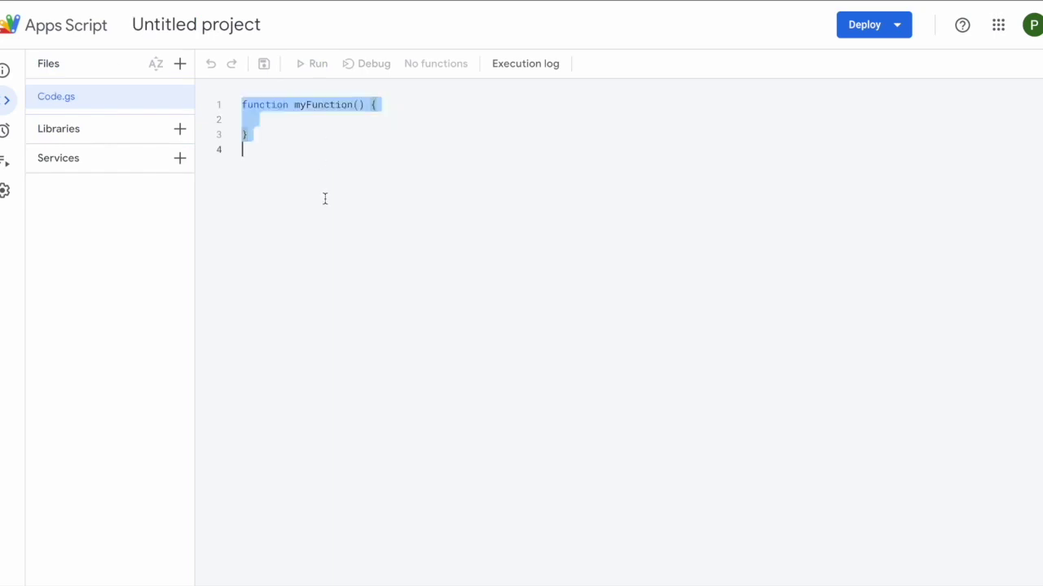
pyautogui.press('Delete')
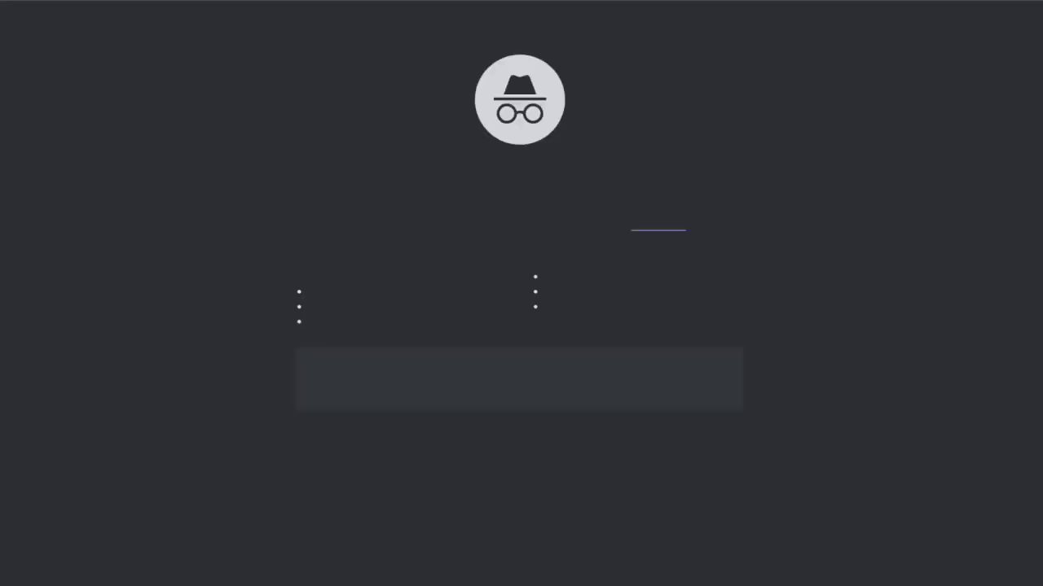
pyautogui.hotkey('ctrl', 'v')
pyautogui.press('Return')
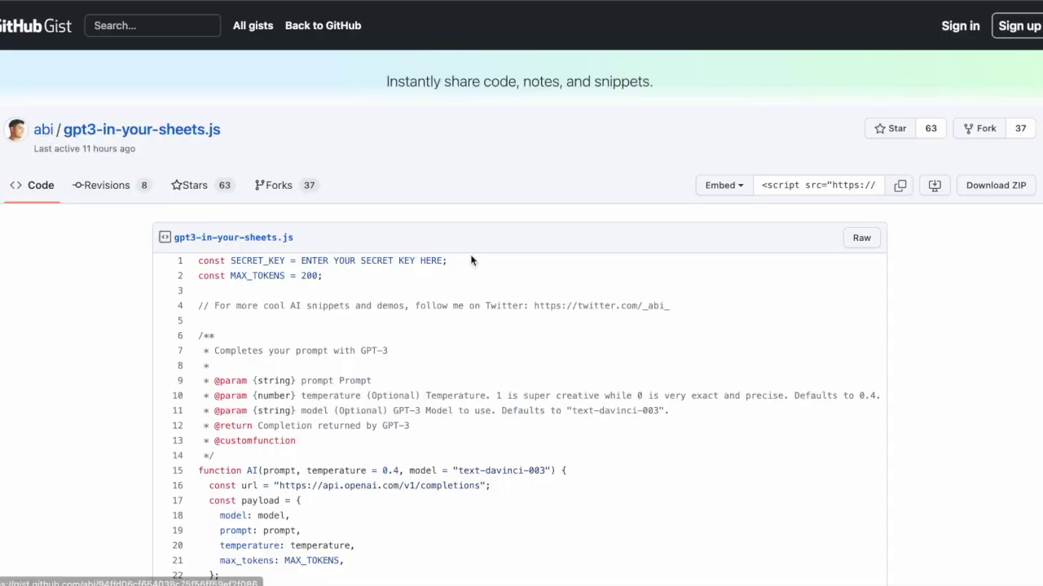
# - Show the gpt3-in-your-sheets.js gist as raw text and select the whole script to copy
pyautogui.click(860, 237)
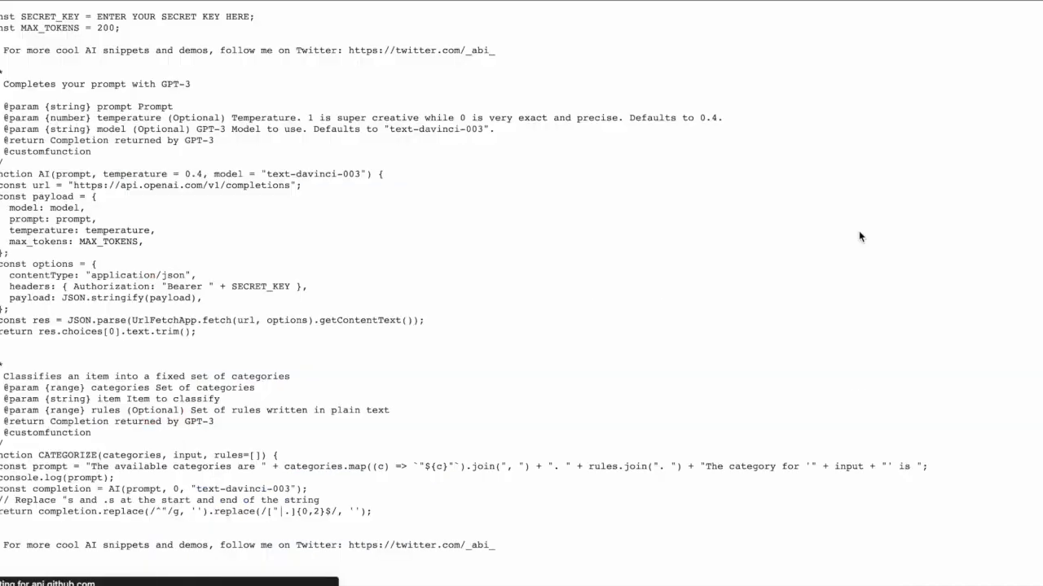
pyautogui.hotkey('ctrl', 'a')
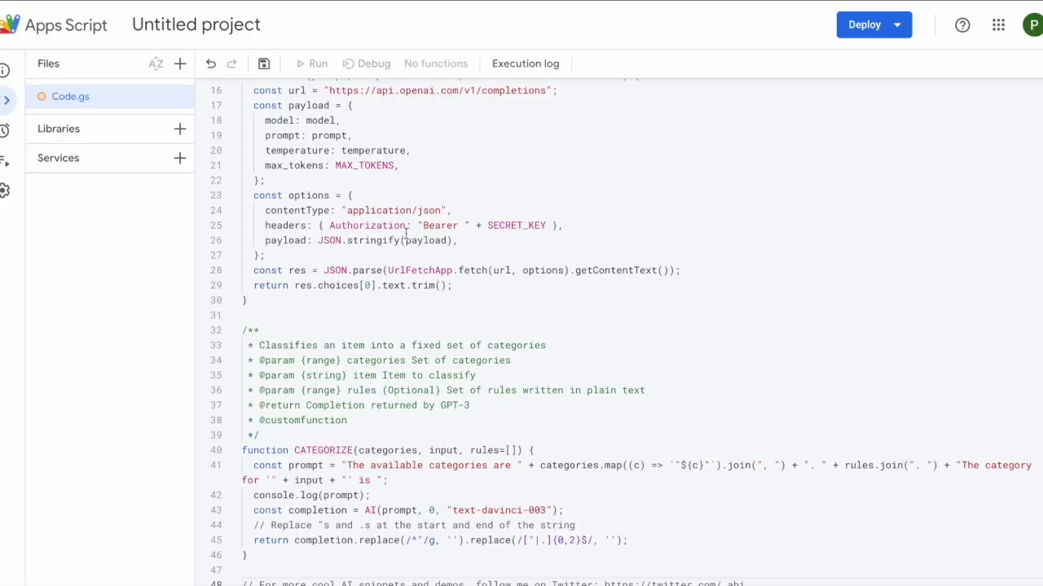
pyautogui.scroll(3, 406, 234)
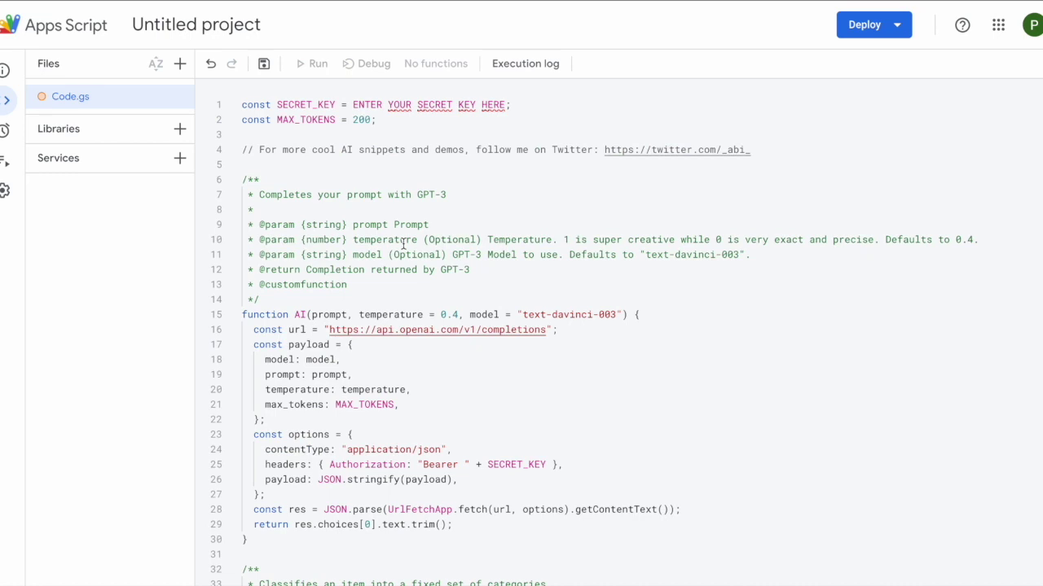
# - Replace the ENTER YOUR SECRET KEY HERE placeholder with the quoted OpenAI API key
pyautogui.click(268, 313)
pyautogui.keyDown('shift'); pyautogui.click(498, 544); pyautogui.keyUp('shift')
pyautogui.click(498, 545)
pyautogui.click(288, 105)
pyautogui.keyDown('shift'); pyautogui.click(551, 109); pyautogui.keyUp('shift')
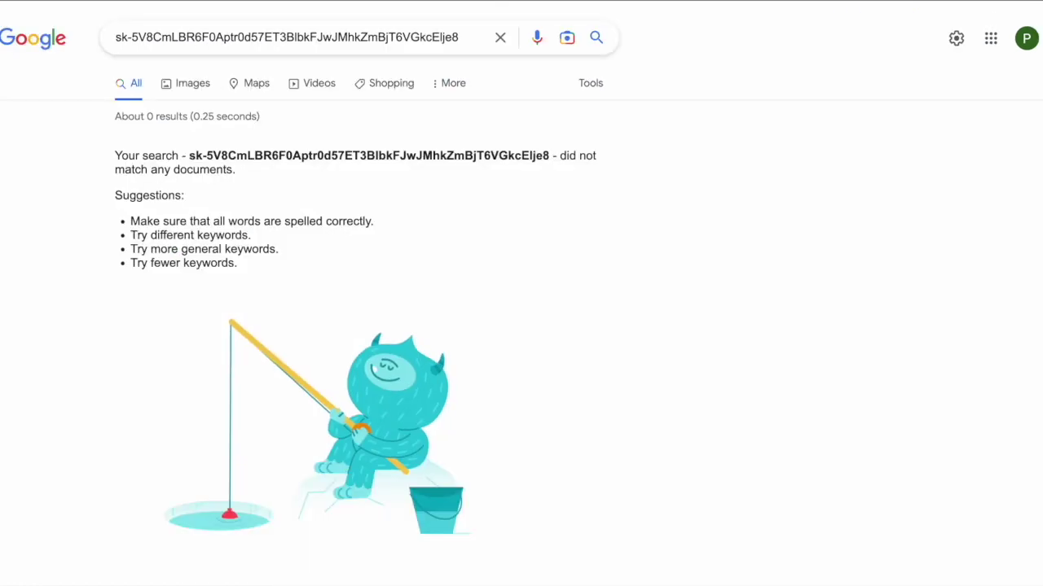
pyautogui.doubleClick(446, 38)
pyautogui.hotkey('ctrl', 'c')
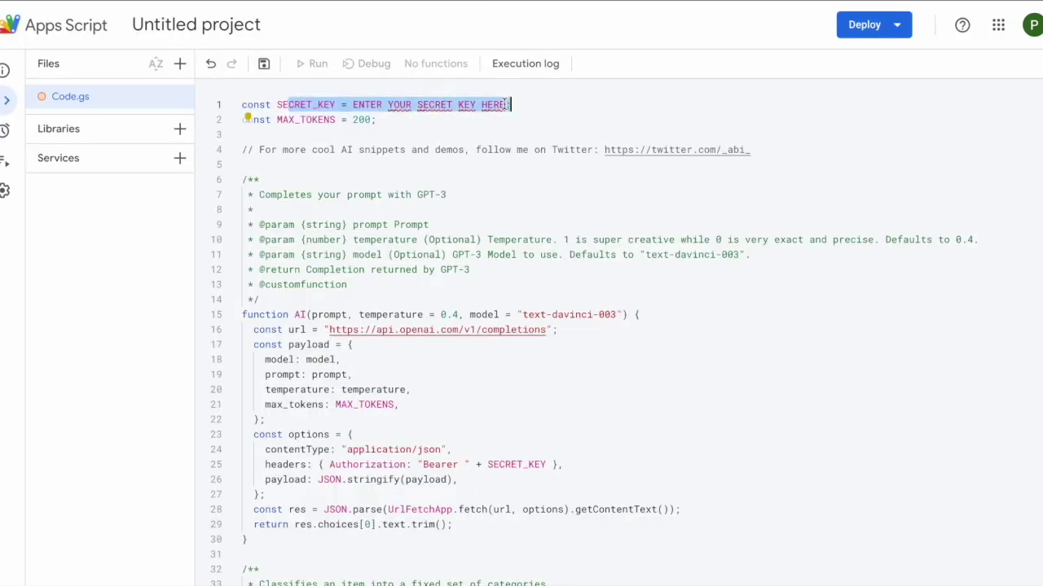
pyautogui.moveTo(507, 104); pyautogui.dragTo(353, 105)
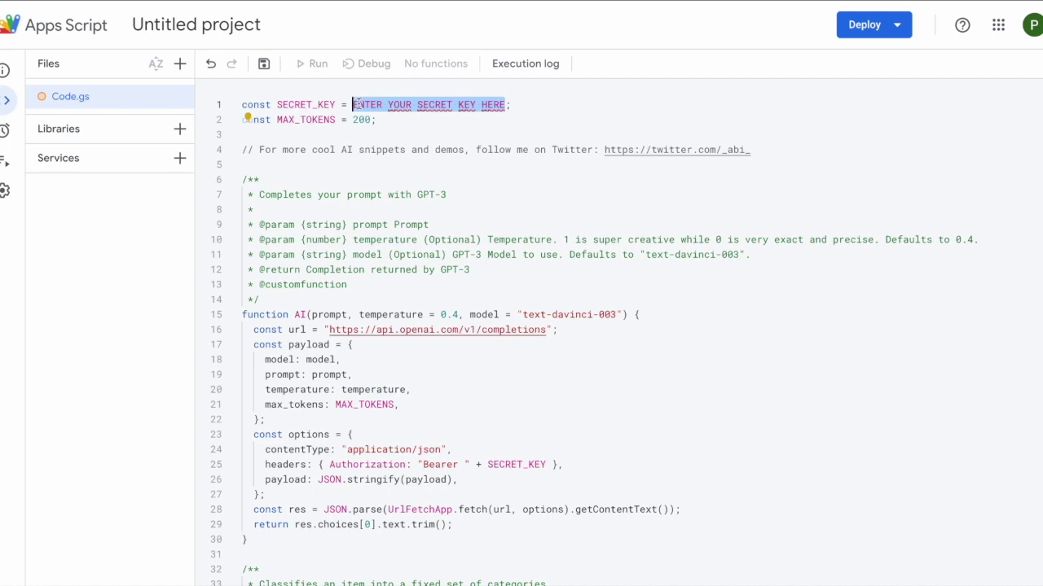
pyautogui.write('"')
pyautogui.hotkey('ctrl', 'v')
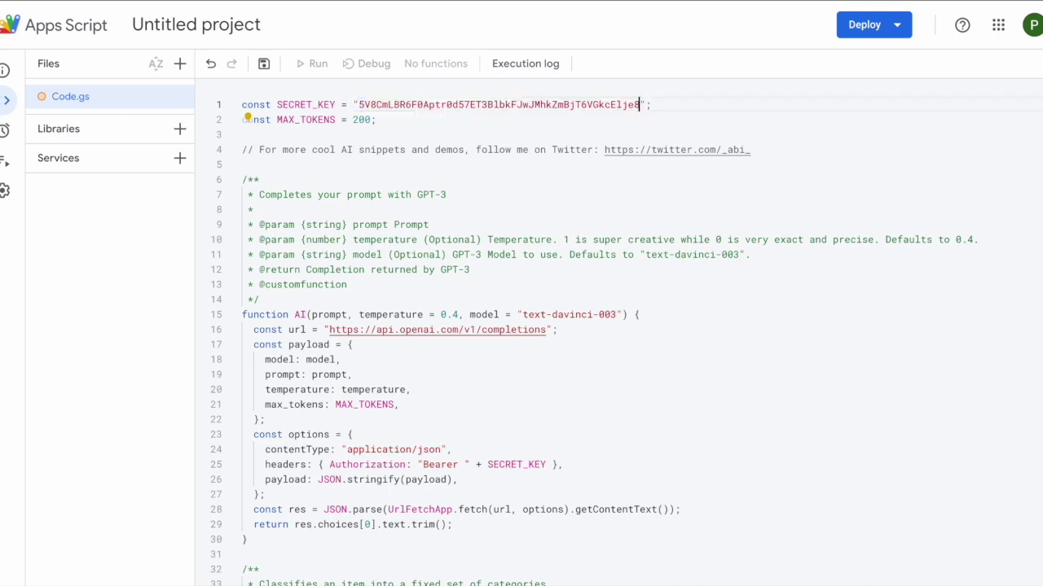
pyautogui.doubleClick(369, 120)
pyautogui.write('80')
pyautogui.moveTo(353, 298); pyautogui.dragTo(242, 179)
pyautogui.press('BackSpace')
pyautogui.press('BackSpace')
pyautogui.moveTo(243, 419); pyautogui.dragTo(355, 539)
pyautogui.press('BackSpace')
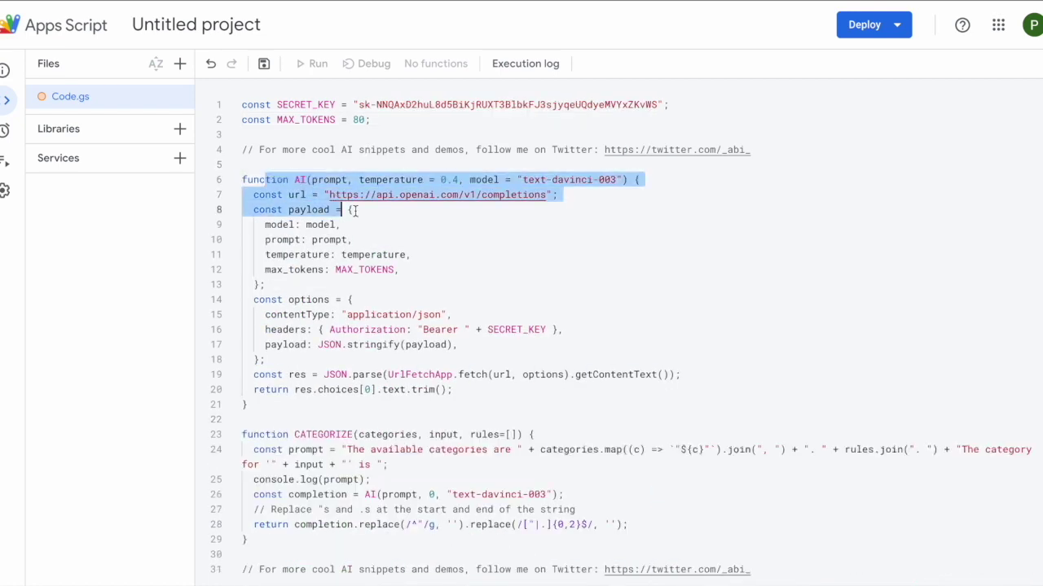
pyautogui.moveTo(355, 210); pyautogui.dragTo(457, 390)
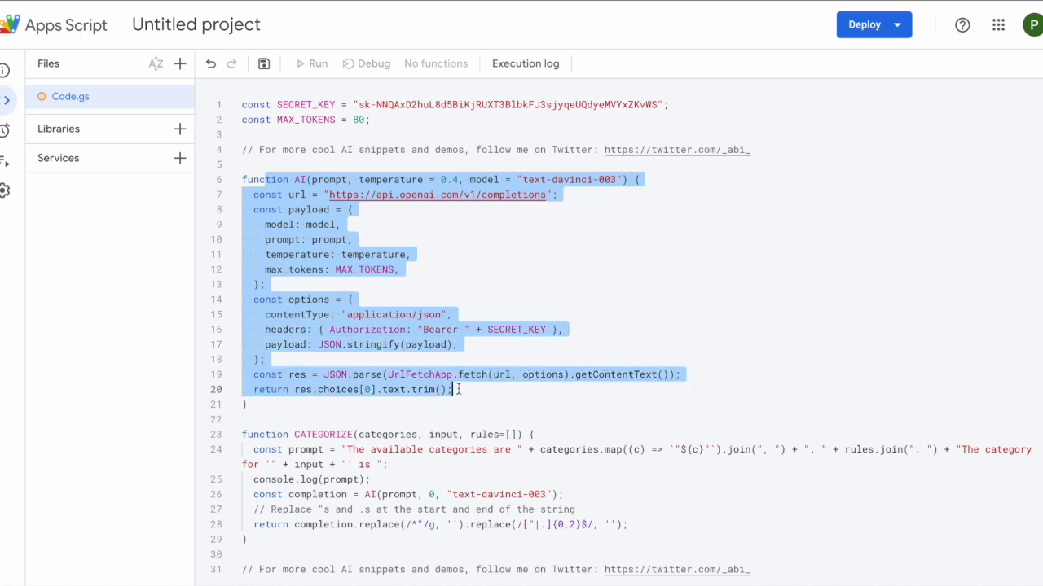
pyautogui.click(457, 390)
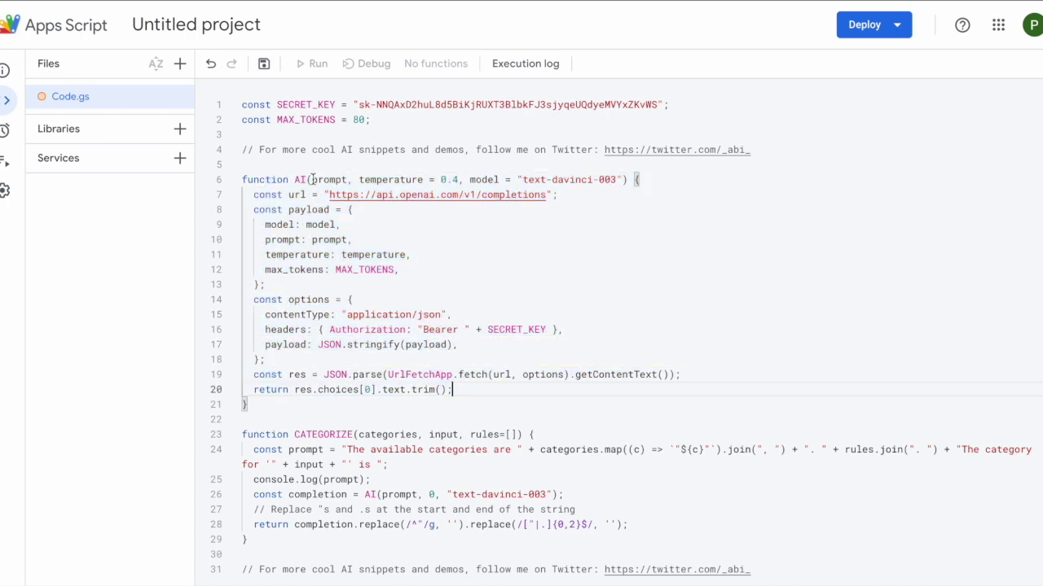
pyautogui.moveTo(310, 180); pyautogui.dragTo(523, 179)
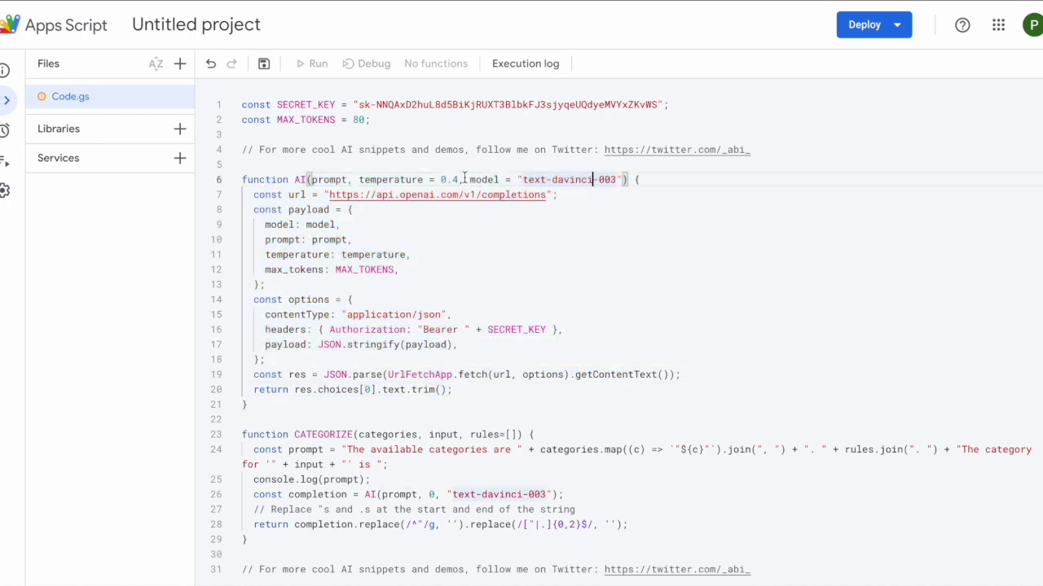
pyautogui.doubleClick(327, 178)
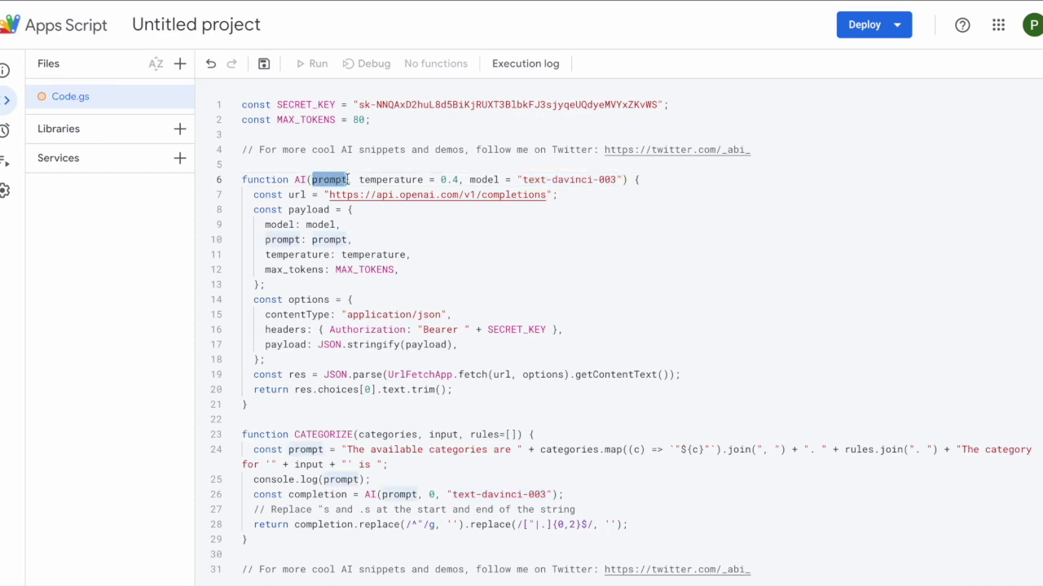
pyautogui.moveTo(356, 179); pyautogui.dragTo(464, 180)
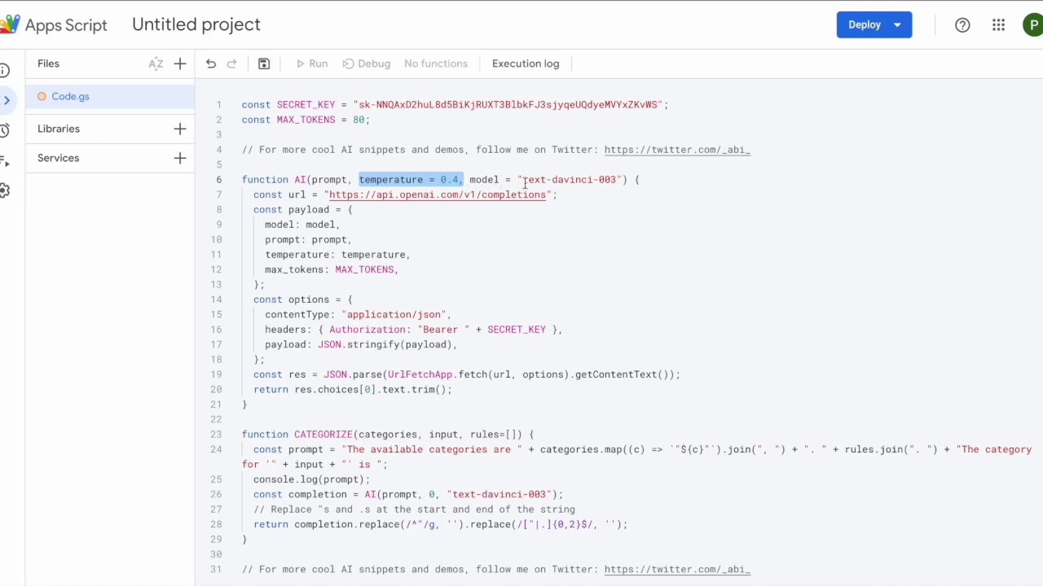
pyautogui.moveTo(522, 179); pyautogui.dragTo(619, 176)
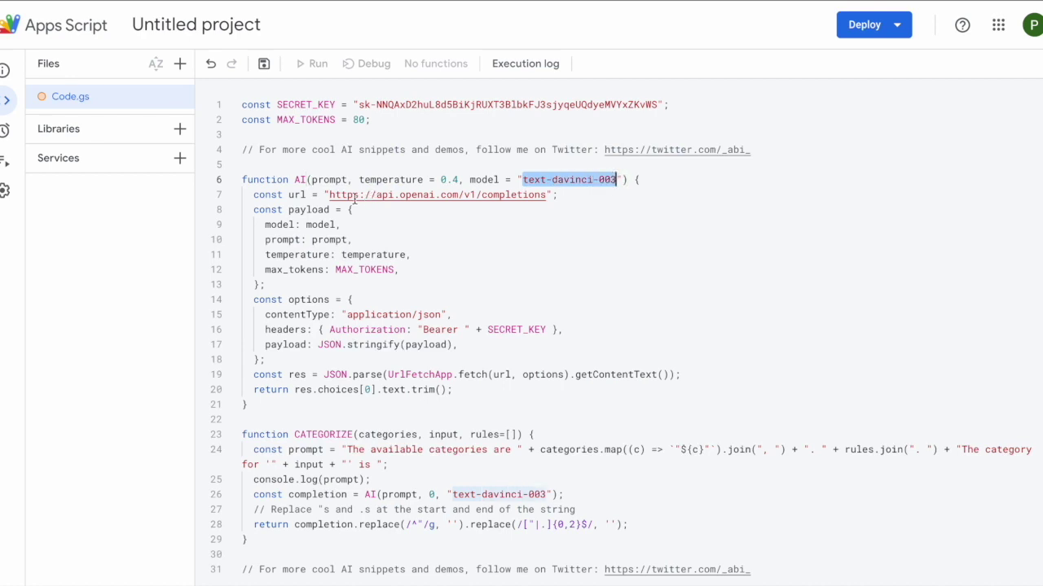
pyautogui.moveTo(330, 195); pyautogui.dragTo(547, 194)
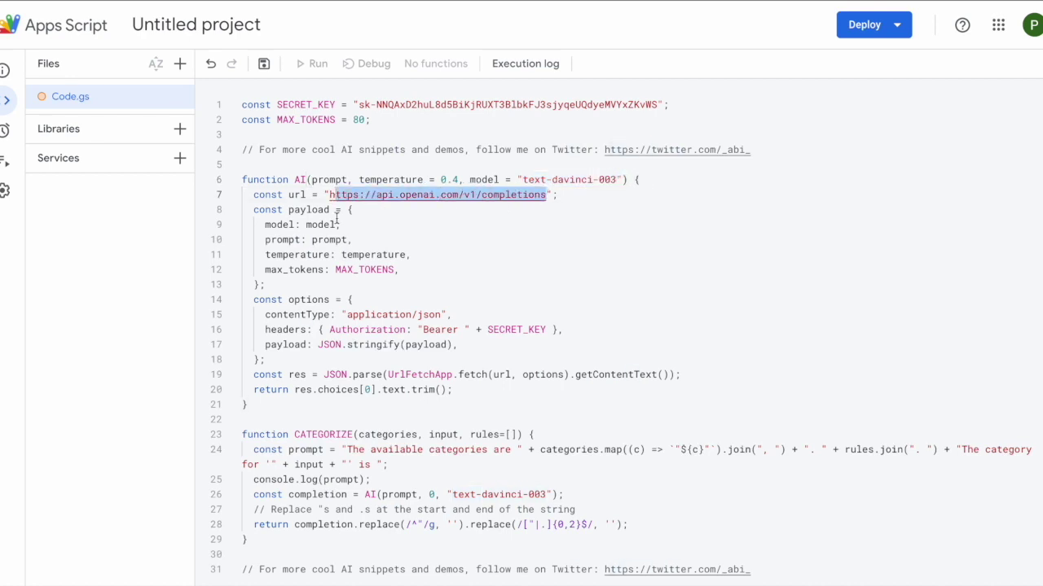
pyautogui.moveTo(298, 224); pyautogui.dragTo(394, 274)
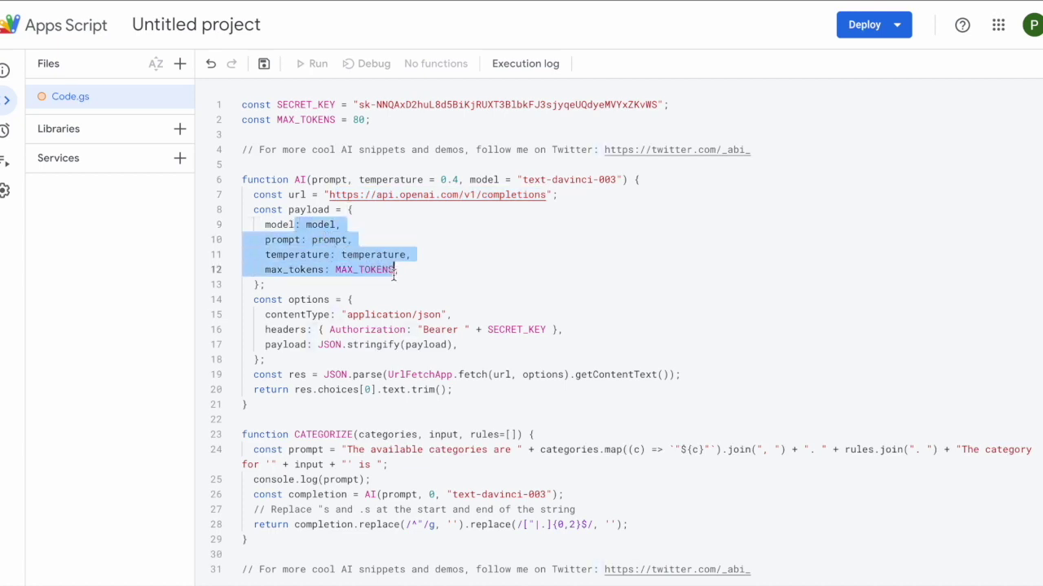
pyautogui.moveTo(331, 329); pyautogui.dragTo(505, 330)
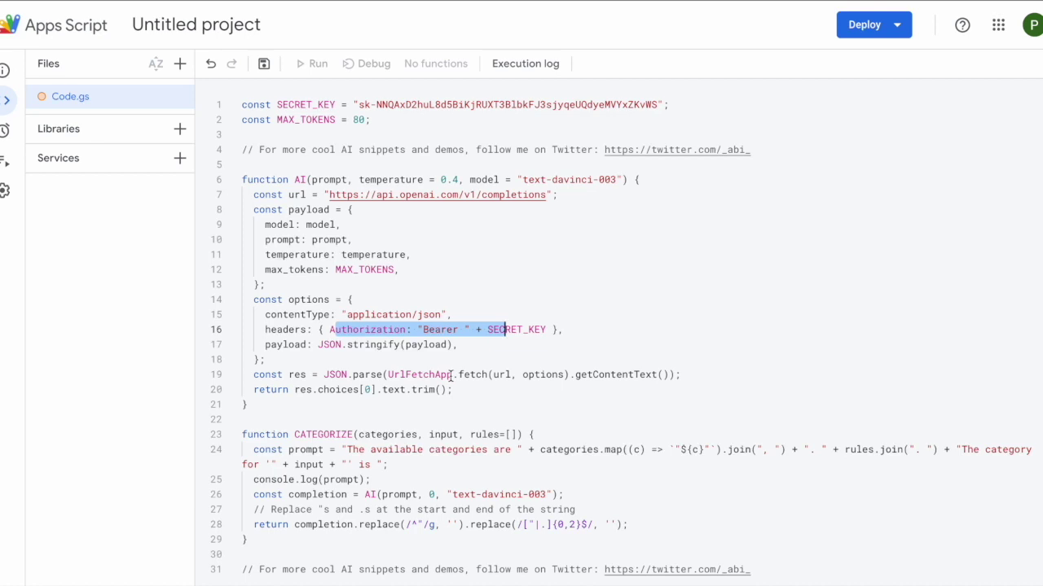
pyautogui.moveTo(452, 375); pyautogui.dragTo(389, 375)
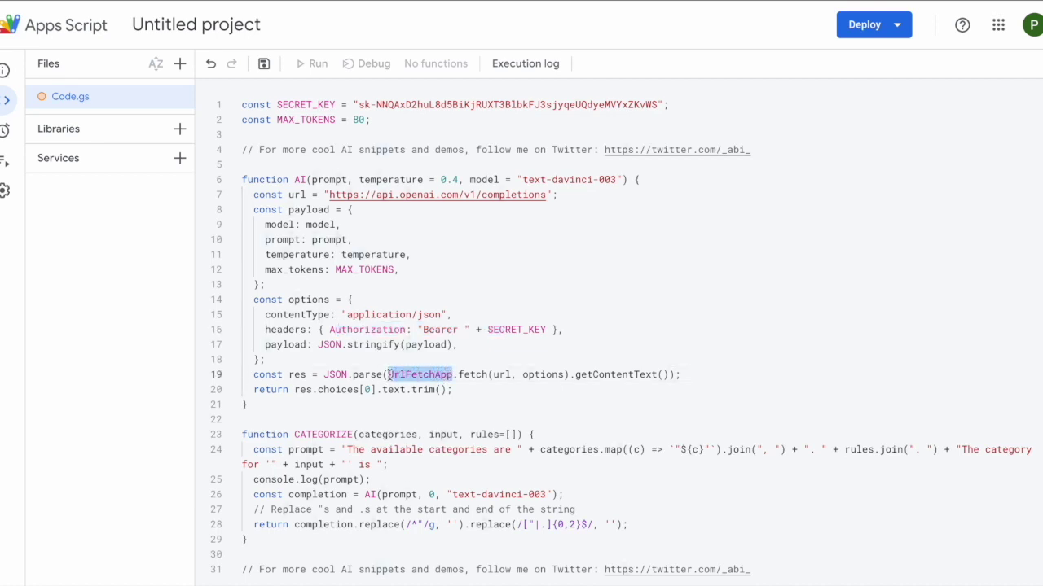
pyautogui.doubleClick(468, 376)
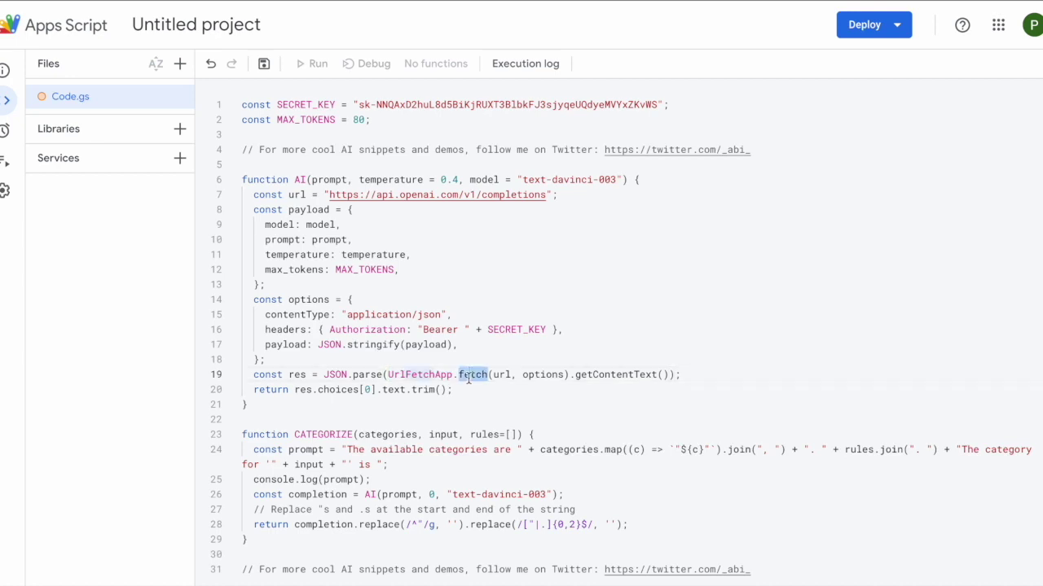
pyautogui.moveTo(312, 390); pyautogui.dragTo(441, 393)
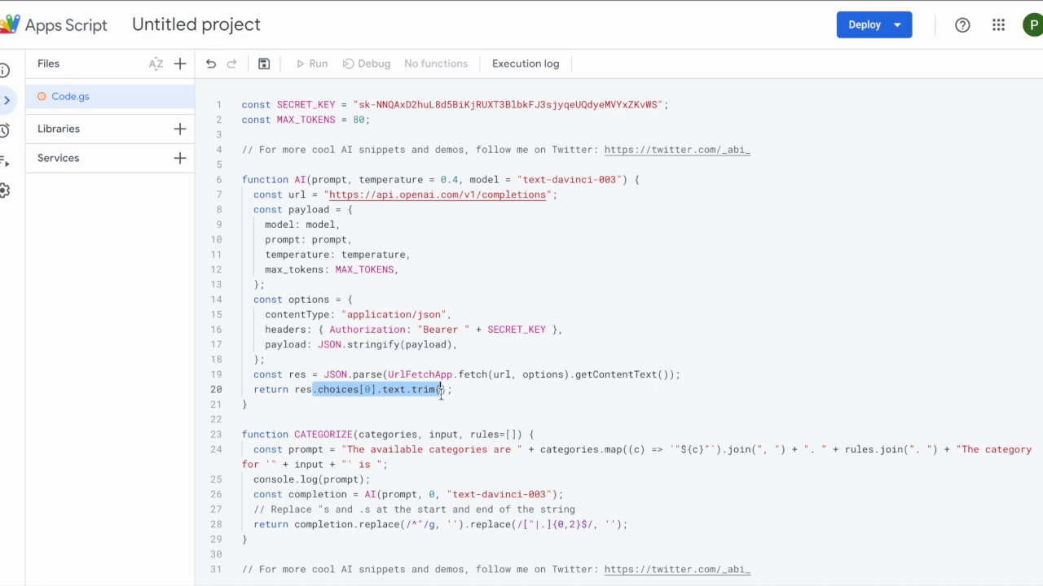
pyautogui.moveTo(295, 435); pyautogui.dragTo(353, 435)
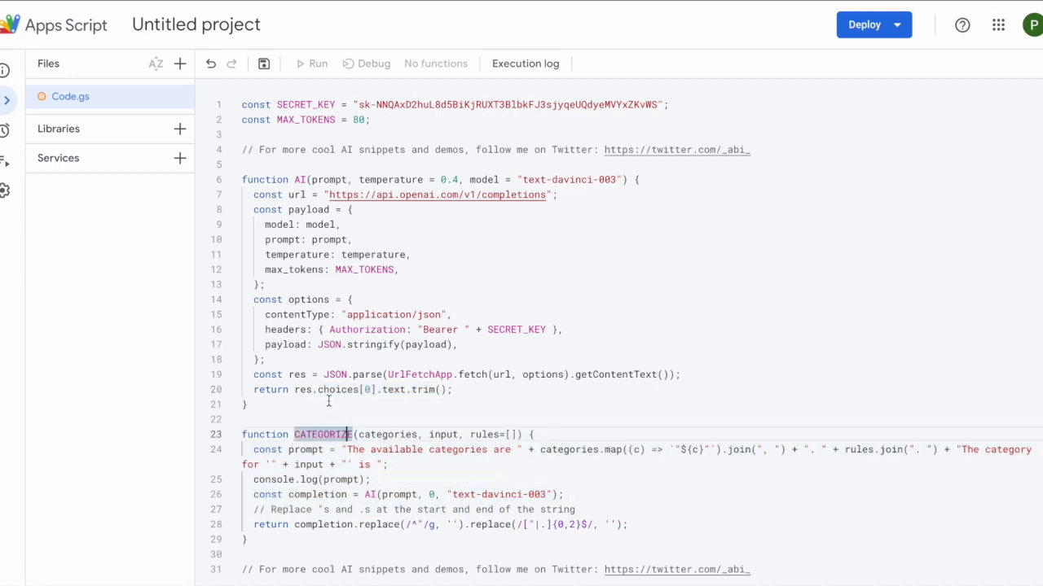
# - Rename CATEGORIZE to GetSentiment and remove its categories and rules parameters
pyautogui.click(328, 401)
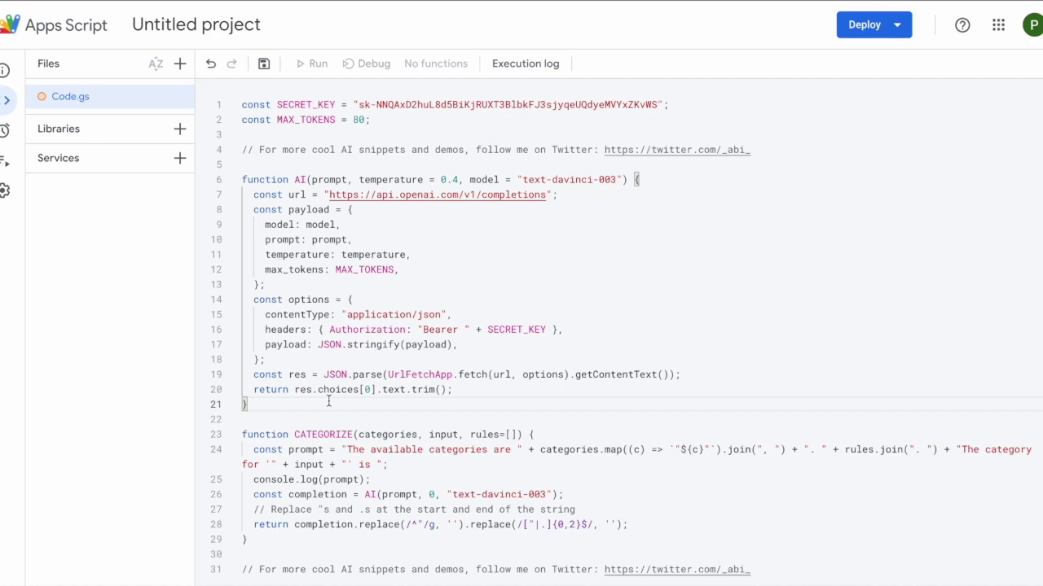
pyautogui.moveTo(271, 434); pyautogui.dragTo(450, 524)
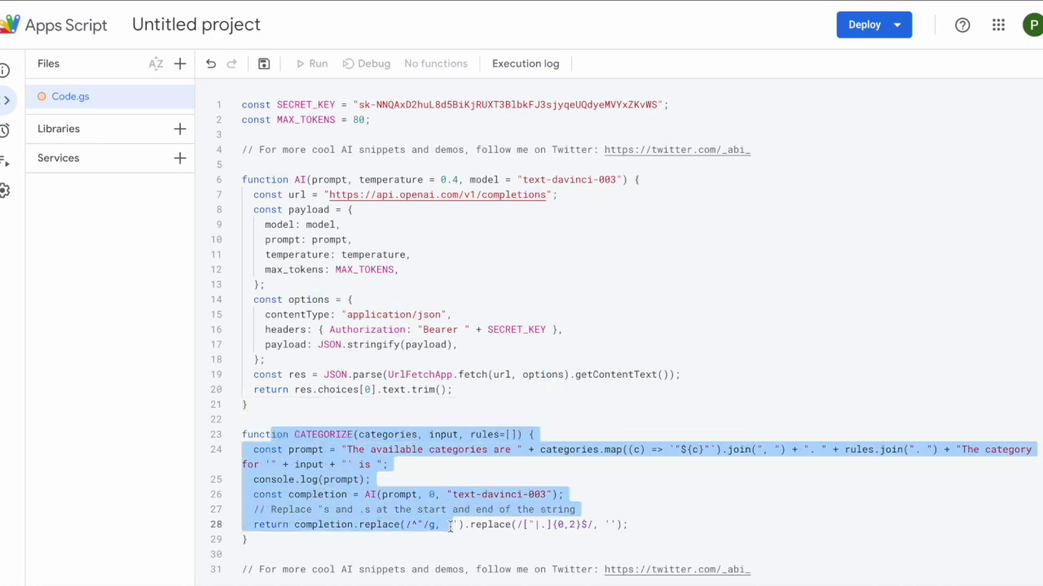
pyautogui.click(436, 537)
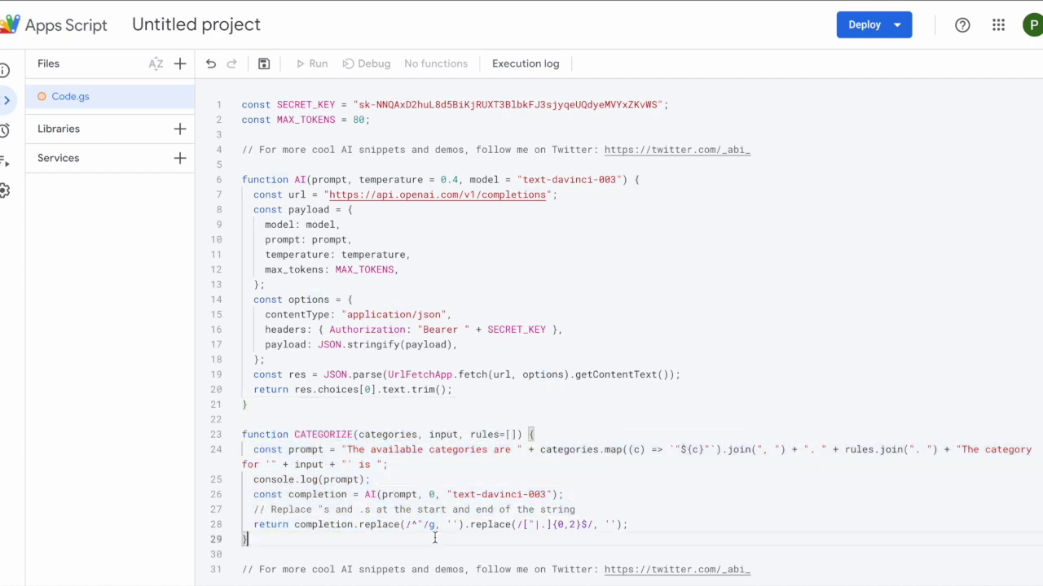
pyautogui.doubleClick(328, 434)
pyautogui.press('BackSpace')
pyautogui.write('Get')
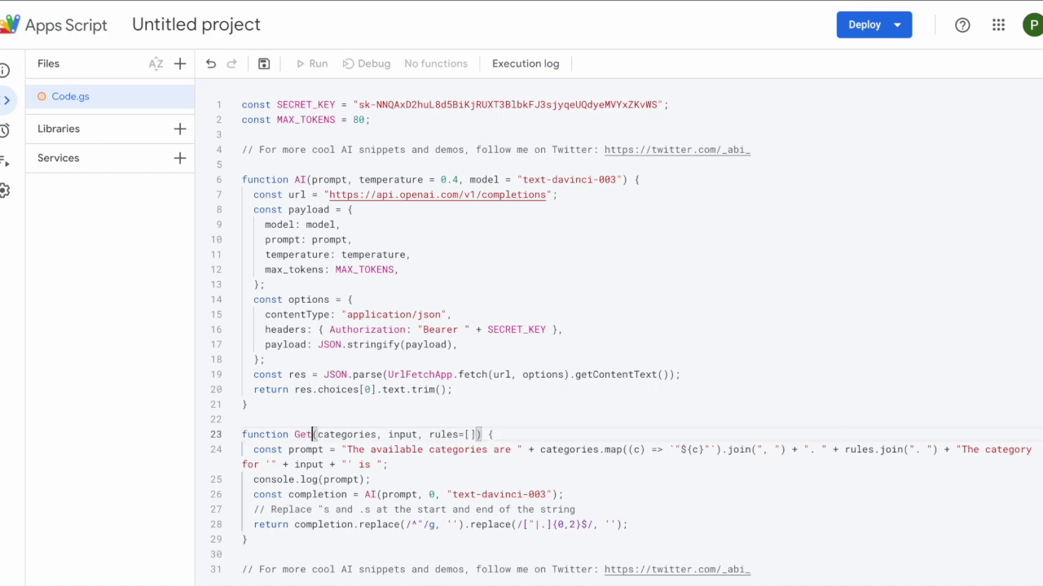
pyautogui.write('Sentime')
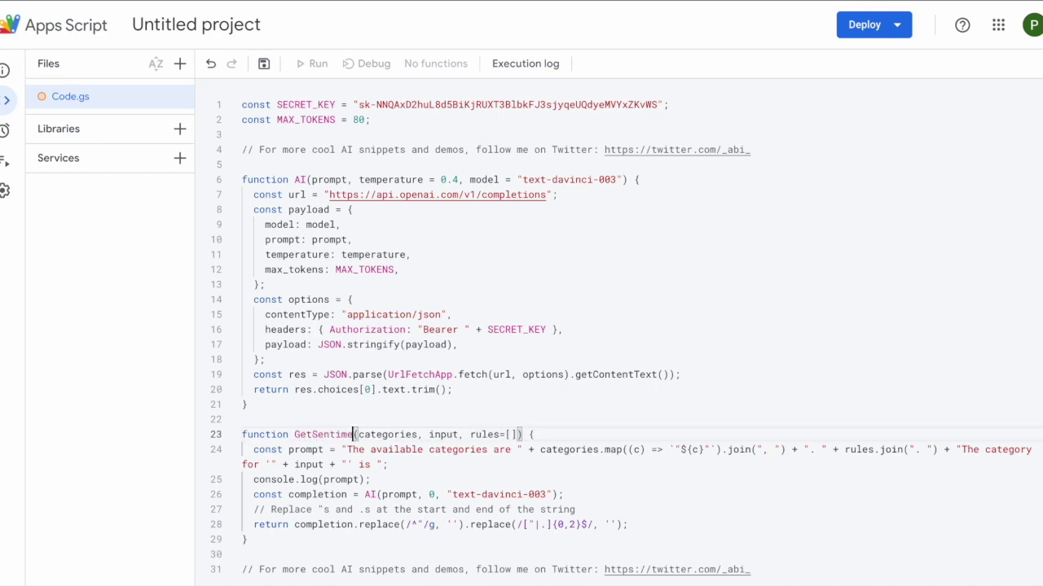
pyautogui.write('nt')
pyautogui.doubleClick(399, 434)
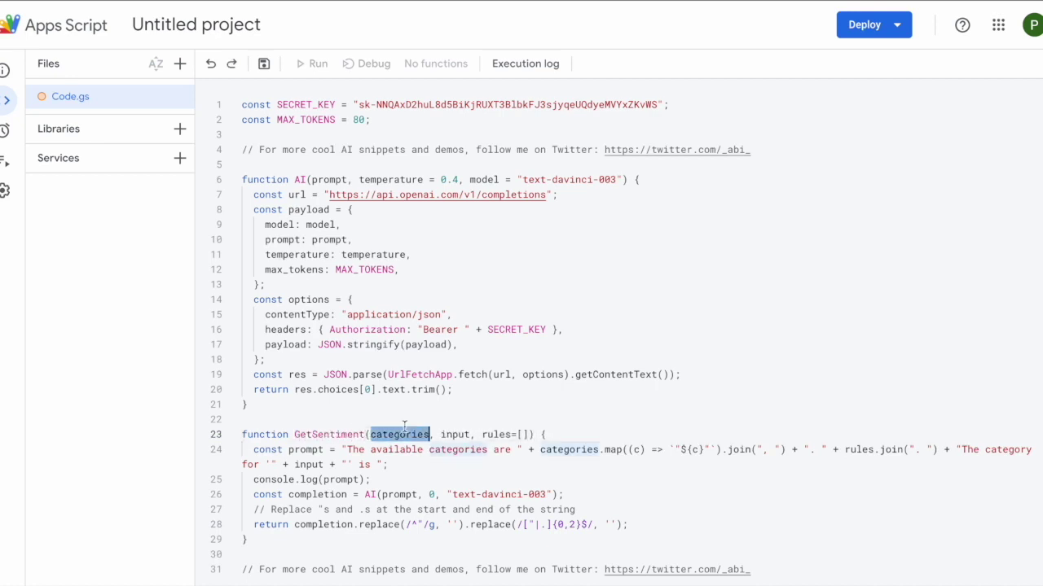
pyautogui.click(441, 434)
pyautogui.press('BackSpace')
pyautogui.press('BackSpace')
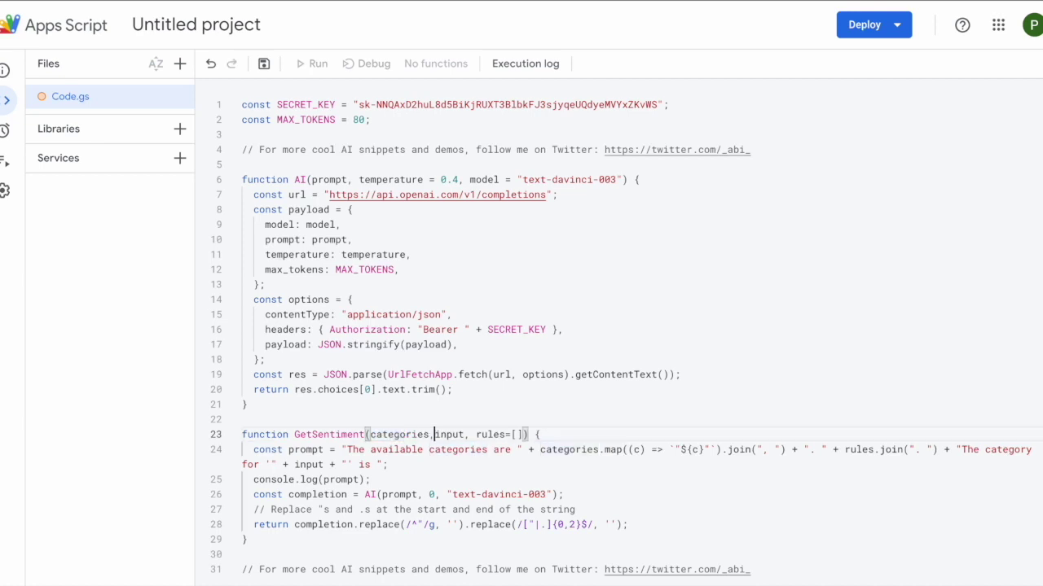
pyautogui.press('BackSpace')
pyautogui.press('BackSpace')
pyautogui.press('BackSpace')
pyautogui.press('BackSpace')
pyautogui.press('BackSpace')
pyautogui.press('BackSpace')
pyautogui.press('BackSpace')
pyautogui.press('BackSpace')
pyautogui.press('BackSpace')
pyautogui.press('BackSpace')
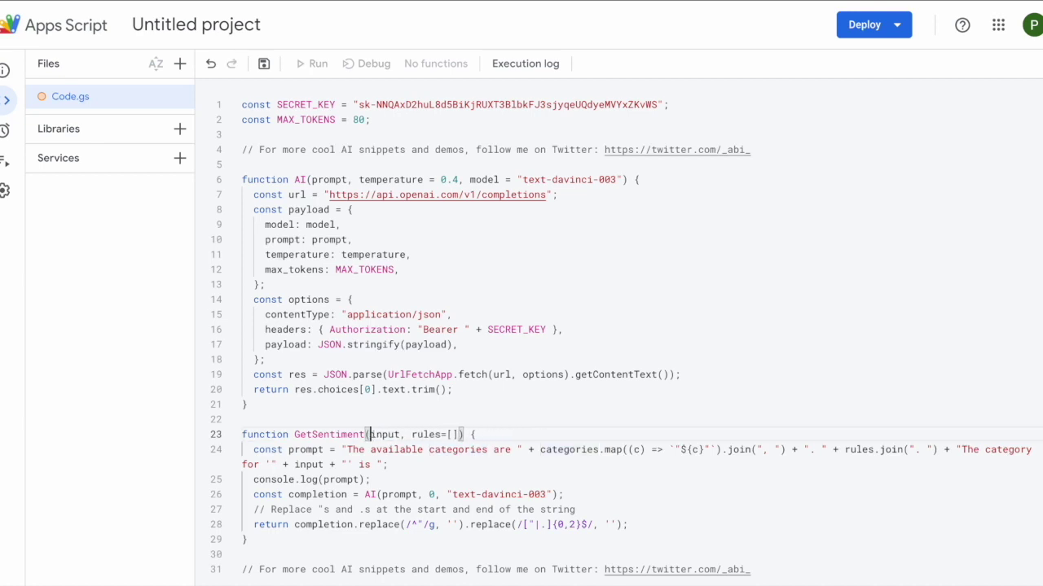
pyautogui.doubleClick(380, 434)
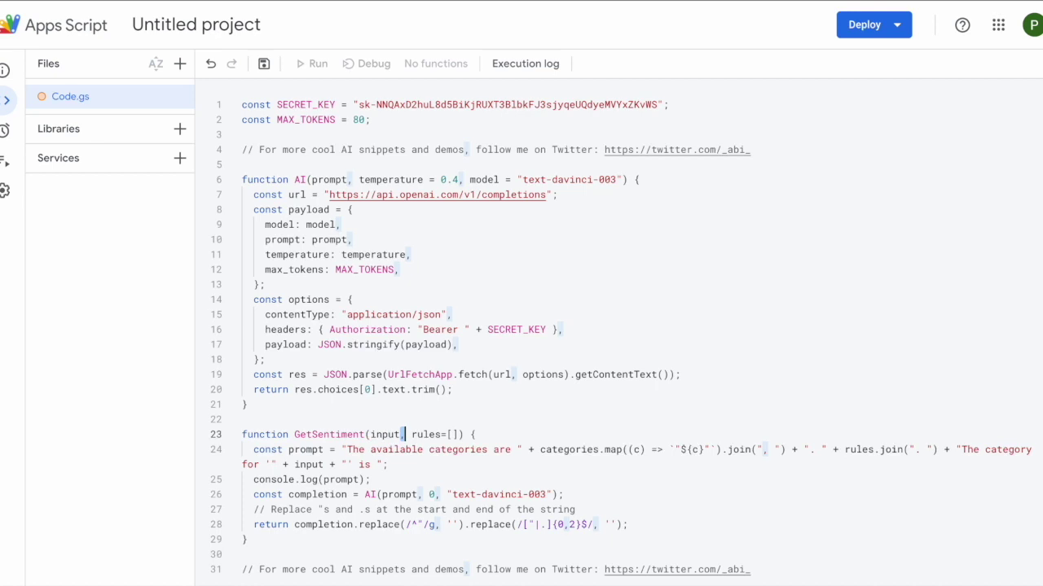
pyautogui.moveTo(400, 434); pyautogui.dragTo(457, 434)
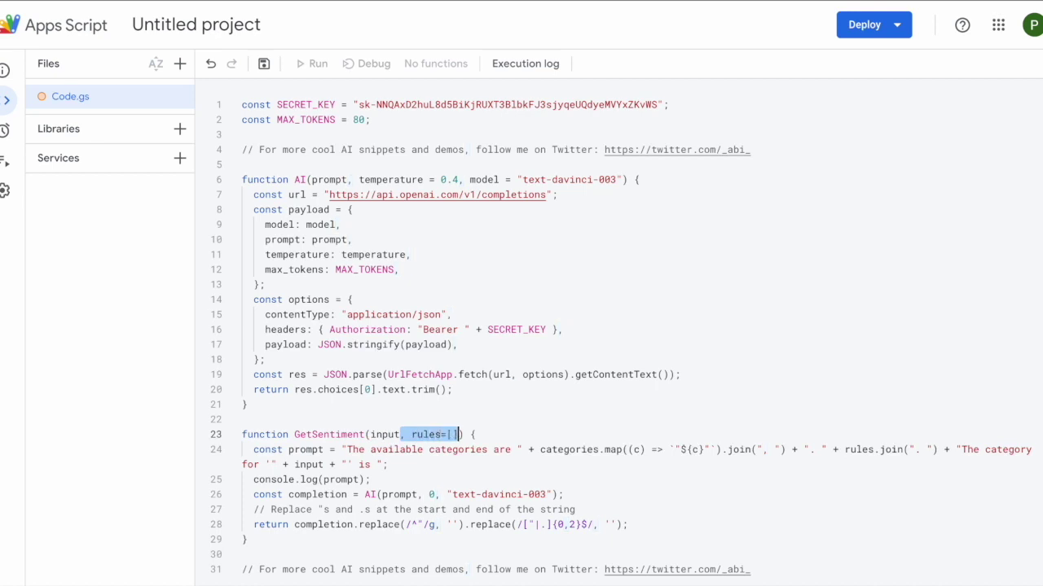
pyautogui.press('BackSpace')
# - Empty the prompt string, delete the console.log line, and reduce the call to AI(prompt)
pyautogui.moveTo(254, 449); pyautogui.dragTo(348, 450)
pyautogui.press('BackSpace')
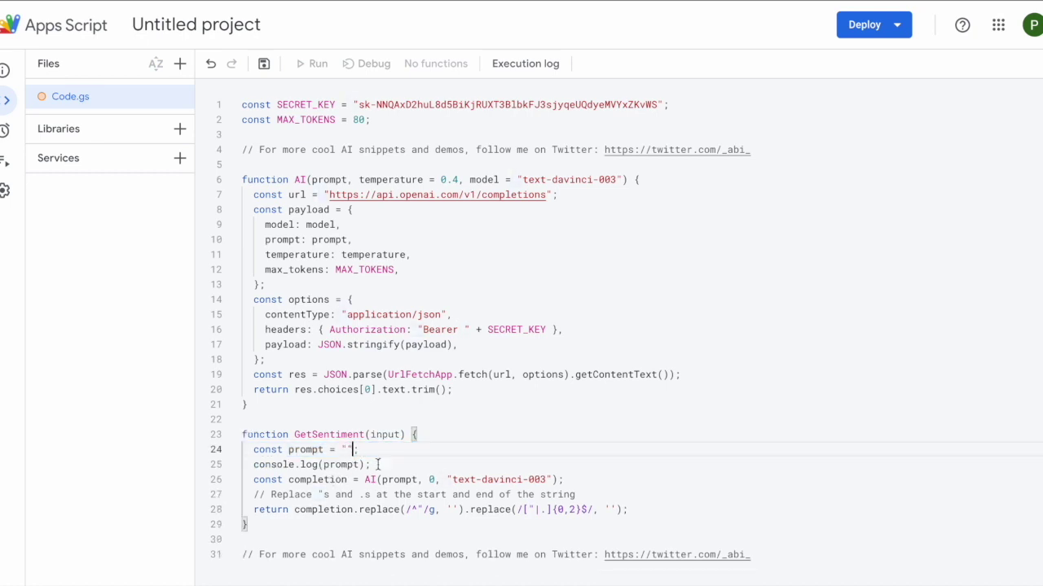
pyautogui.moveTo(378, 465); pyautogui.dragTo(216, 466)
pyautogui.press('BackSpace')
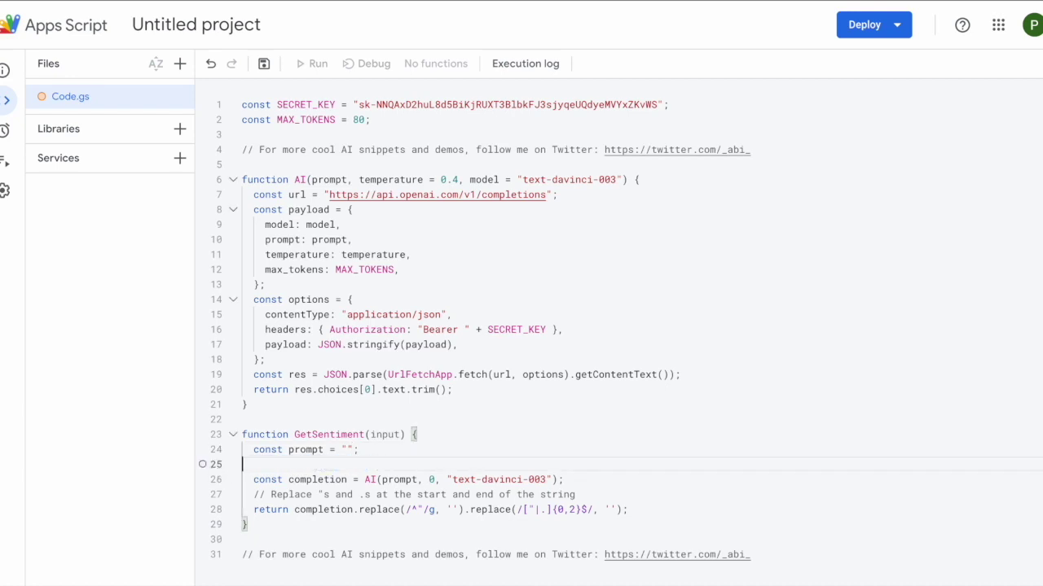
pyautogui.click(366, 480)
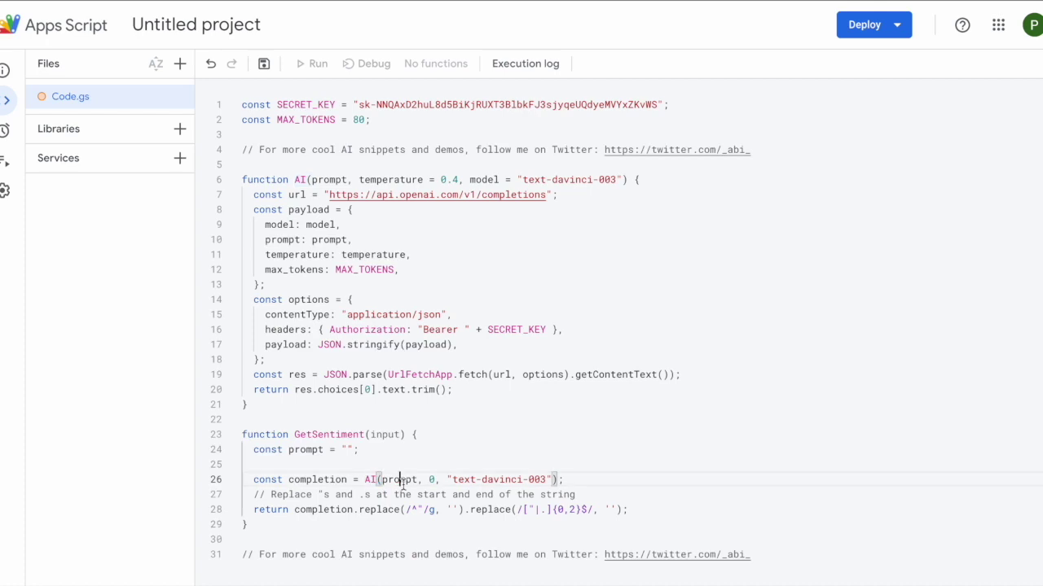
pyautogui.moveTo(382, 480); pyautogui.dragTo(563, 479)
pyautogui.click(420, 481)
pyautogui.press('BackSpace')
pyautogui.press('BackSpace')
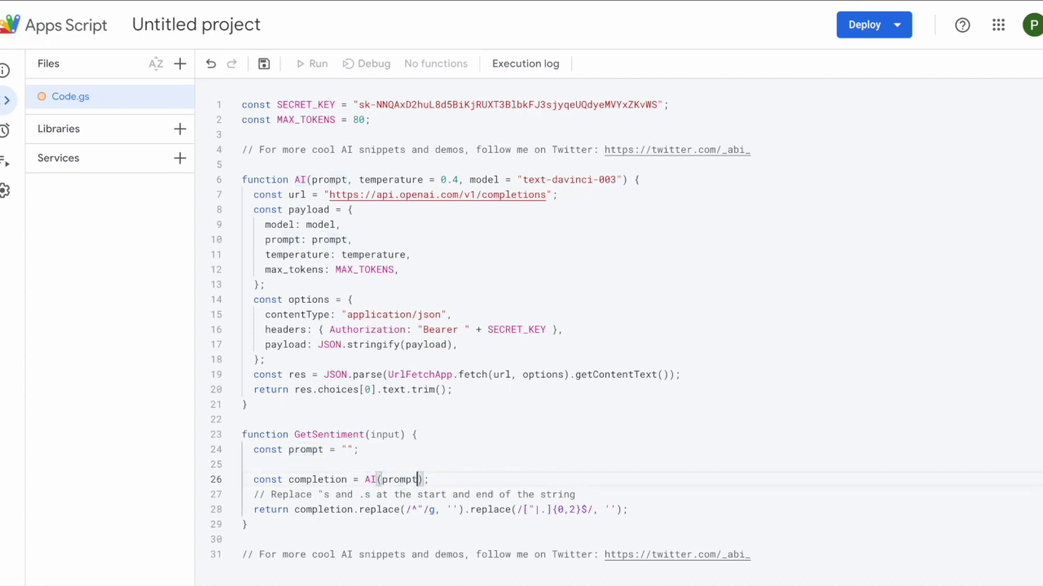
pyautogui.doubleClick(318, 480)
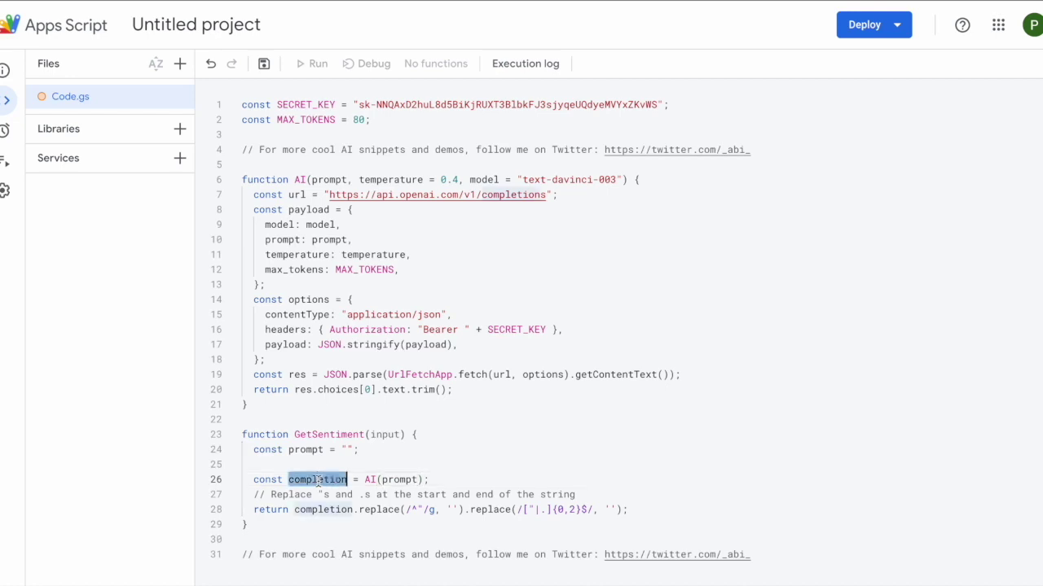
pyautogui.click(312, 510)
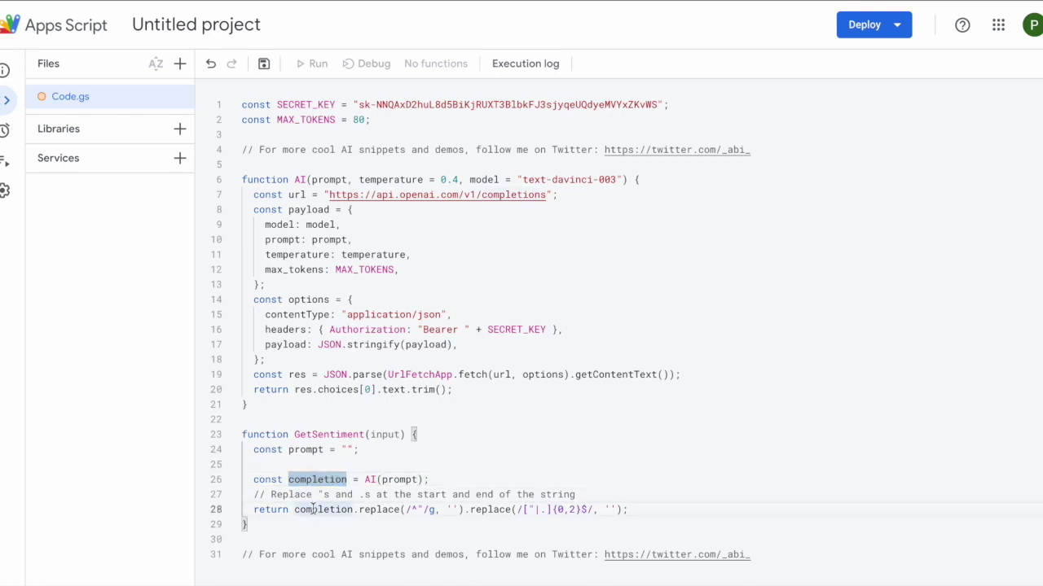
pyautogui.moveTo(312, 510); pyautogui.dragTo(600, 510)
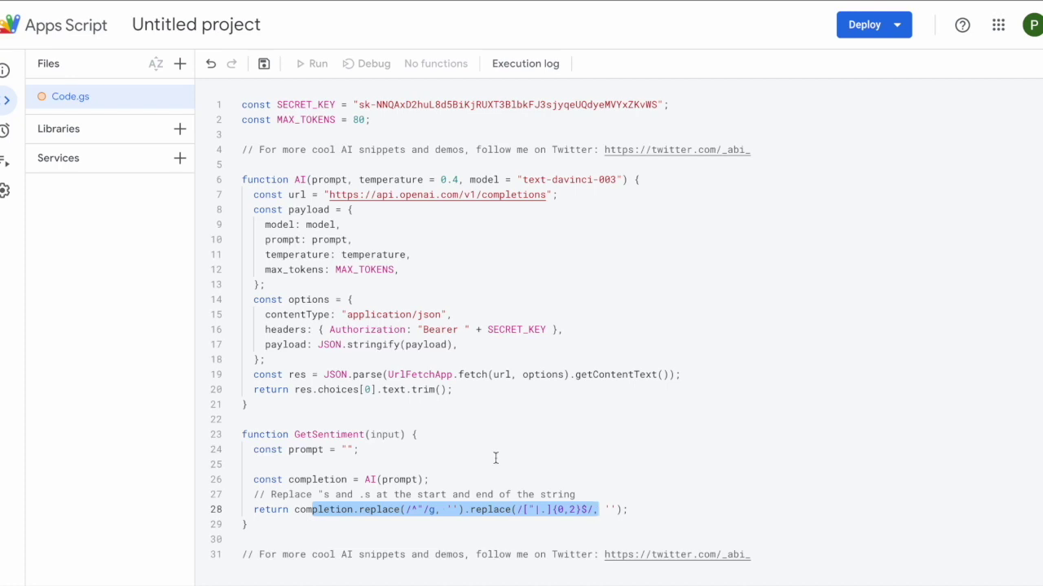
# - Paste the JSON sentiment-classification prompt into GetSentiment's empty prompt string
pyautogui.click(348, 451)
pyautogui.write('I want you to classify the sentiment of a given user sentence into positive, negative, and neutral category. I want you to also add a reasoning with evidence from user sentence to what made you derive to that sentiment. The output should strictly be in a valid pretty JSON format. The JSON format looks like {\'sentence\': user sentence, \'sentiment\': positive, negative or neutral, \'reasoning\': explain why do you think it is of a particular sentiment} My first sentence is: " + input')
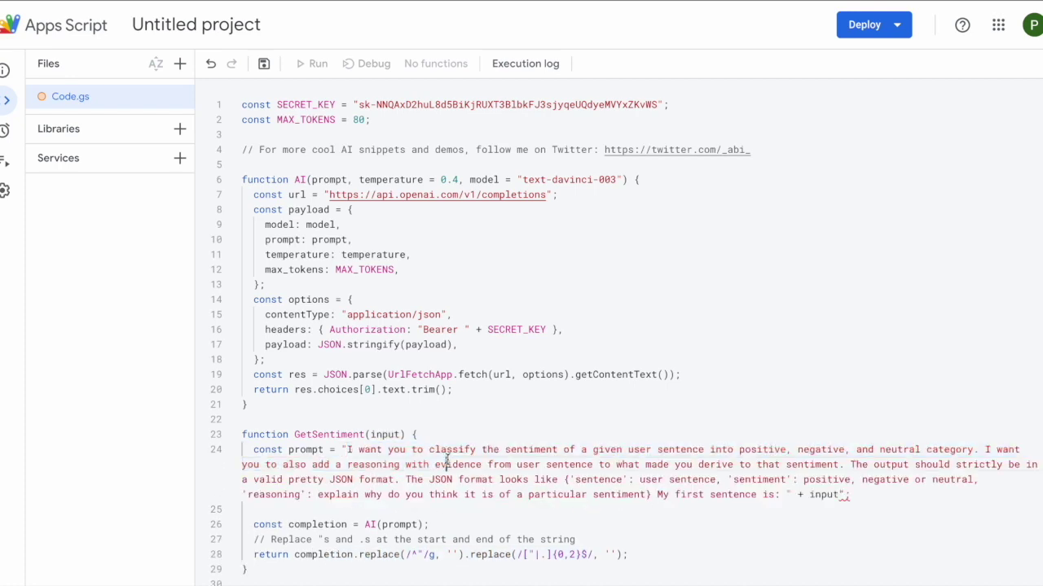
pyautogui.moveTo(348, 451); pyautogui.dragTo(467, 467)
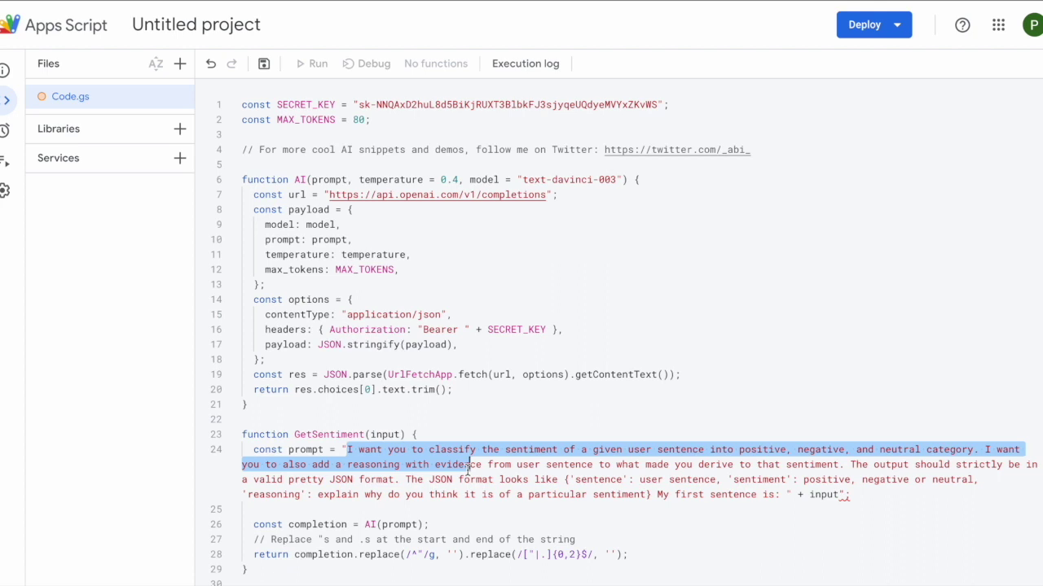
pyautogui.click(497, 474)
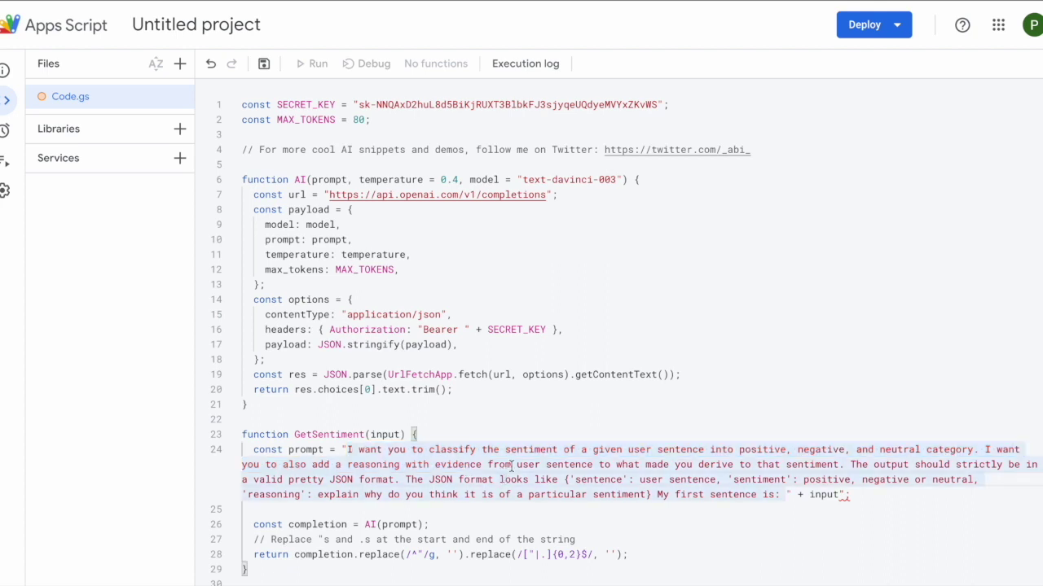
# - Review the prompt's classification, reasoning, JSON format and input parts, then save the project
pyautogui.moveTo(540, 449); pyautogui.dragTo(775, 456)
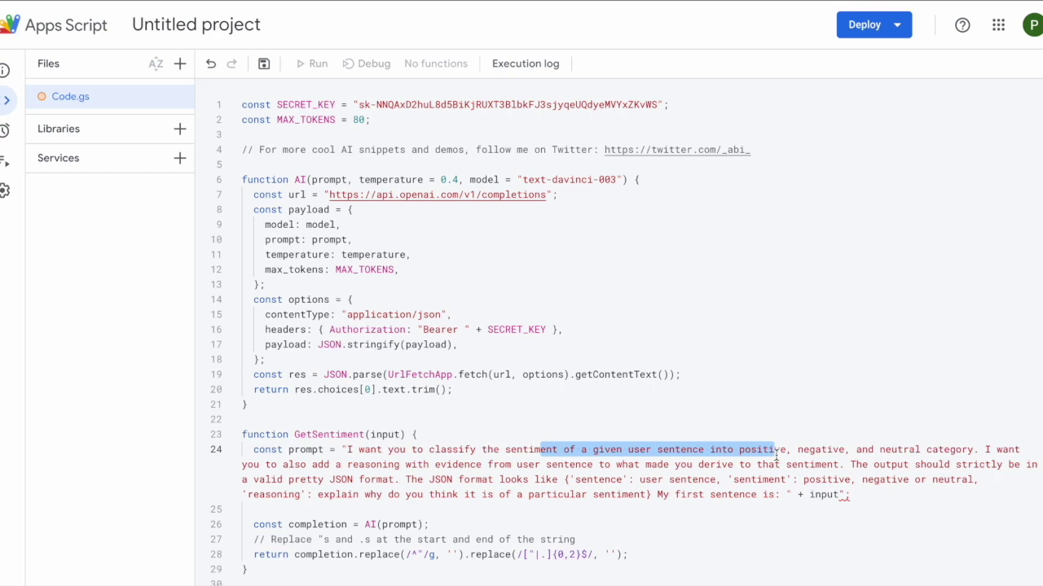
pyautogui.moveTo(417, 465); pyautogui.dragTo(807, 475)
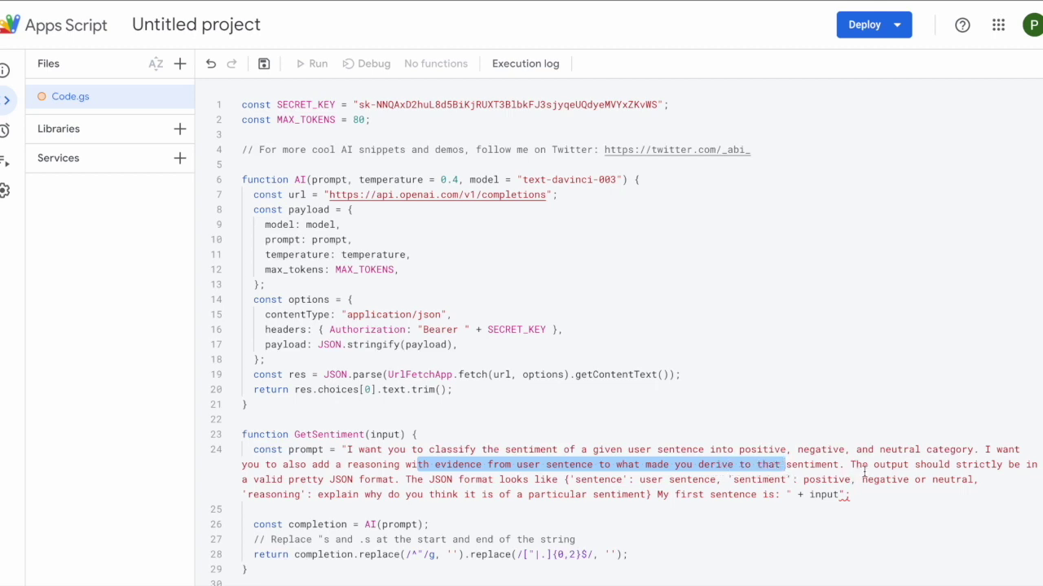
pyautogui.moveTo(405, 479); pyautogui.dragTo(713, 479)
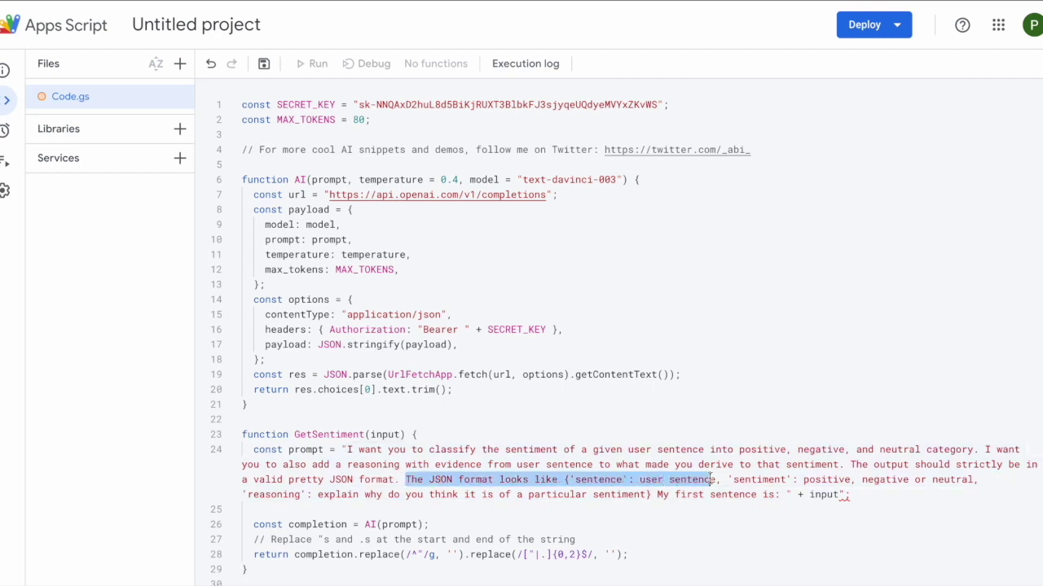
pyautogui.moveTo(657, 494); pyautogui.dragTo(782, 494)
pyautogui.doubleClick(820, 495)
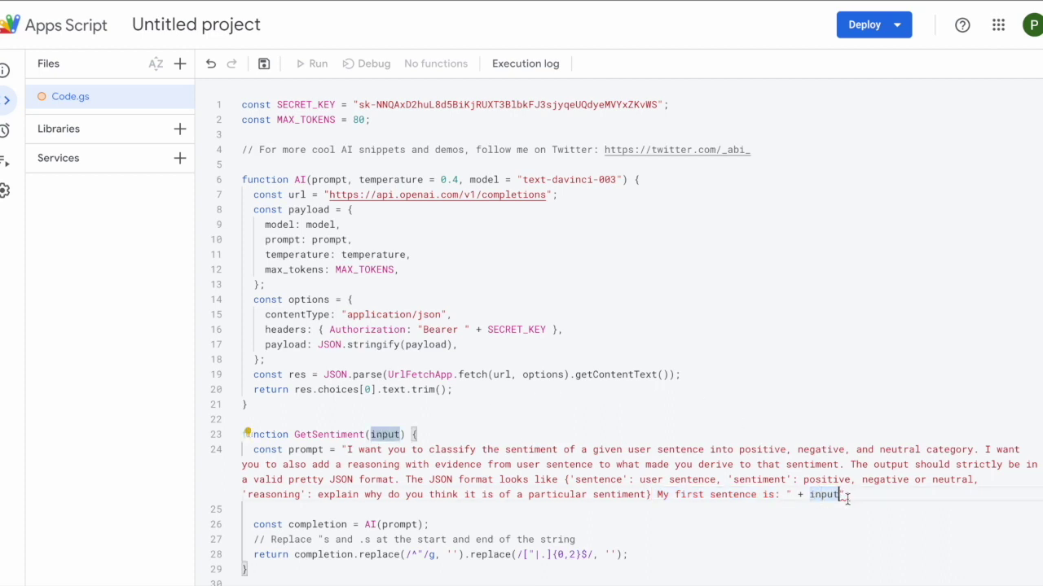
pyautogui.click(841, 495)
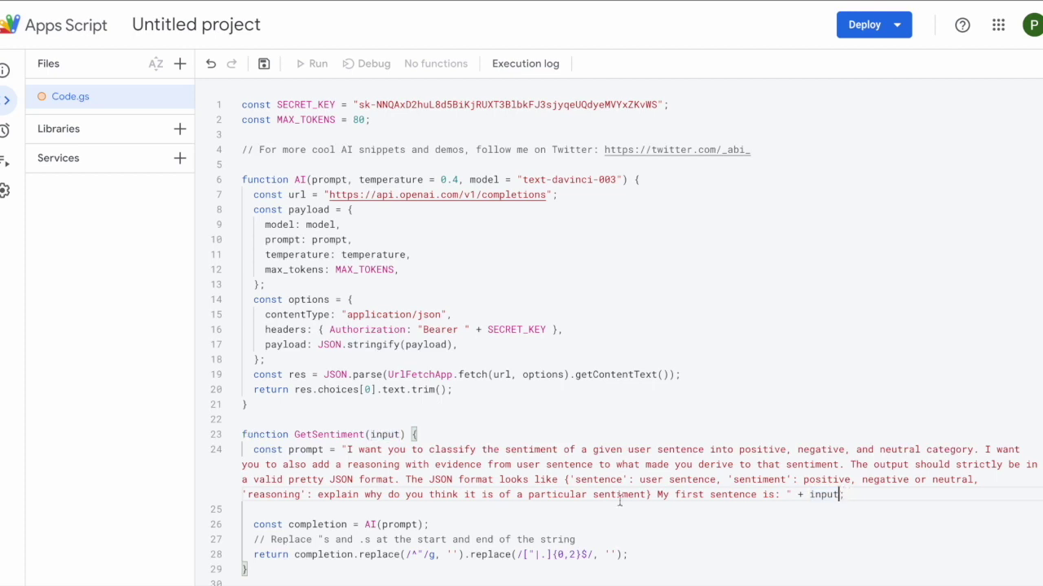
pyautogui.click(263, 64)
pyautogui.scroll(-1, 512, 309)
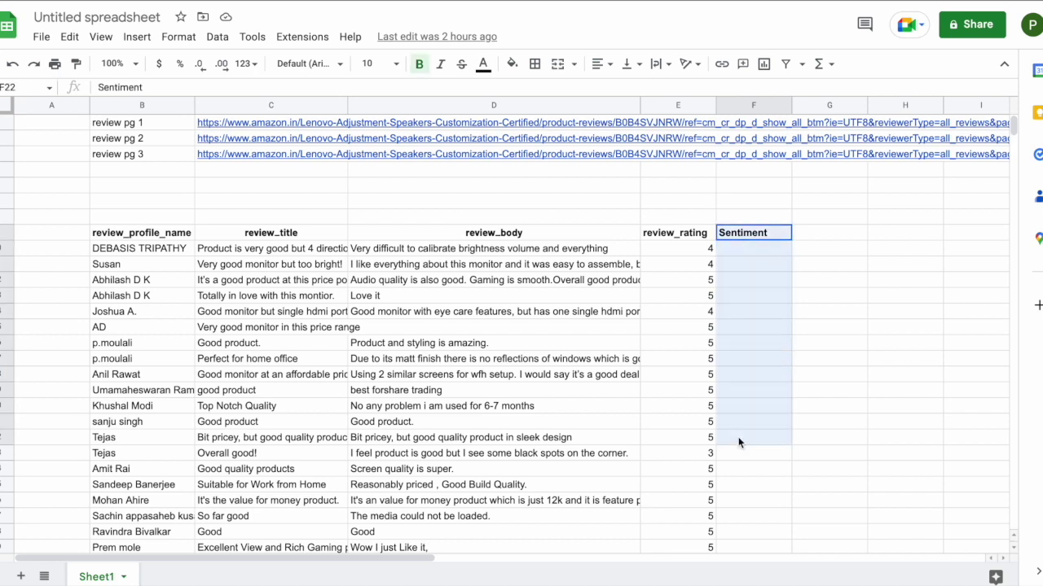
# - Enter =GetSentiment(D10) in F10, the first review's Sentiment cell, which shows #NAME?
pyautogui.click(738, 441)
pyautogui.click(739, 252)
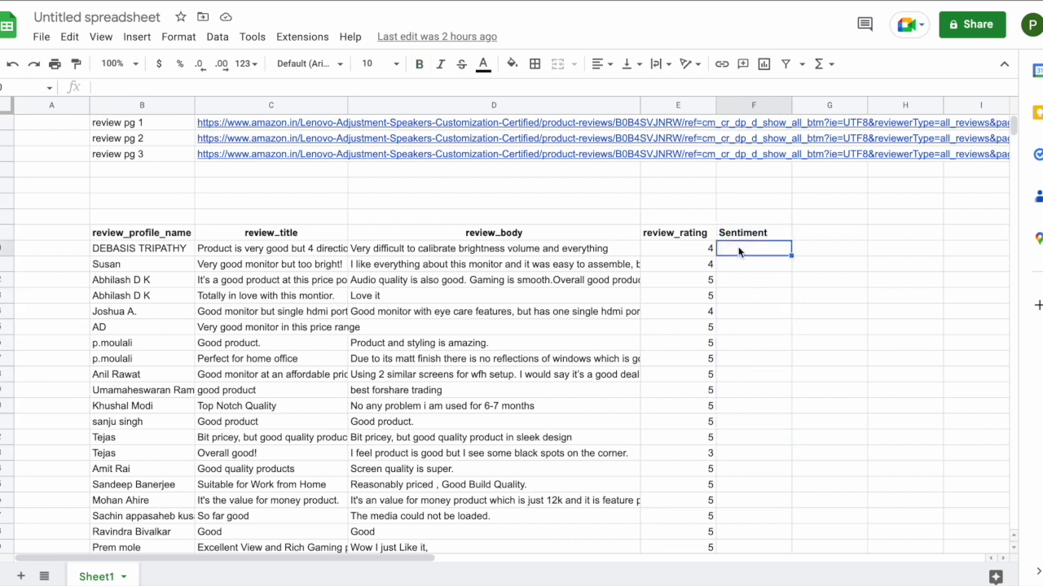
pyautogui.write('=')
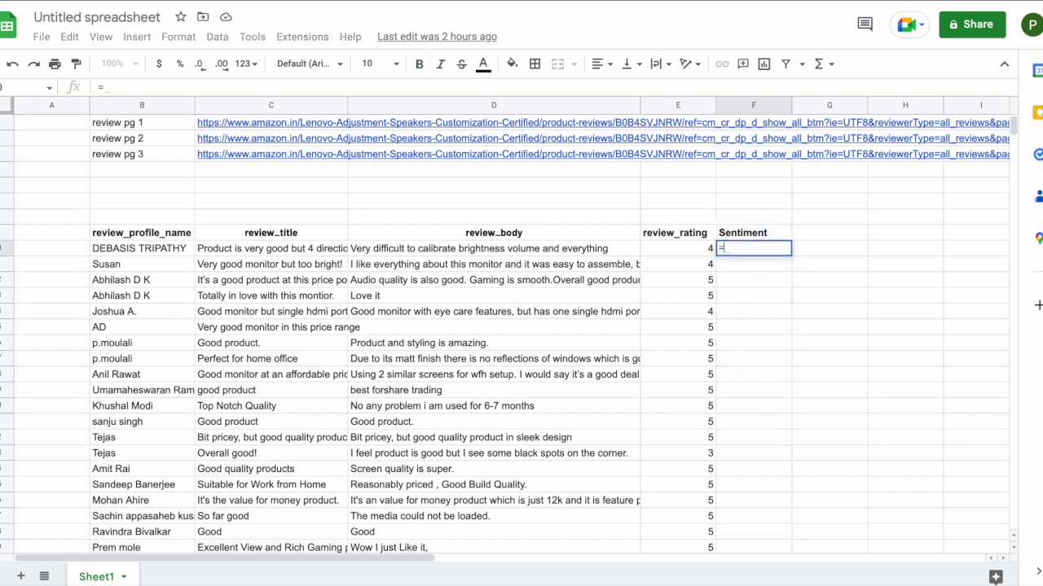
pyautogui.write('GetSen')
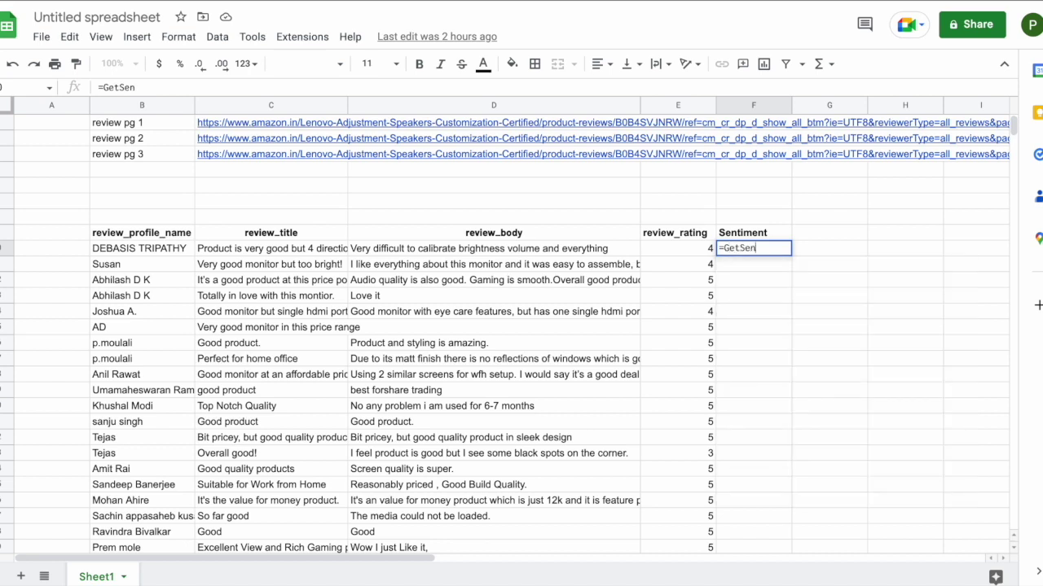
pyautogui.write('timent(')
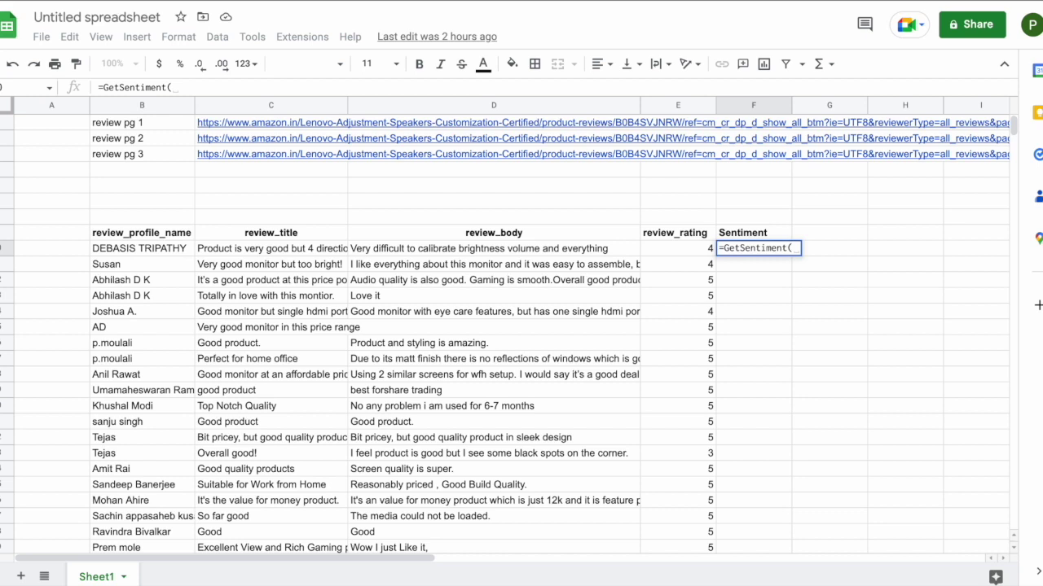
pyautogui.write('D')
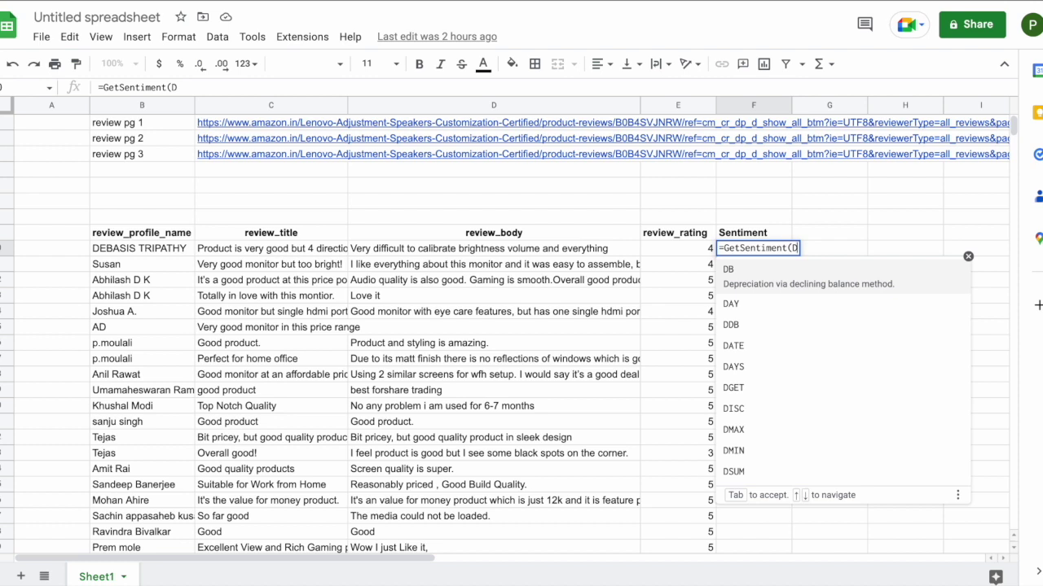
pyautogui.write('10)')
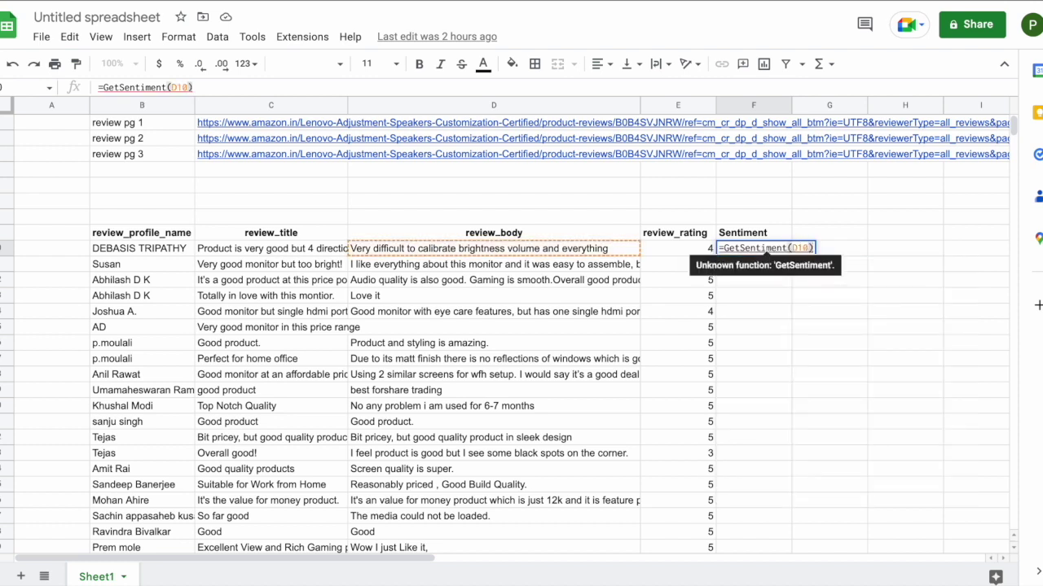
pyautogui.press('Return')
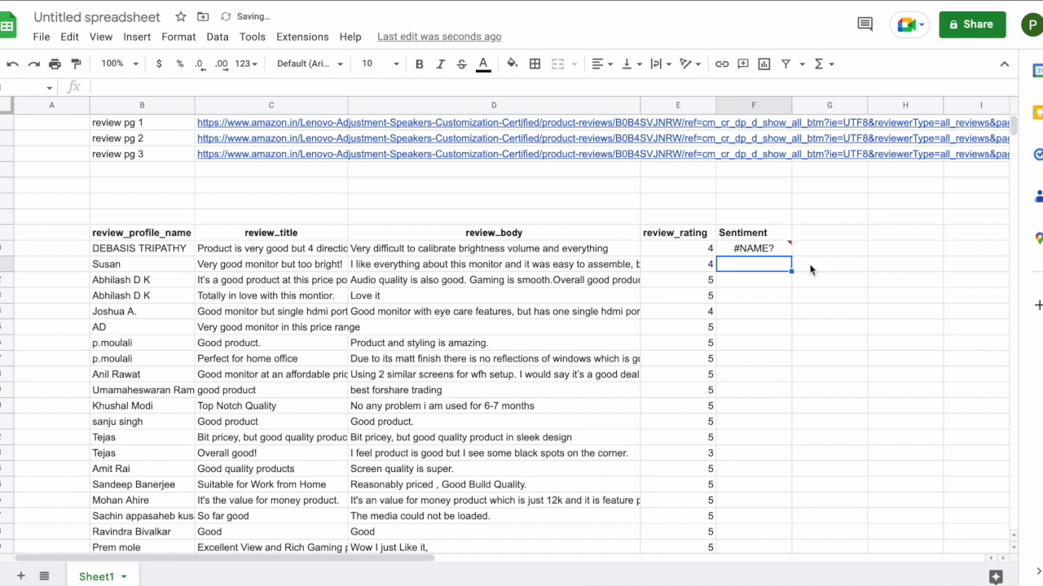
pyautogui.doubleClick(768, 248)
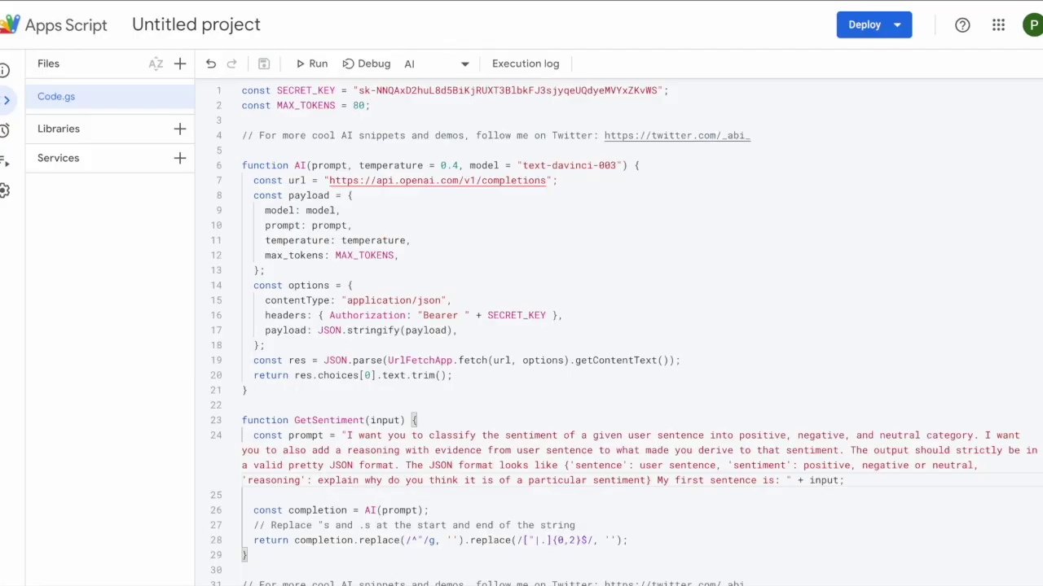
# - Check the GetSentiment name in the script, then clear and retype =GetSentiment(D10) in F10
pyautogui.doubleClick(314, 420)
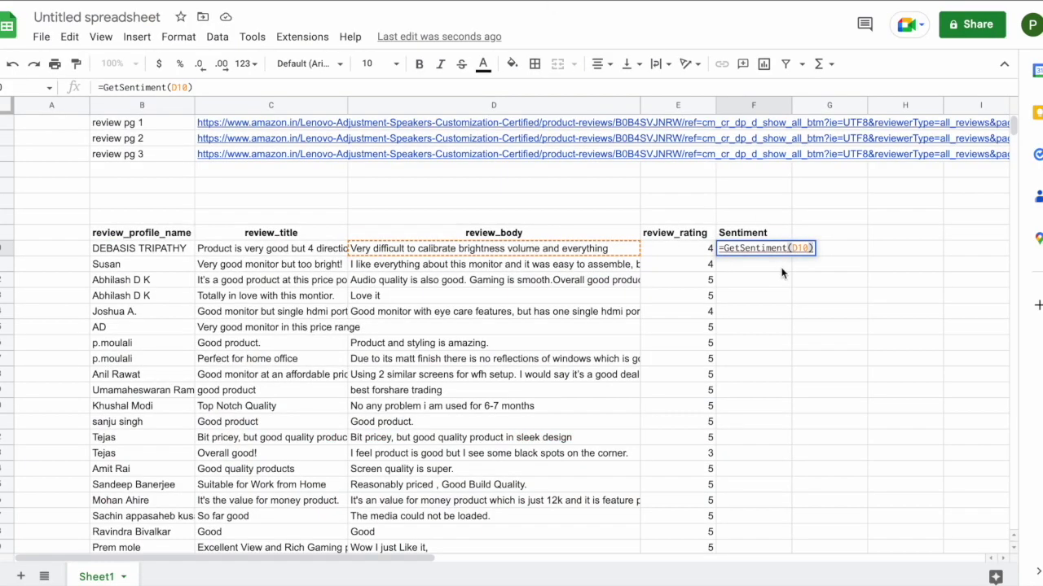
pyautogui.press('Return')
pyautogui.doubleClick(766, 254)
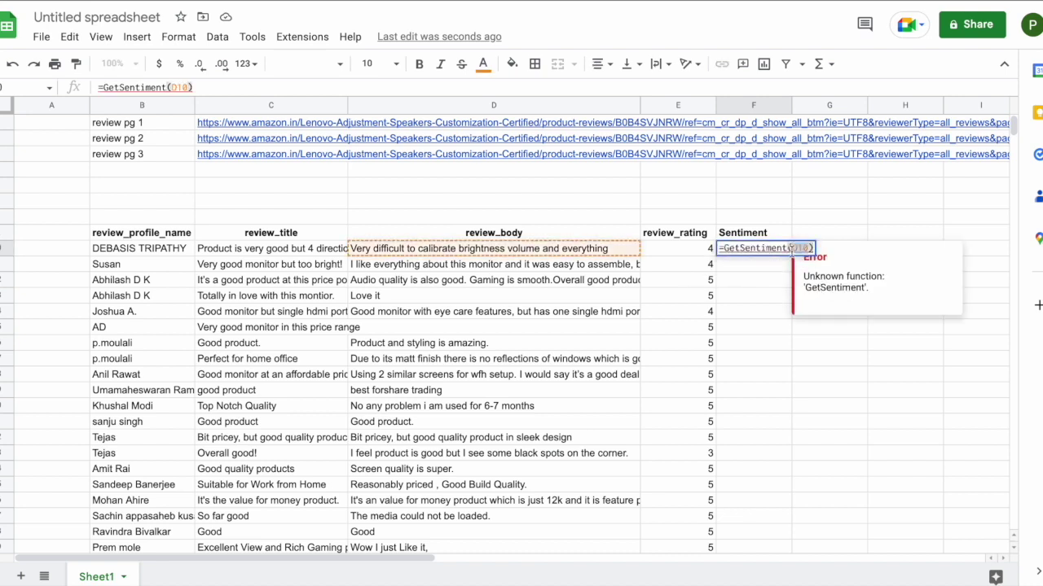
pyautogui.press('BackSpace')
pyautogui.press('Home')
pyautogui.press('Delete')
pyautogui.press('BackSpace')
pyautogui.press('BackSpace')
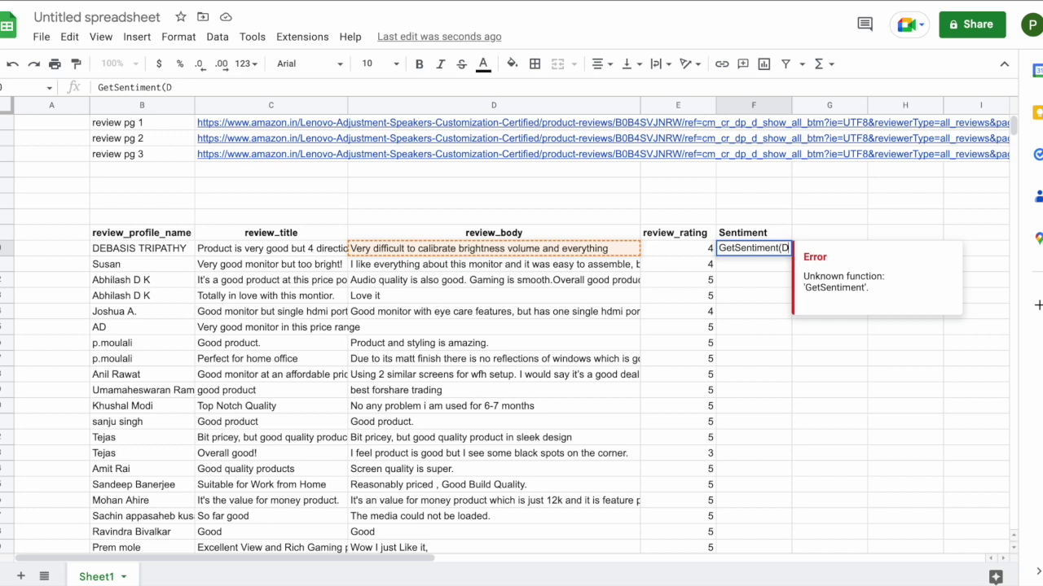
pyautogui.hotkey('ctrl', 'a')
pyautogui.write('=Get')
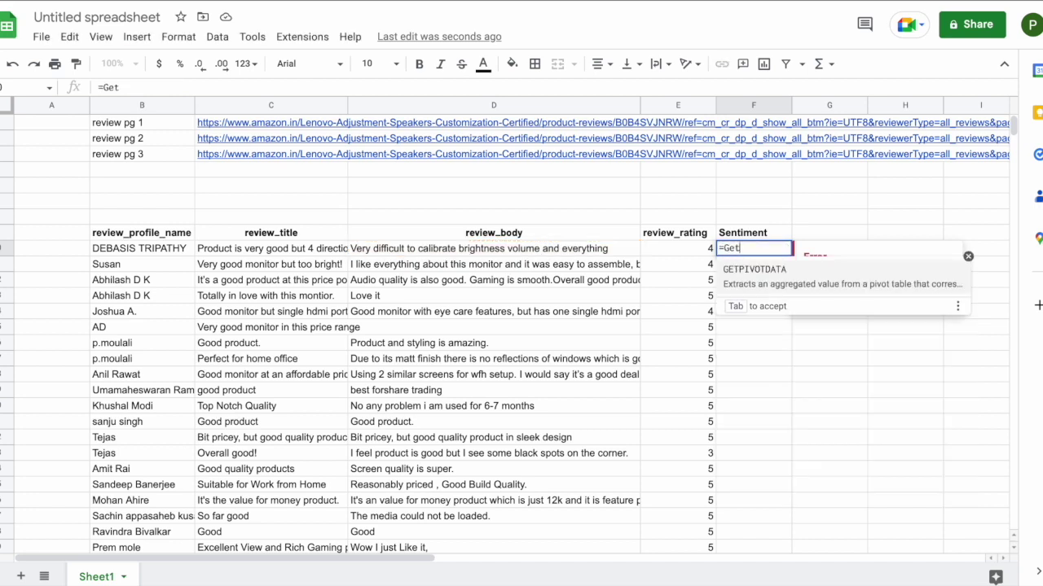
pyautogui.write('Sentim')
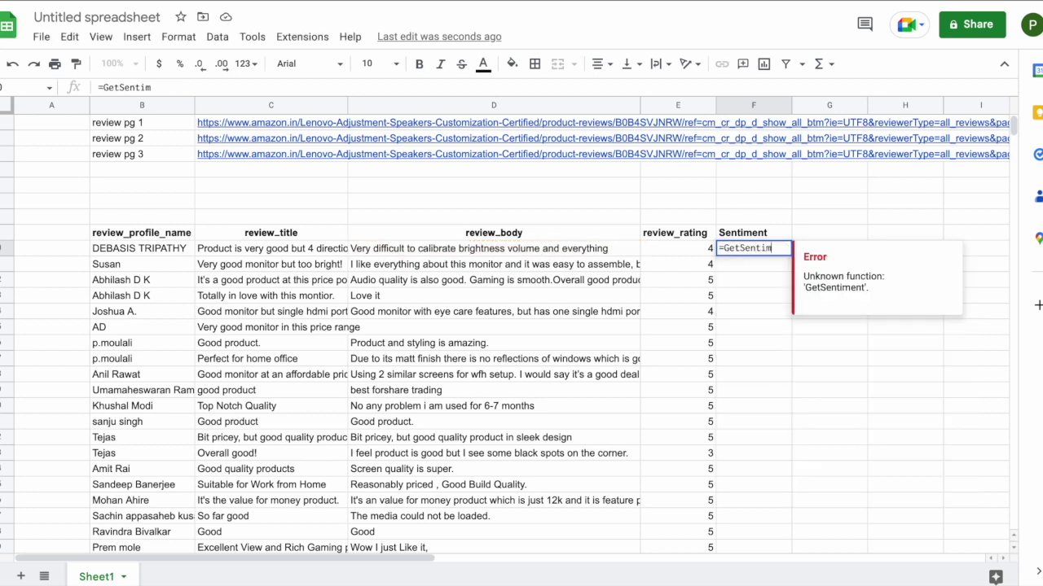
pyautogui.write('ent(')
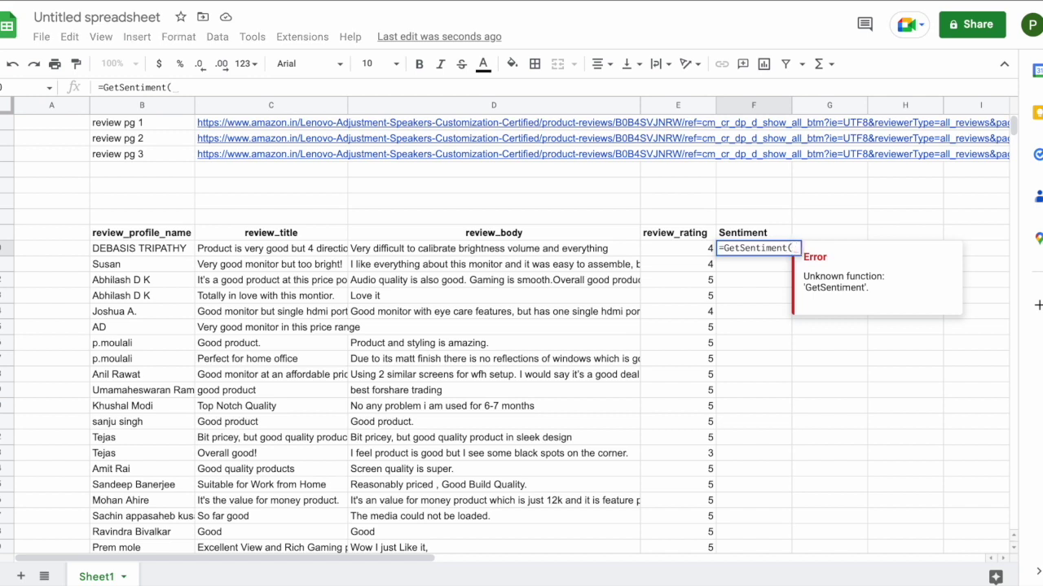
pyautogui.write('D')
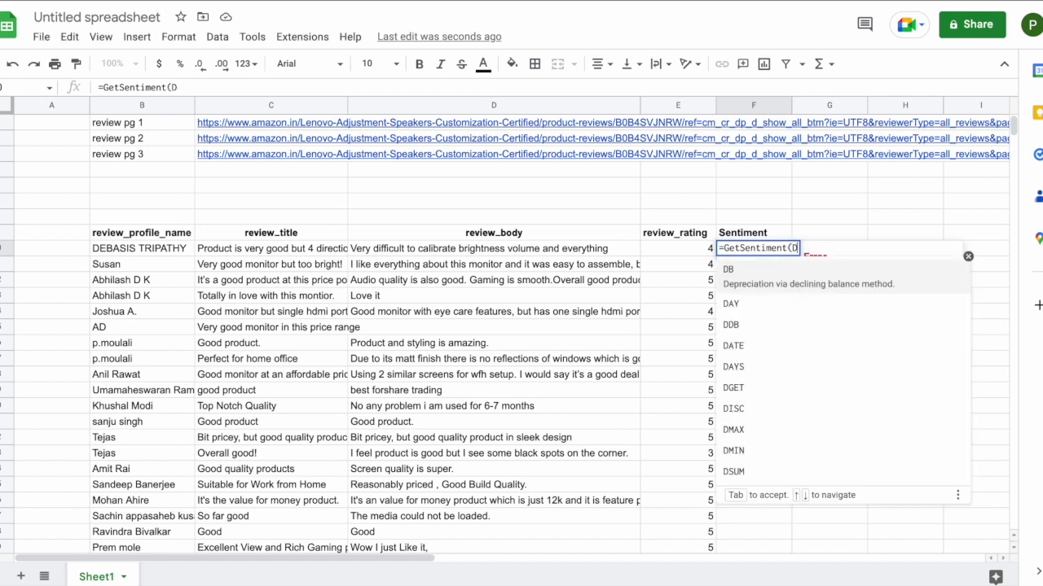
pyautogui.write('10')
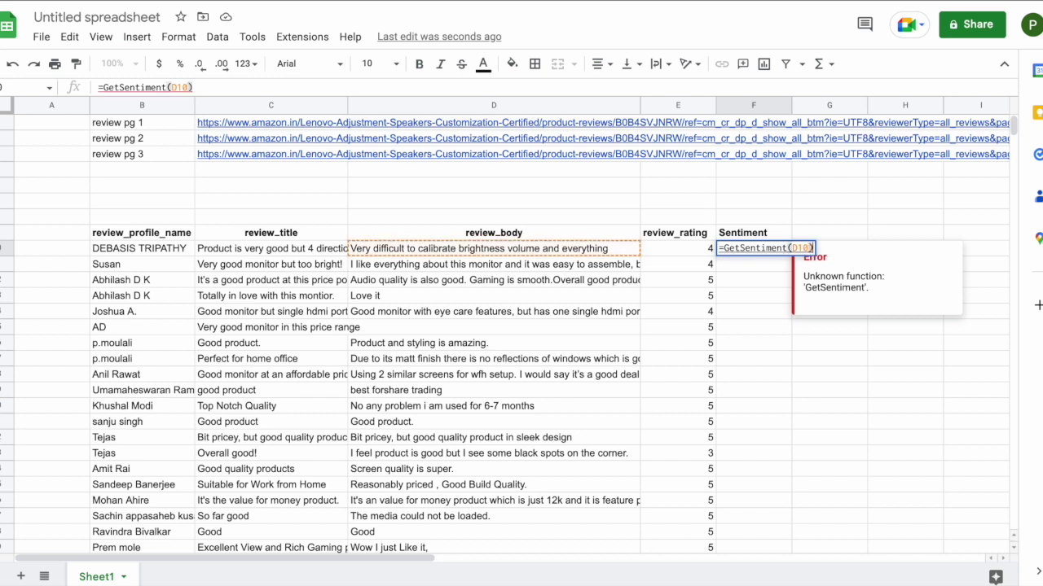
pyautogui.press('Return')
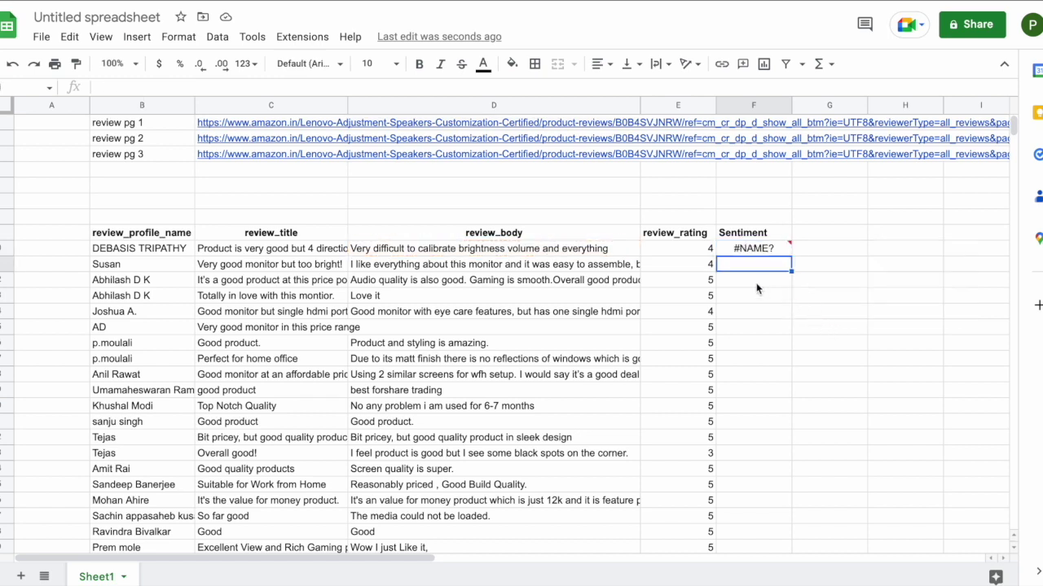
pyautogui.click(229, 249)
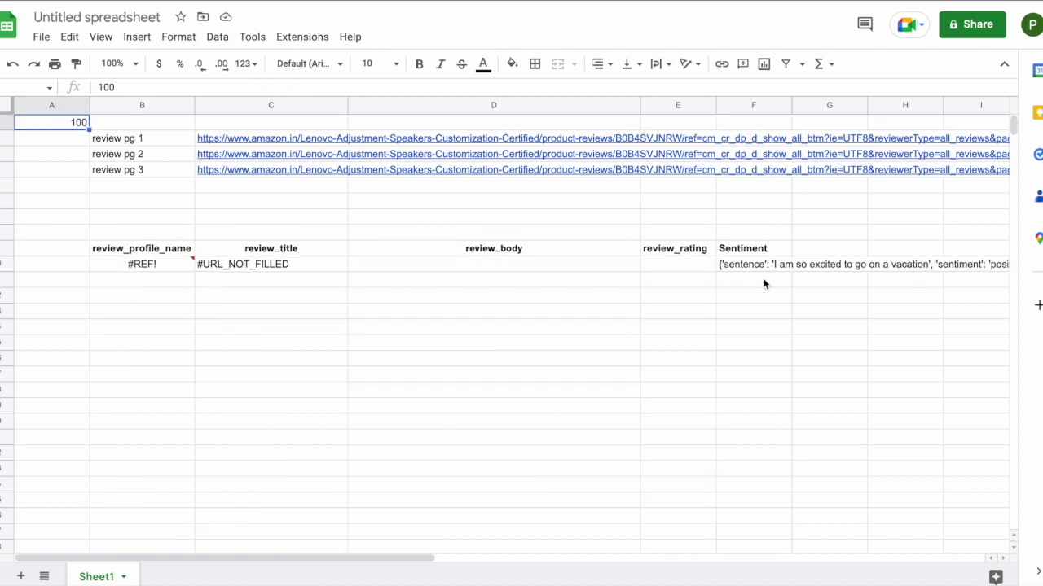
pyautogui.click(746, 267)
# - Clear F10 and re-run the review import formula so the reviews reload
pyautogui.press('Delete')
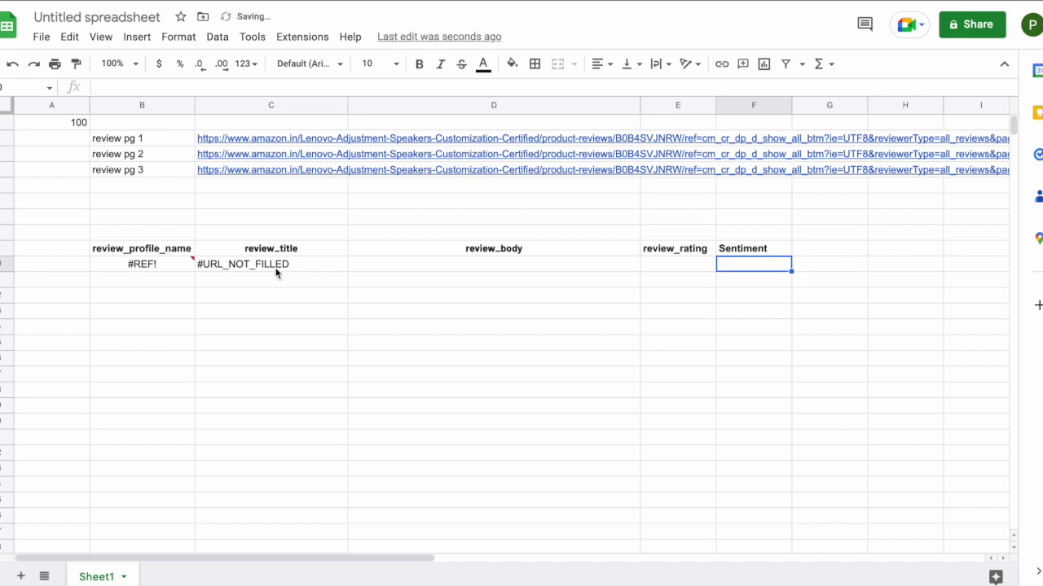
pyautogui.doubleClick(173, 263)
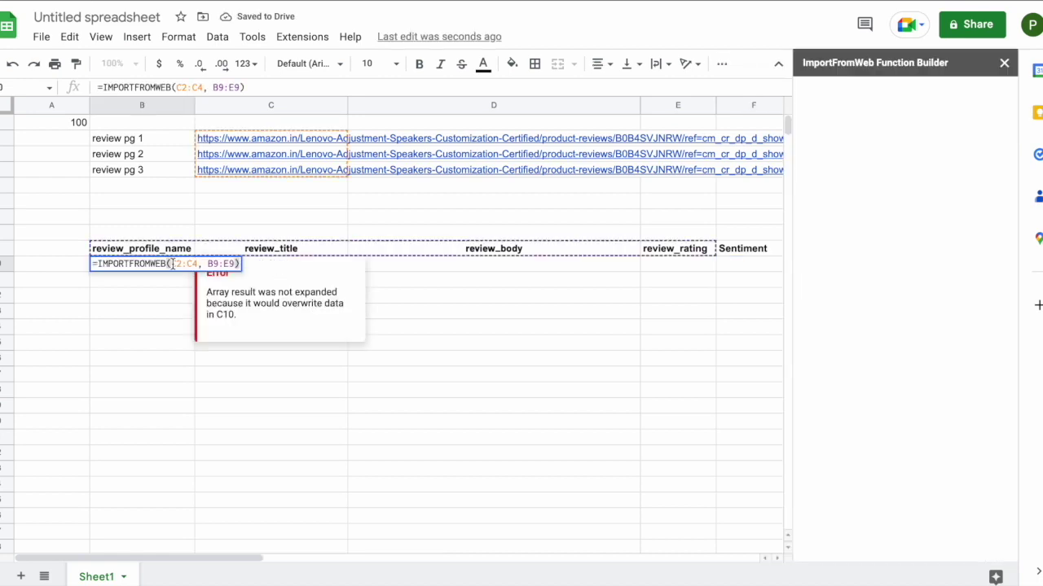
pyautogui.click(1004, 63)
pyautogui.press('Return')
pyautogui.click(159, 261)
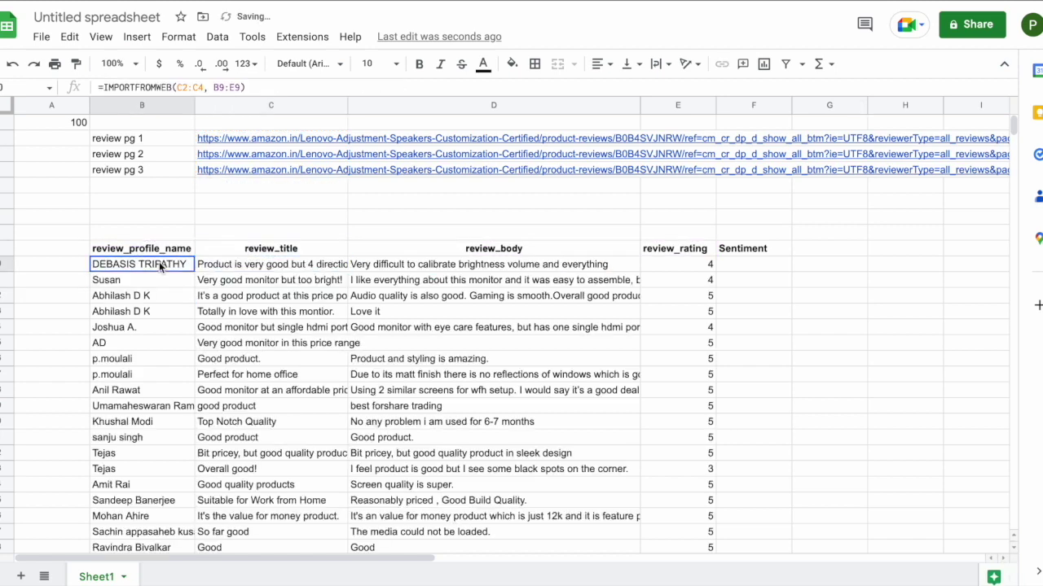
# - Enter =GetSentiment(D10) in F10, returning a Negative sentiment JSON result
pyautogui.click(723, 271)
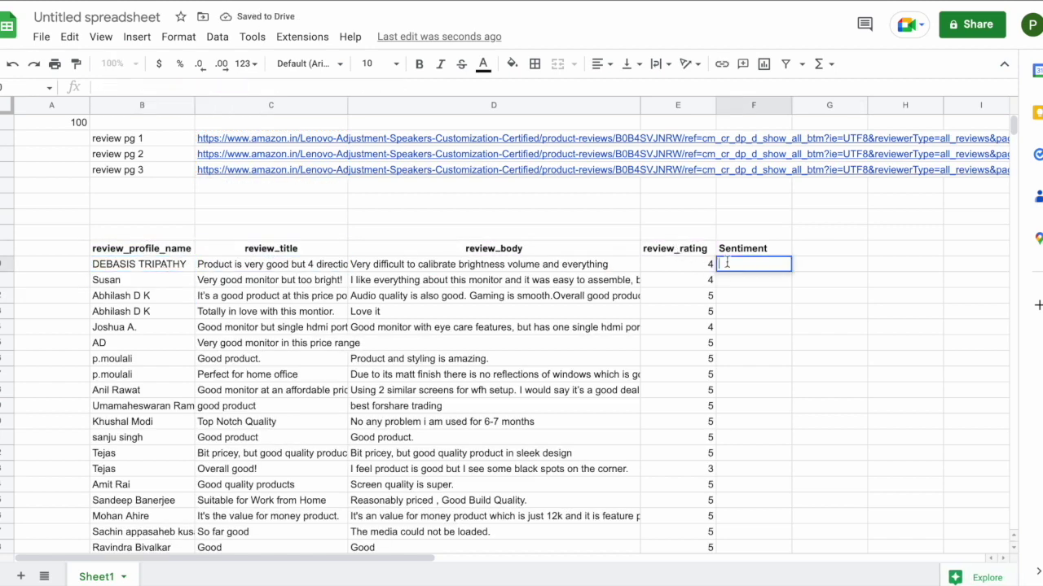
pyautogui.write('=Get')
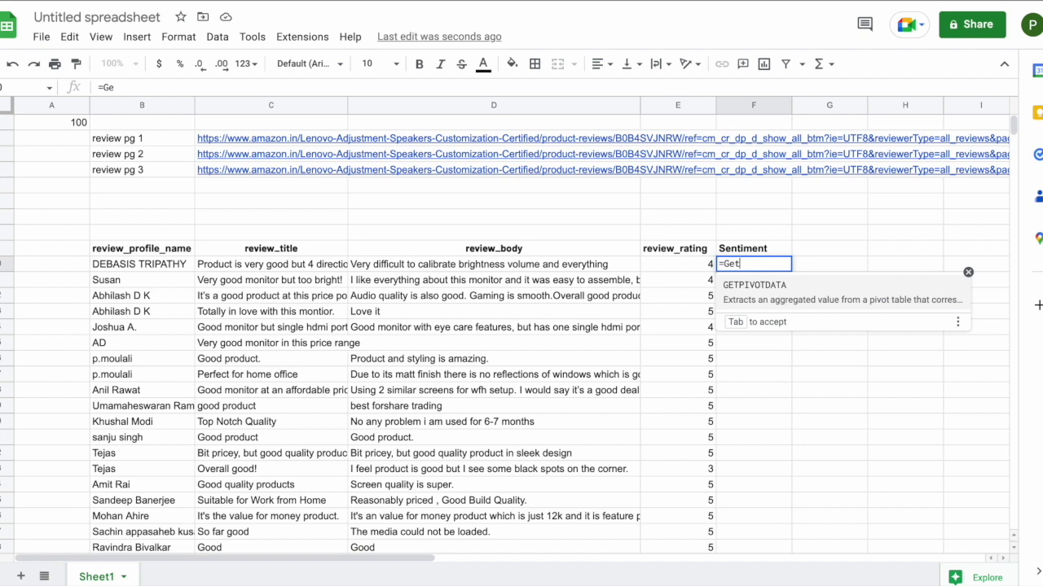
pyautogui.write('Sent')
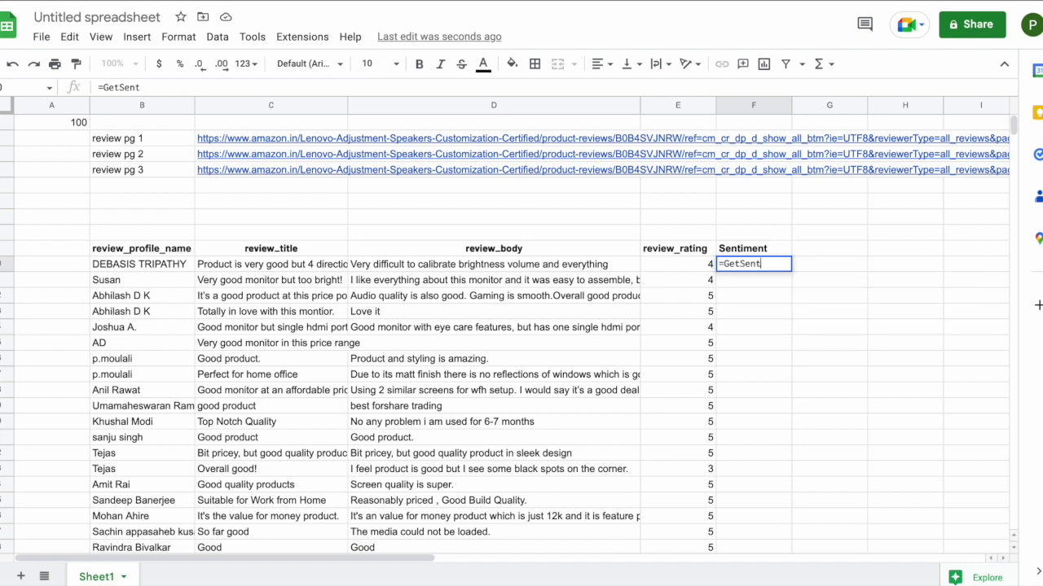
pyautogui.write('iment(')
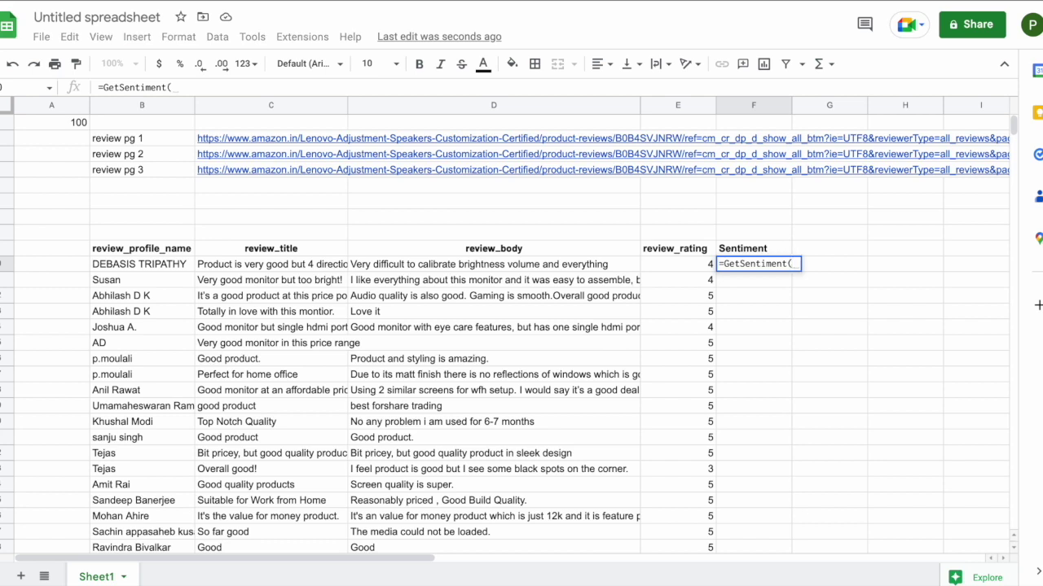
pyautogui.write('D10')
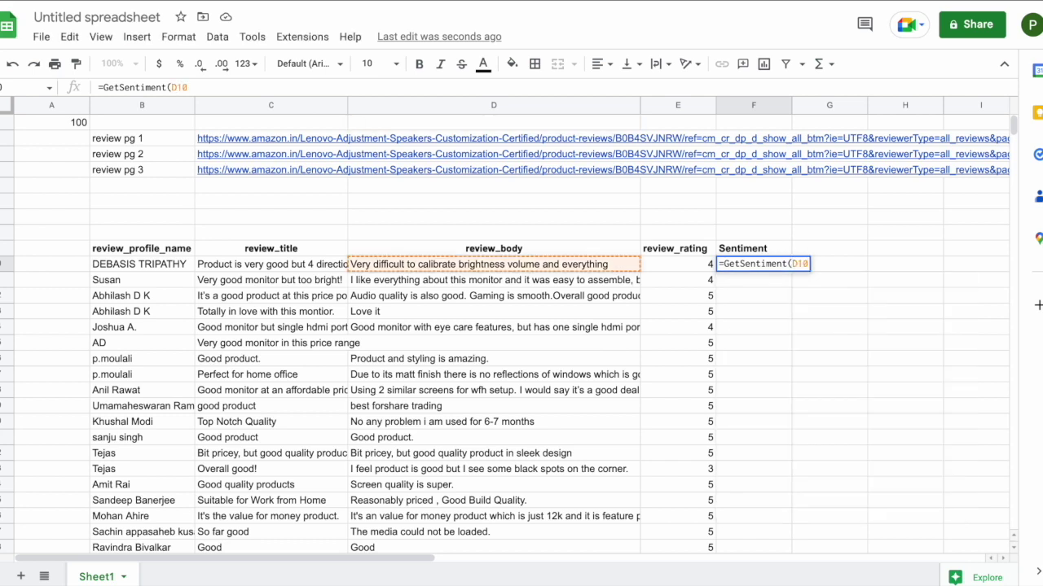
pyautogui.write(')')
pyautogui.press('Return')
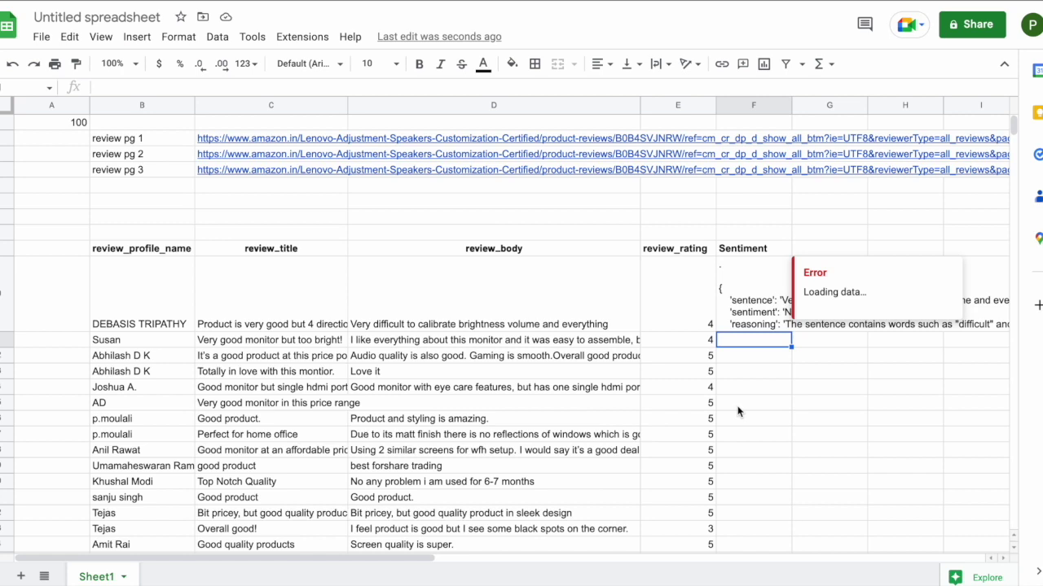
pyautogui.click(754, 320)
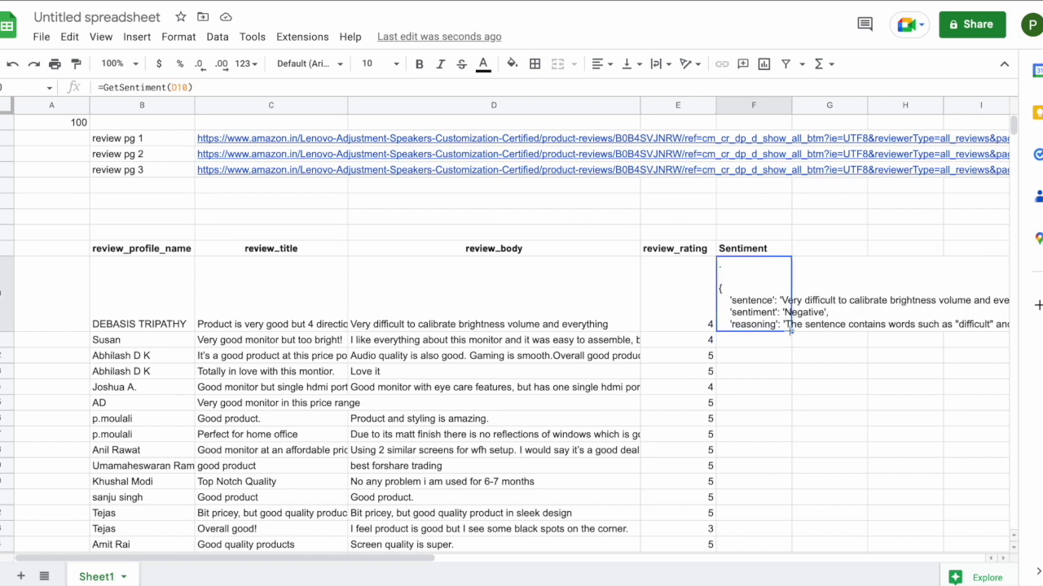
# - Fill the GetSentiment formula from F10 down to F21 and confirm F10 references D10
pyautogui.moveTo(790, 331); pyautogui.dragTo(778, 502)
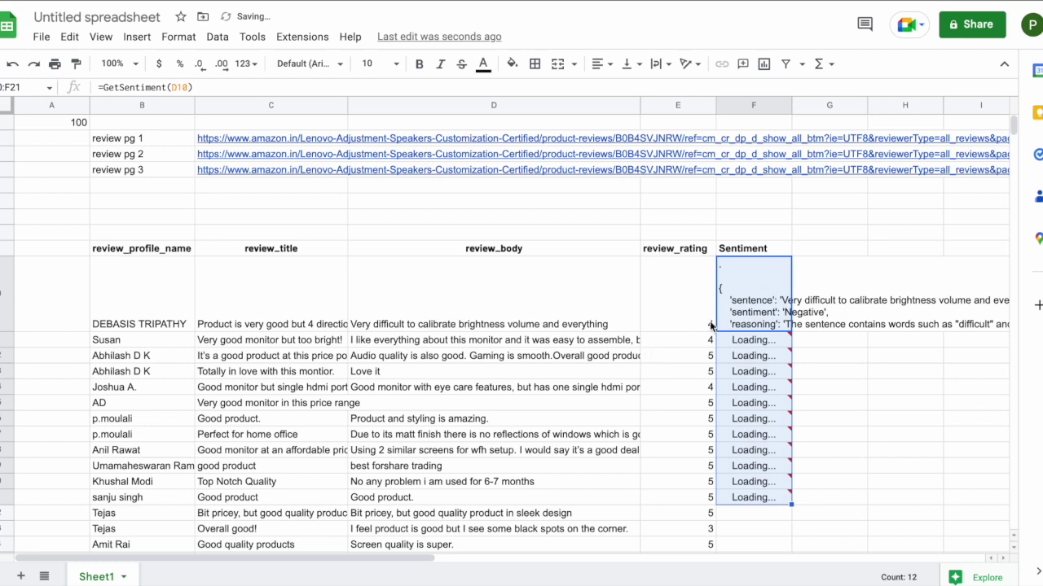
pyautogui.doubleClick(749, 317)
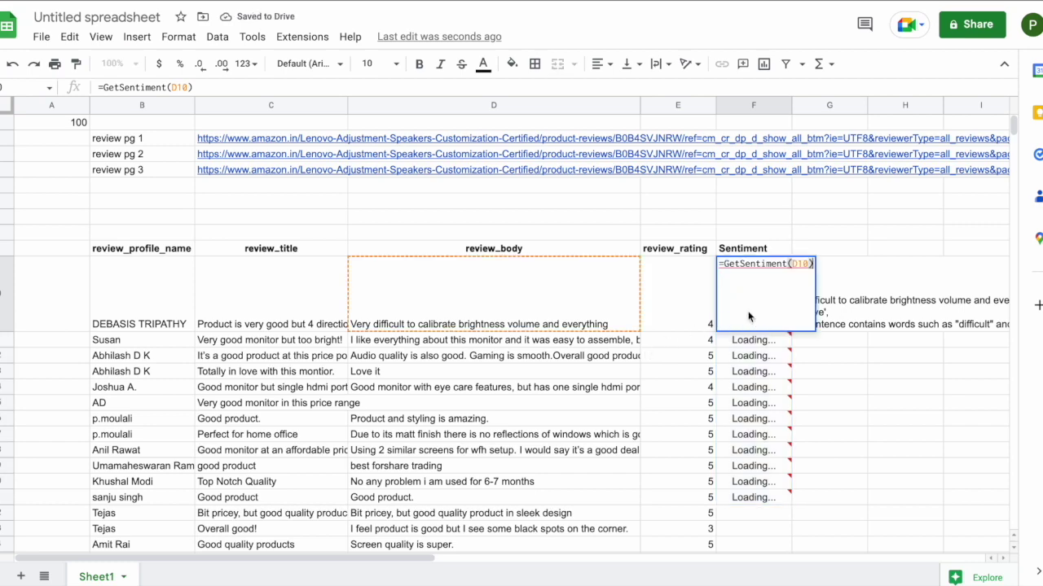
pyautogui.click(846, 310)
pyautogui.click(770, 300)
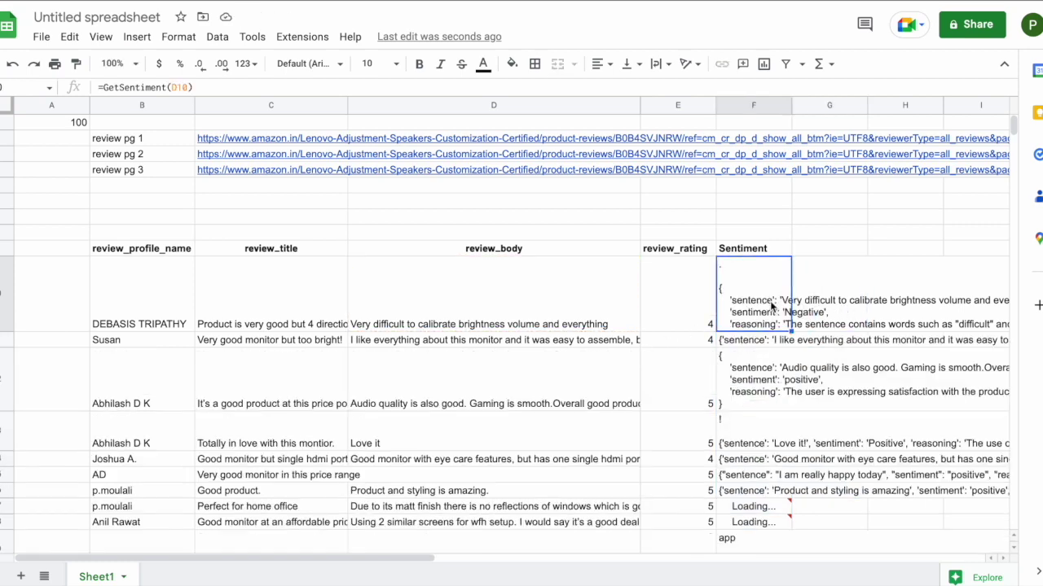
pyautogui.hscroll(3, 770, 301)
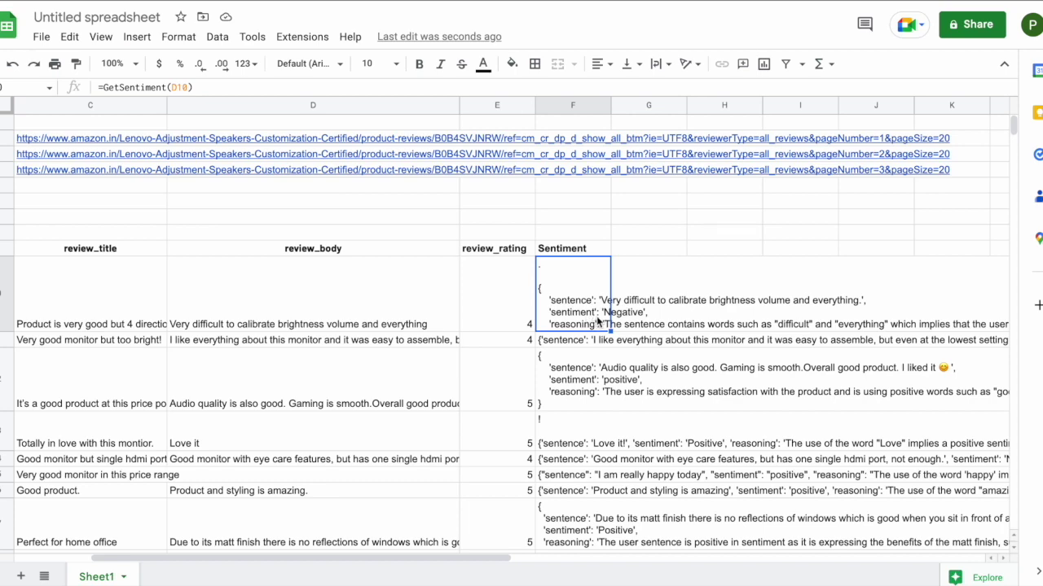
pyautogui.hscroll(5, 597, 322)
pyautogui.scroll(-1, 597, 322)
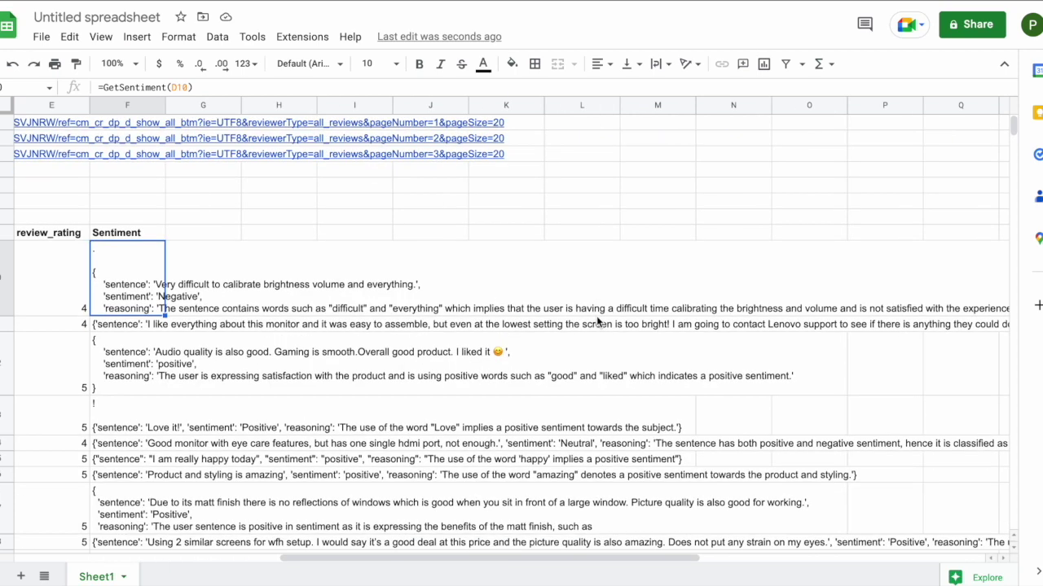
pyautogui.hscroll(-5, 597, 321)
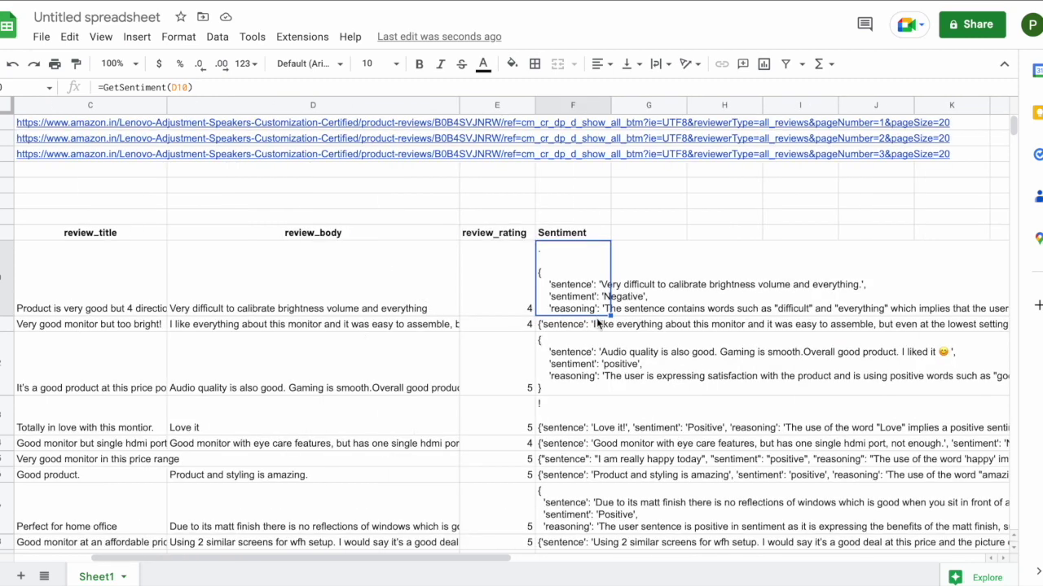
pyautogui.click(587, 355)
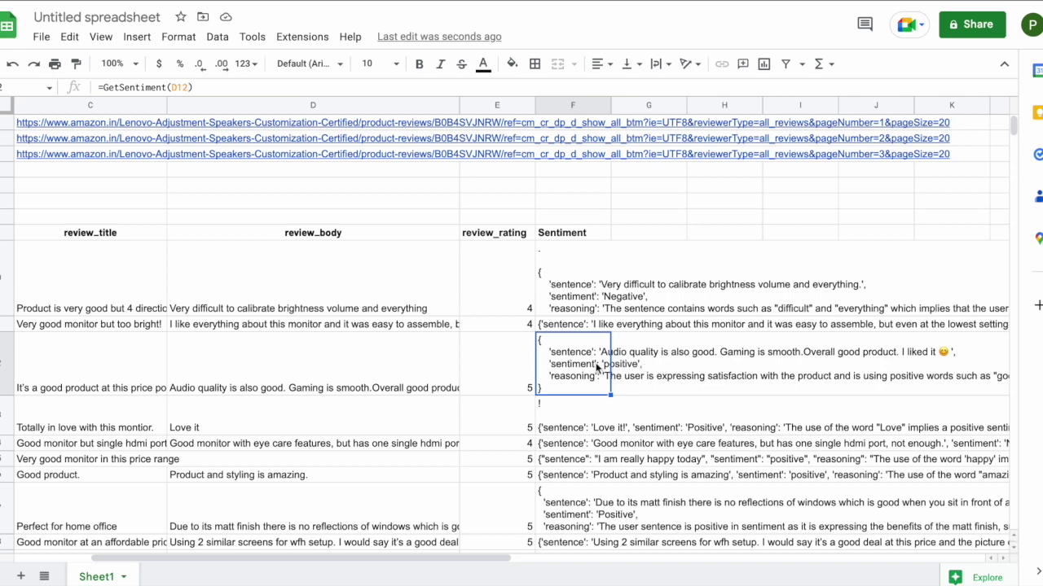
pyautogui.press('Right')
pyautogui.press('Right')
pyautogui.press('Right')
pyautogui.press('Right')
pyautogui.press('Right')
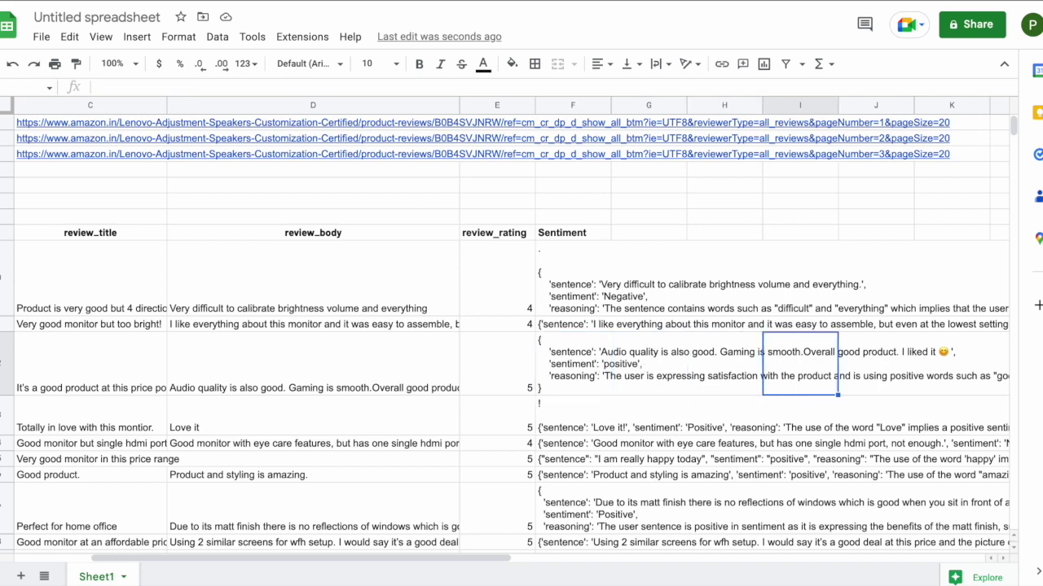
pyautogui.press('Right')
pyautogui.press('Left')
pyautogui.press('Left')
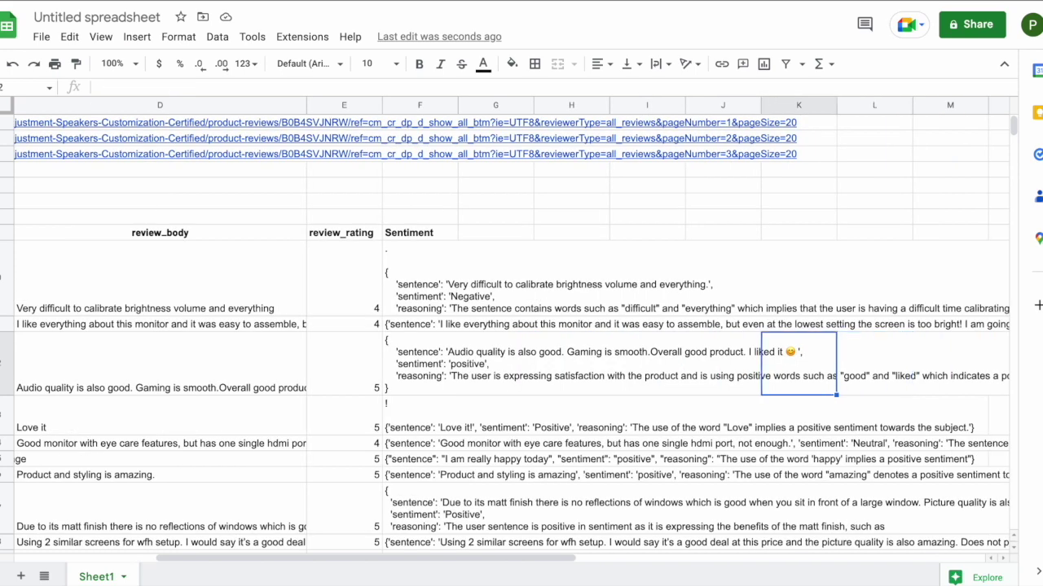
pyautogui.press('Right')
pyautogui.press('Right')
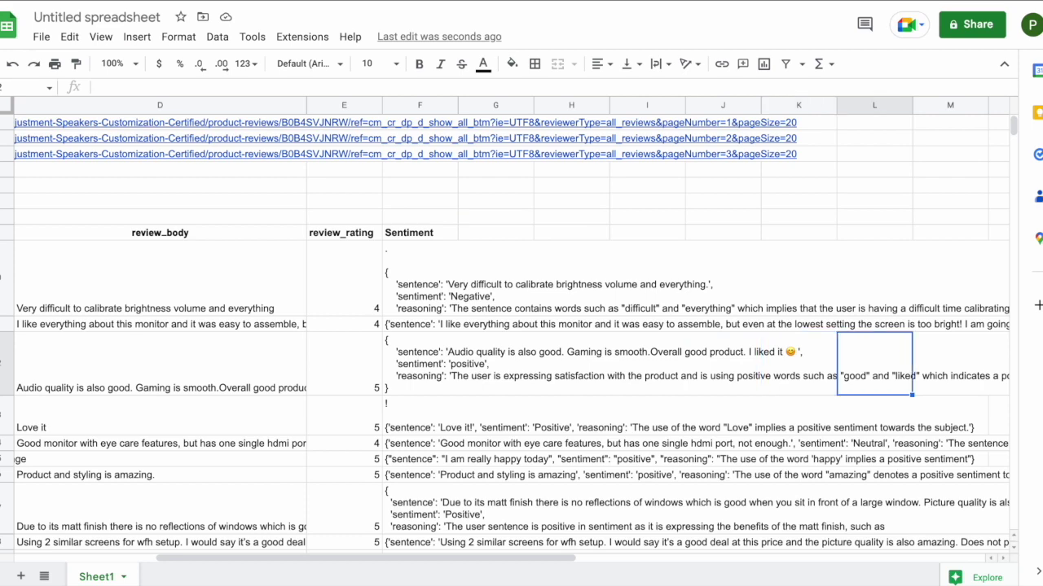
pyautogui.press('Right')
pyautogui.press('Right')
pyautogui.press('Right')
pyautogui.press('Left')
pyautogui.press('Home')
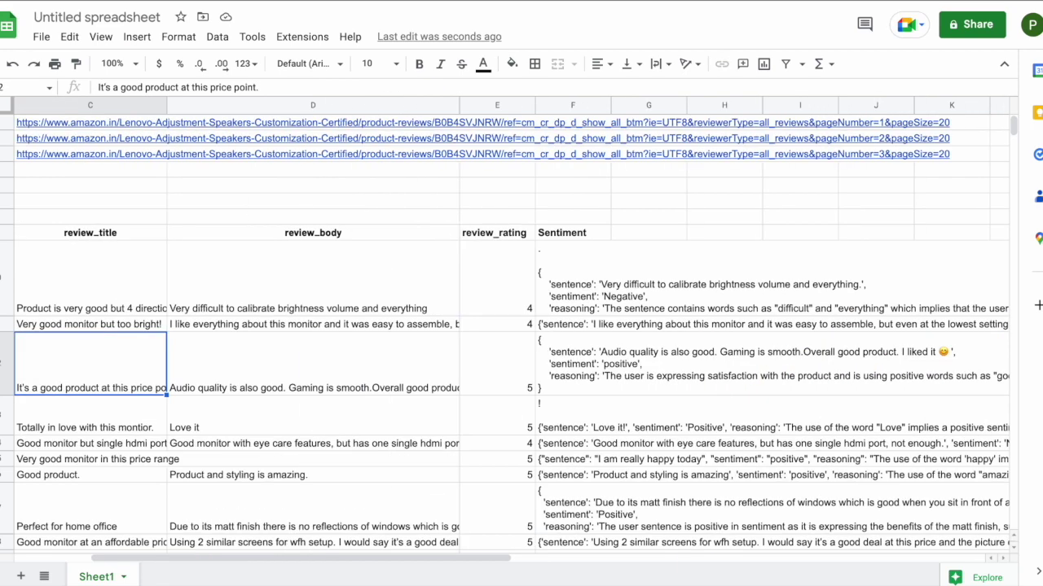
pyautogui.press('Down')
pyautogui.press('Down')
pyautogui.press('Down')
pyautogui.press('Right')
pyautogui.press('Right')
pyautogui.press('Right')
pyautogui.press('Down')
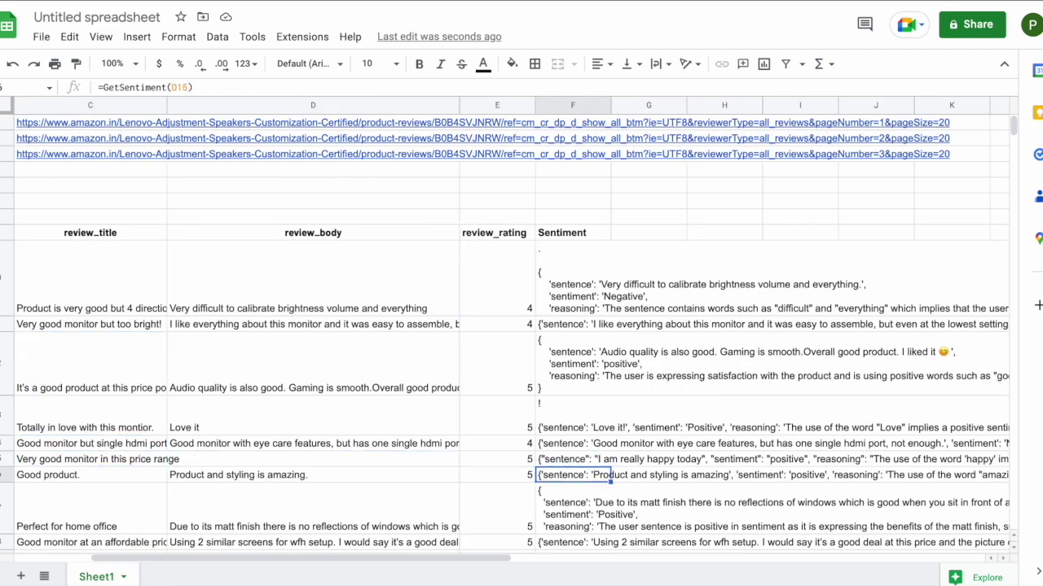
pyautogui.press('Down')
pyautogui.press('Down')
pyautogui.press('Down')
pyautogui.press('Left')
pyautogui.press('Left')
pyautogui.press('Down')
pyautogui.press('Right')
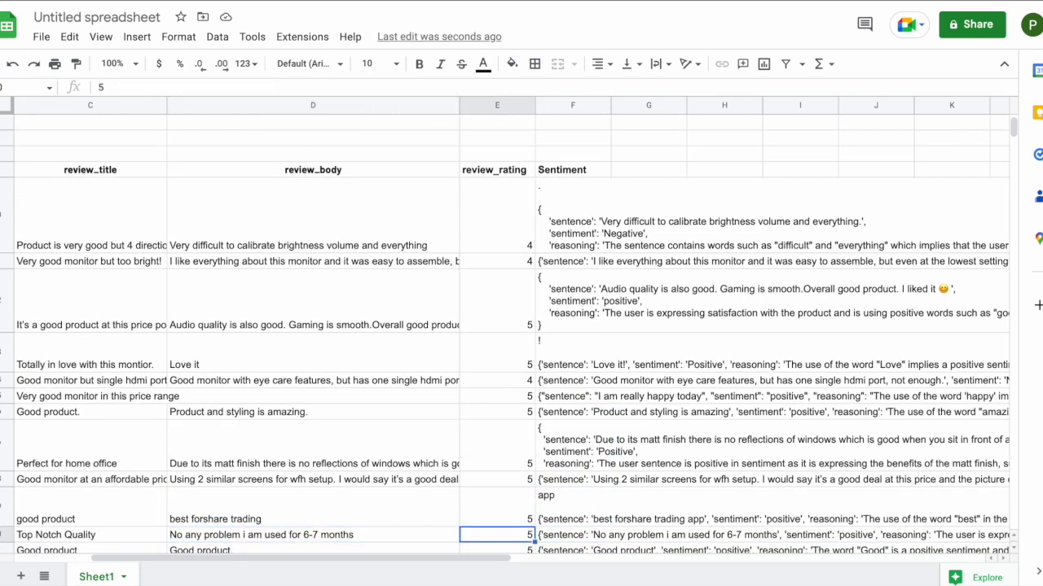
pyautogui.press('Right')
pyautogui.scroll(3, 482, 226)
pyautogui.hscroll(-3, 482, 226)
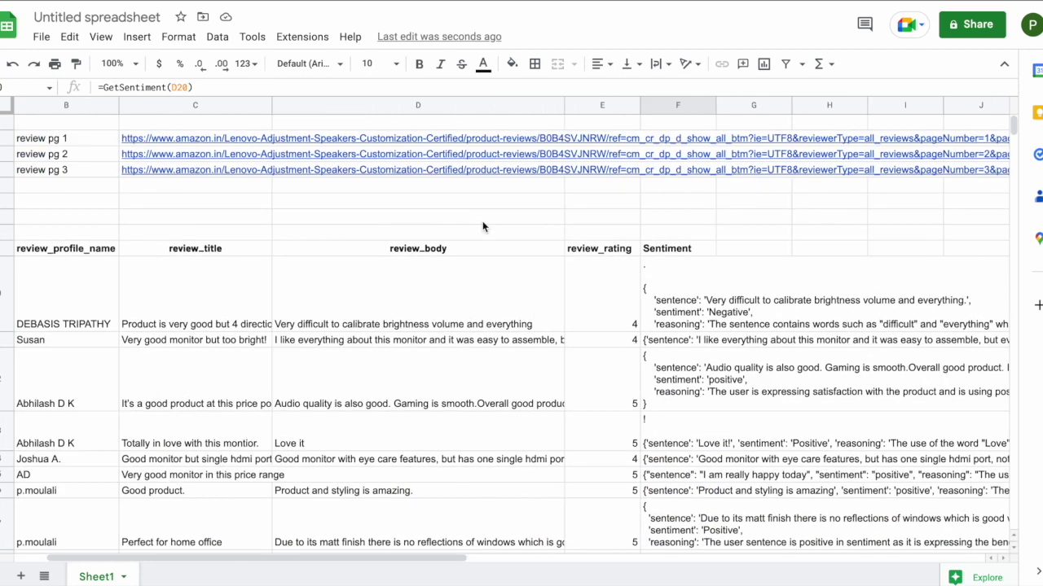
pyautogui.hscroll(-1, 482, 227)
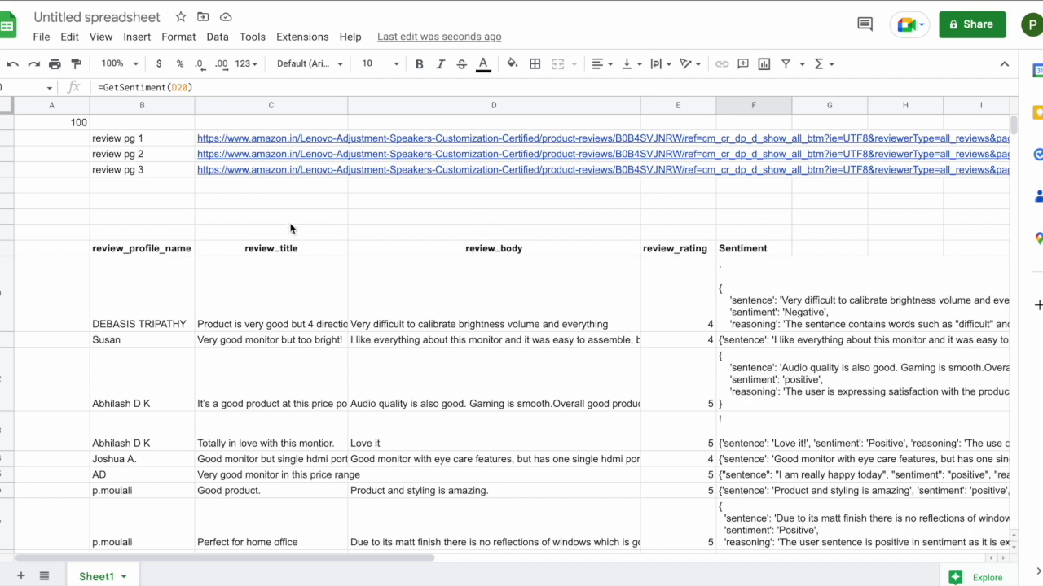
pyautogui.moveTo(165, 137); pyautogui.dragTo(247, 169)
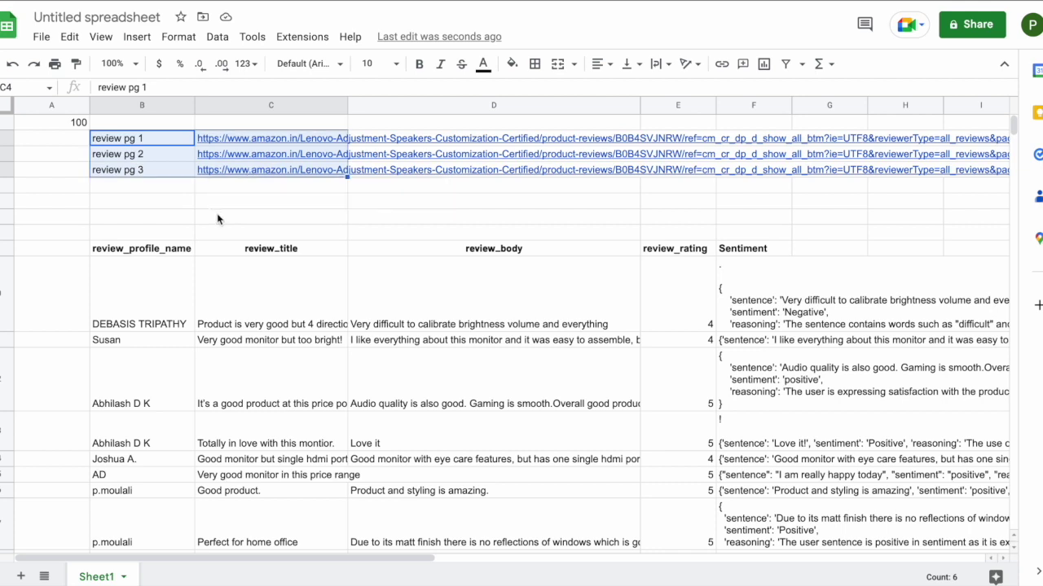
pyautogui.click(175, 261)
pyautogui.moveTo(168, 248); pyautogui.dragTo(424, 246)
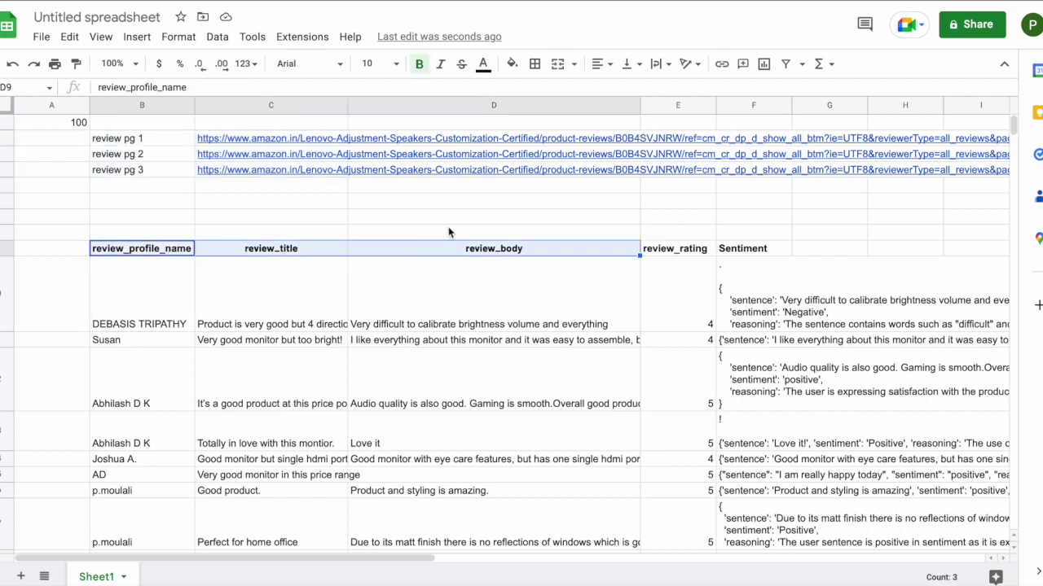
pyautogui.click(448, 231)
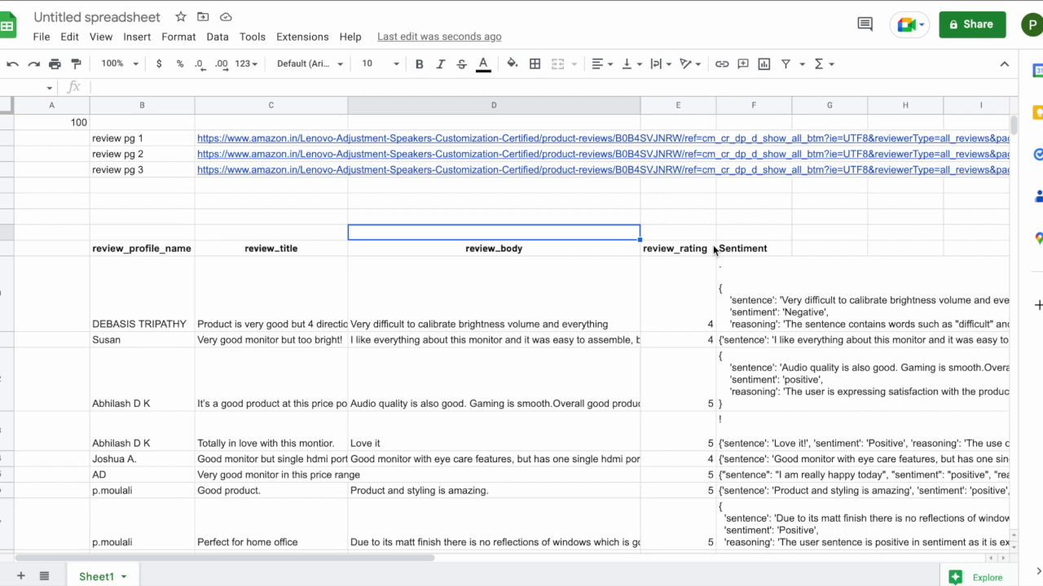
pyautogui.moveTo(560, 302); pyautogui.dragTo(551, 404)
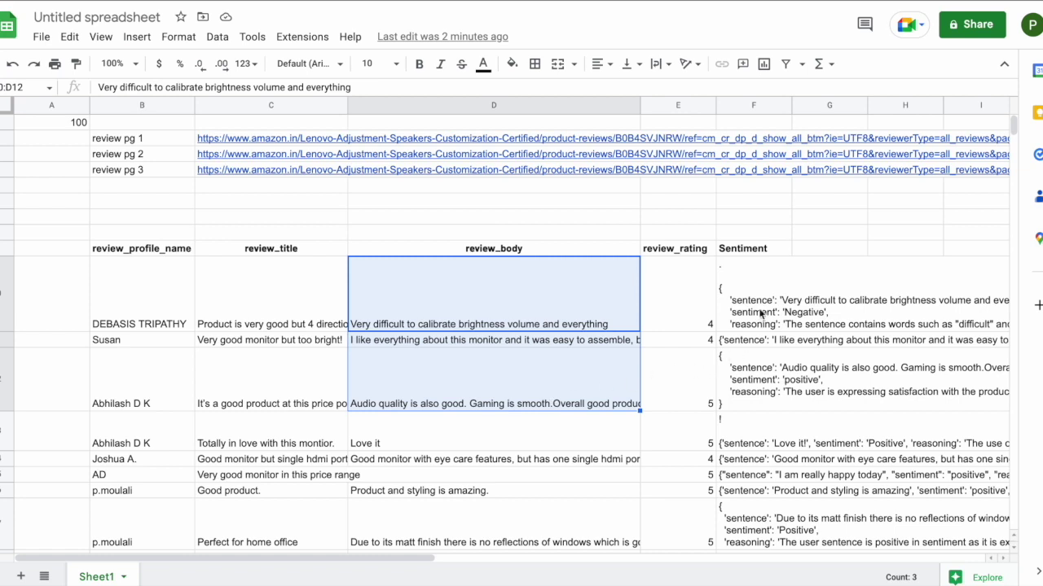
pyautogui.moveTo(762, 313); pyautogui.dragTo(743, 474)
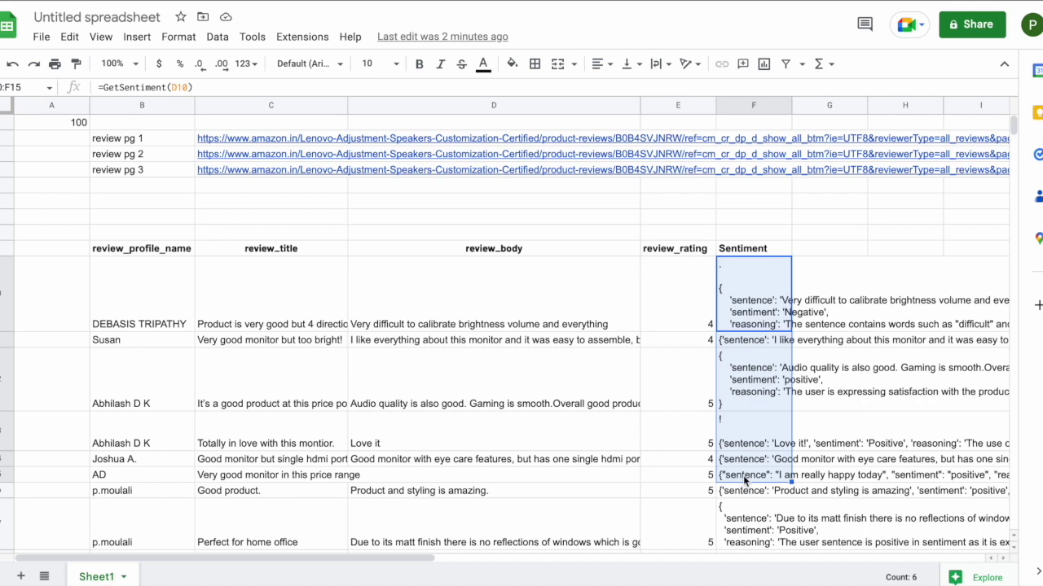
pyautogui.click(839, 251)
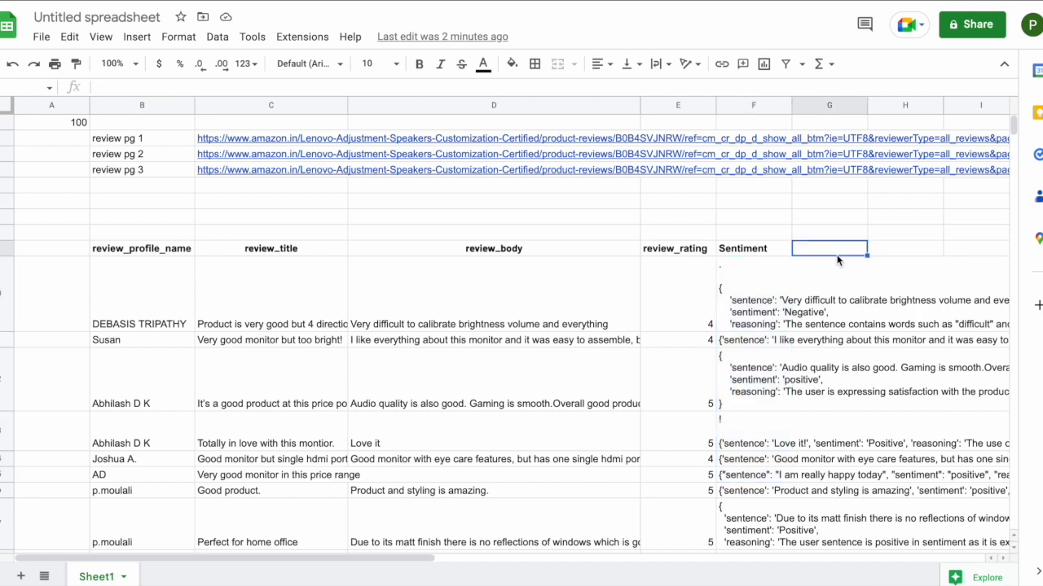